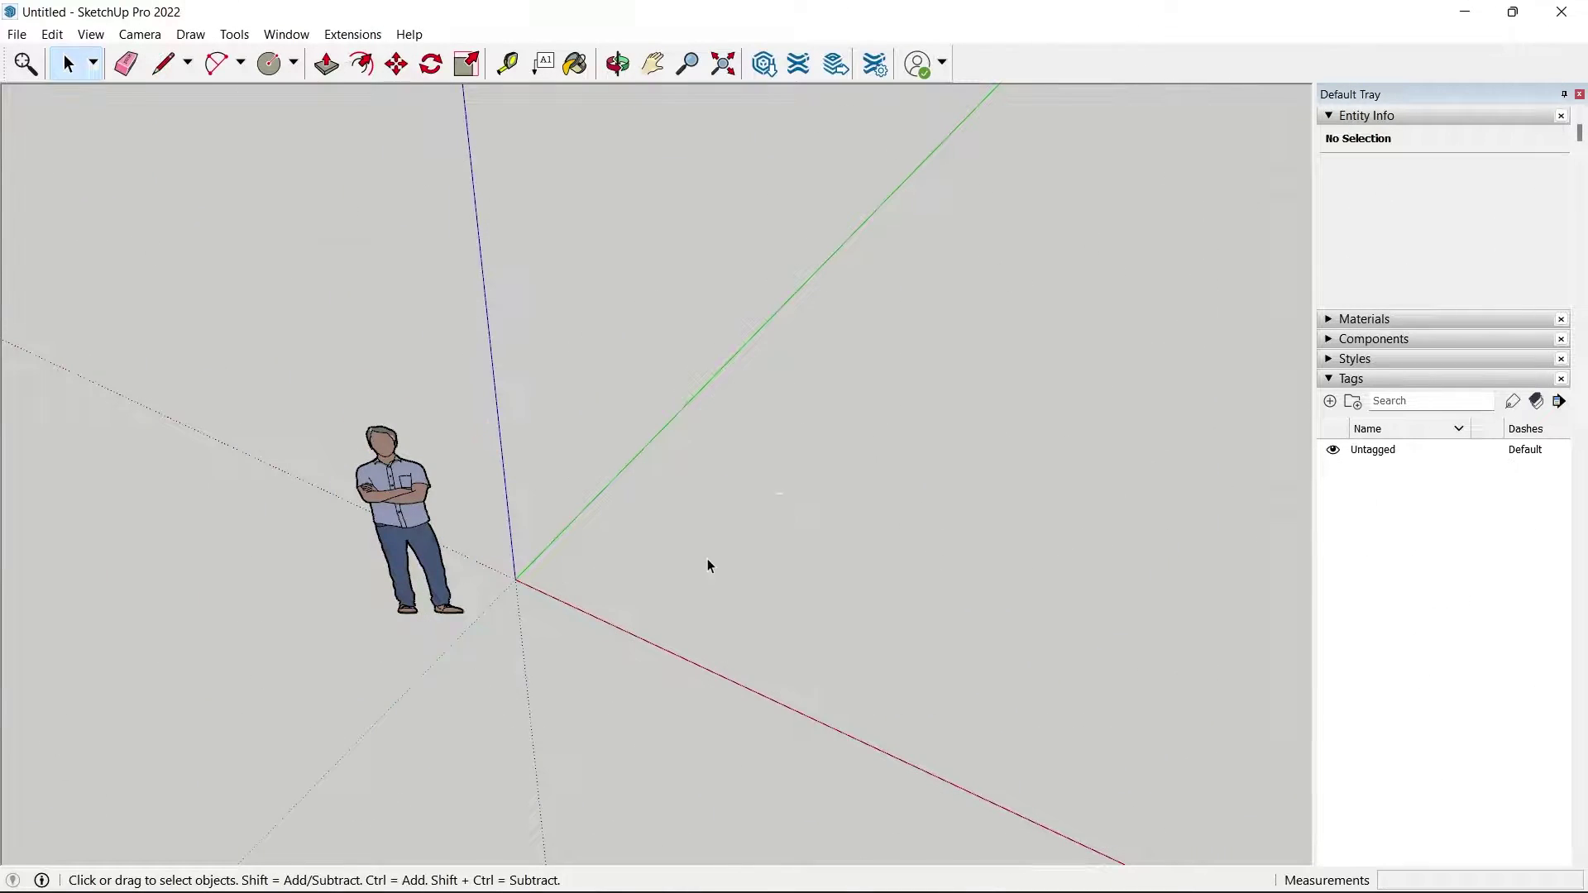
# Step: Draw a straight line about 13' long parallel to the green axis, on the ground near the origin
pyautogui.moveTo(709, 566)
pyautogui.mouseDown(button='middle')
pyautogui.moveTo(492, 507)
pyautogui.moveTo(607, 471)
pyautogui.moveTo(741, 582)
pyautogui.mouseUp(button='middle')
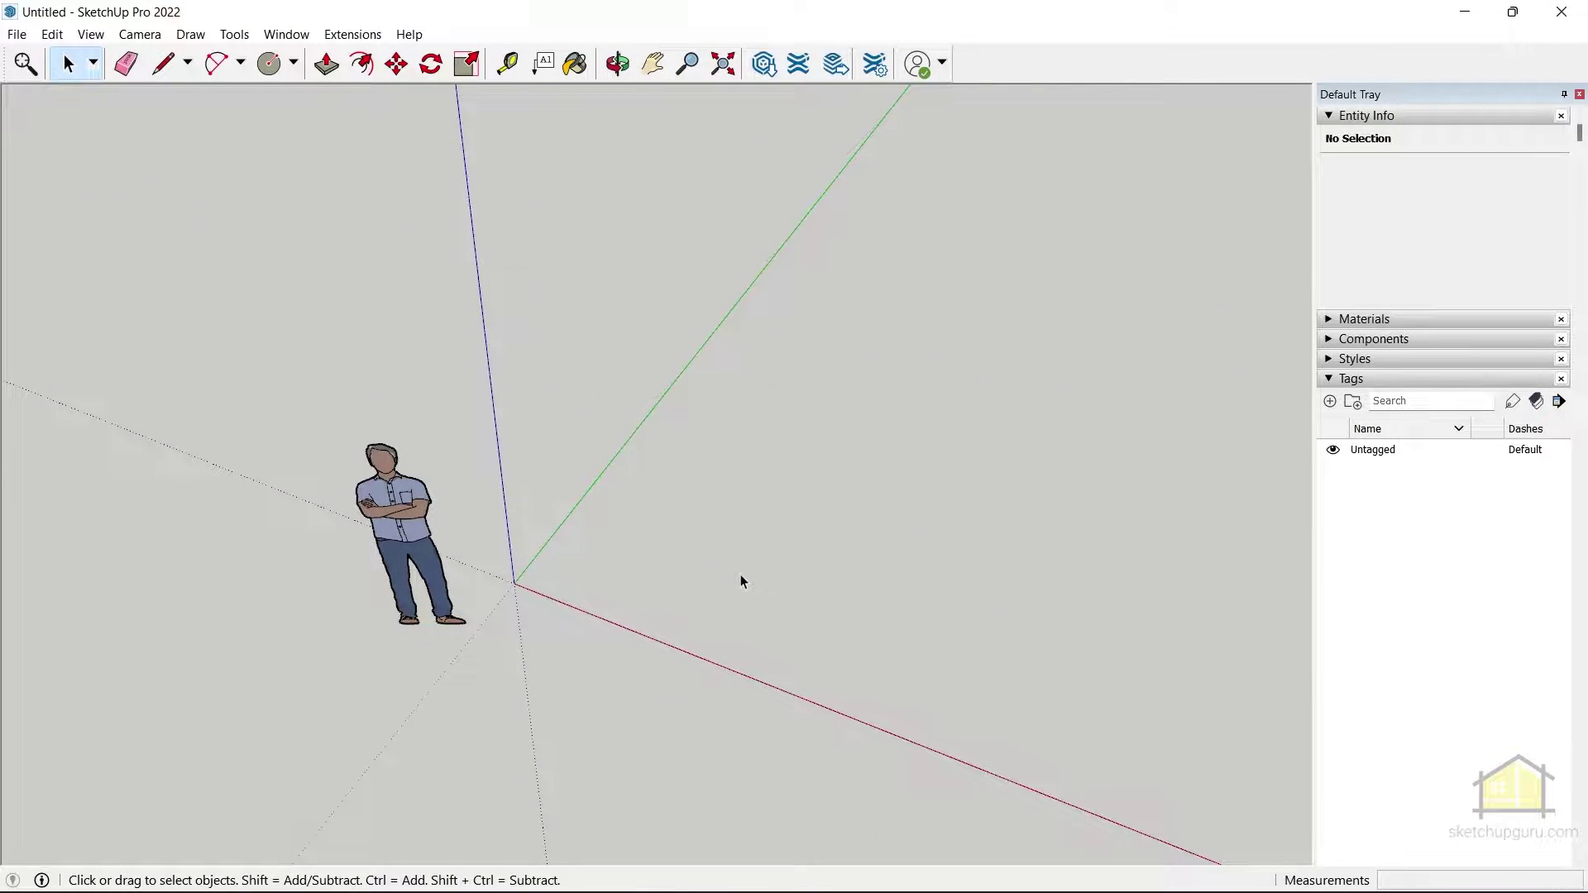
pyautogui.press('l')
pyautogui.click(659, 551)
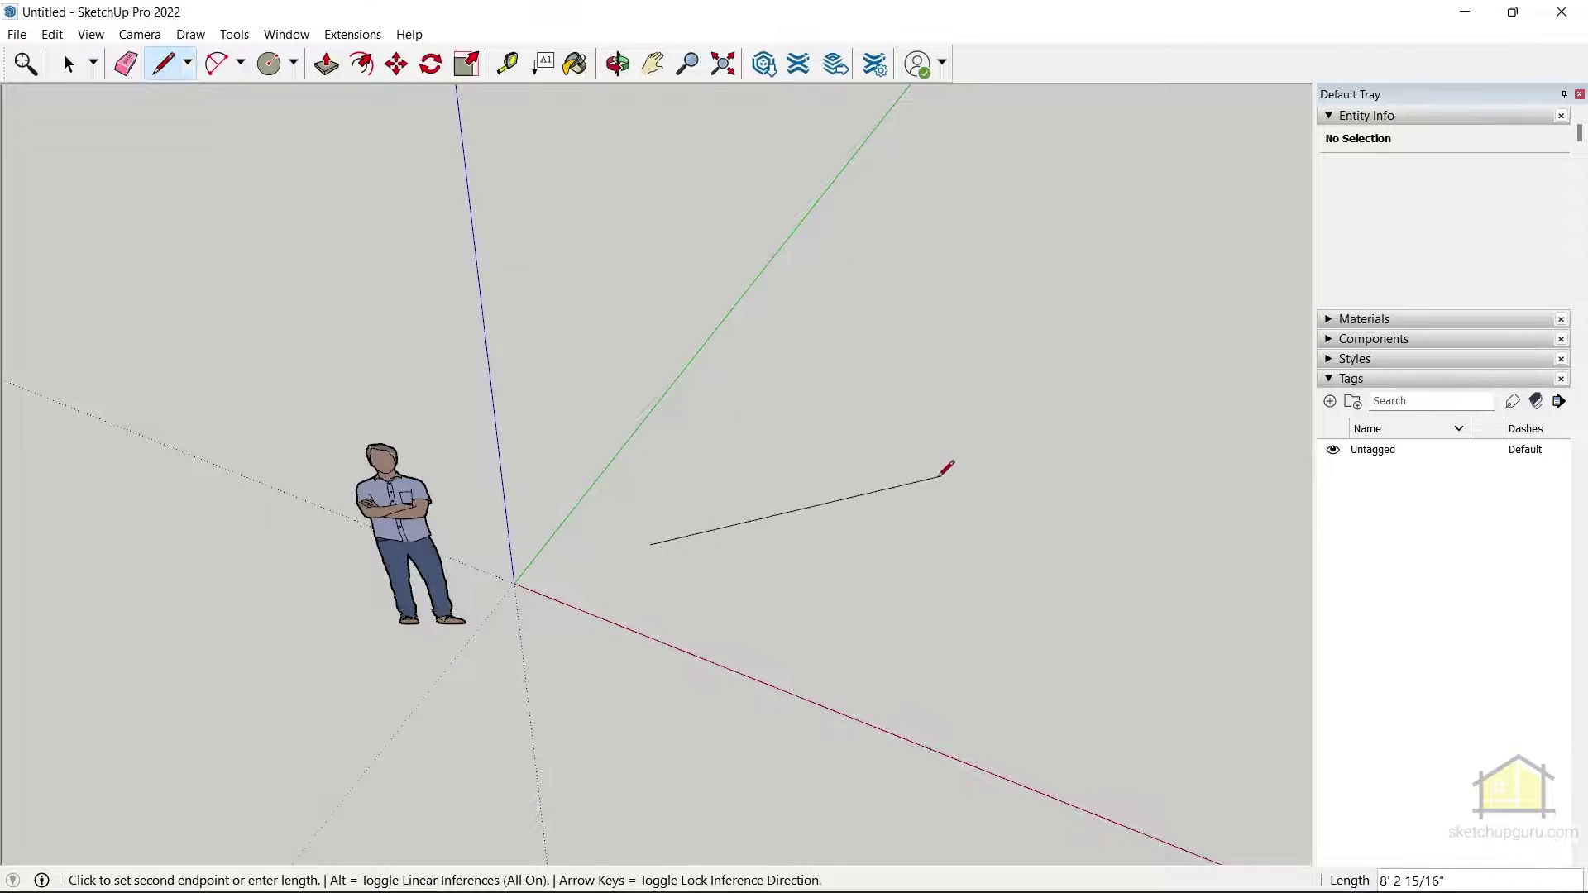
pyautogui.click(840, 276)
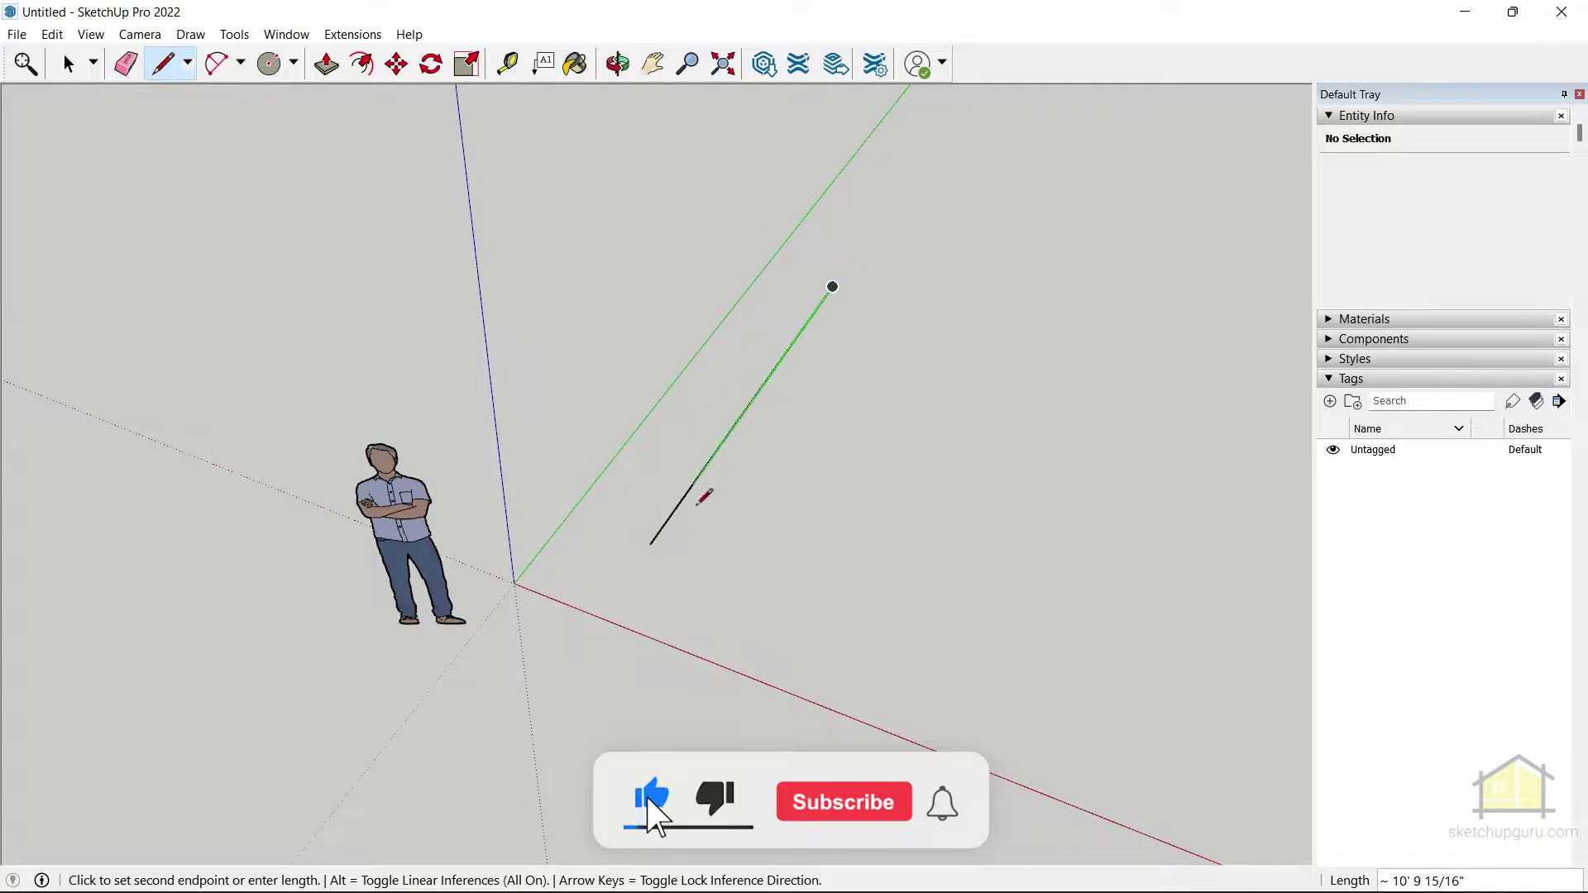
pyautogui.moveTo(720, 486); pyautogui.dragTo(446, 372, button='middle')
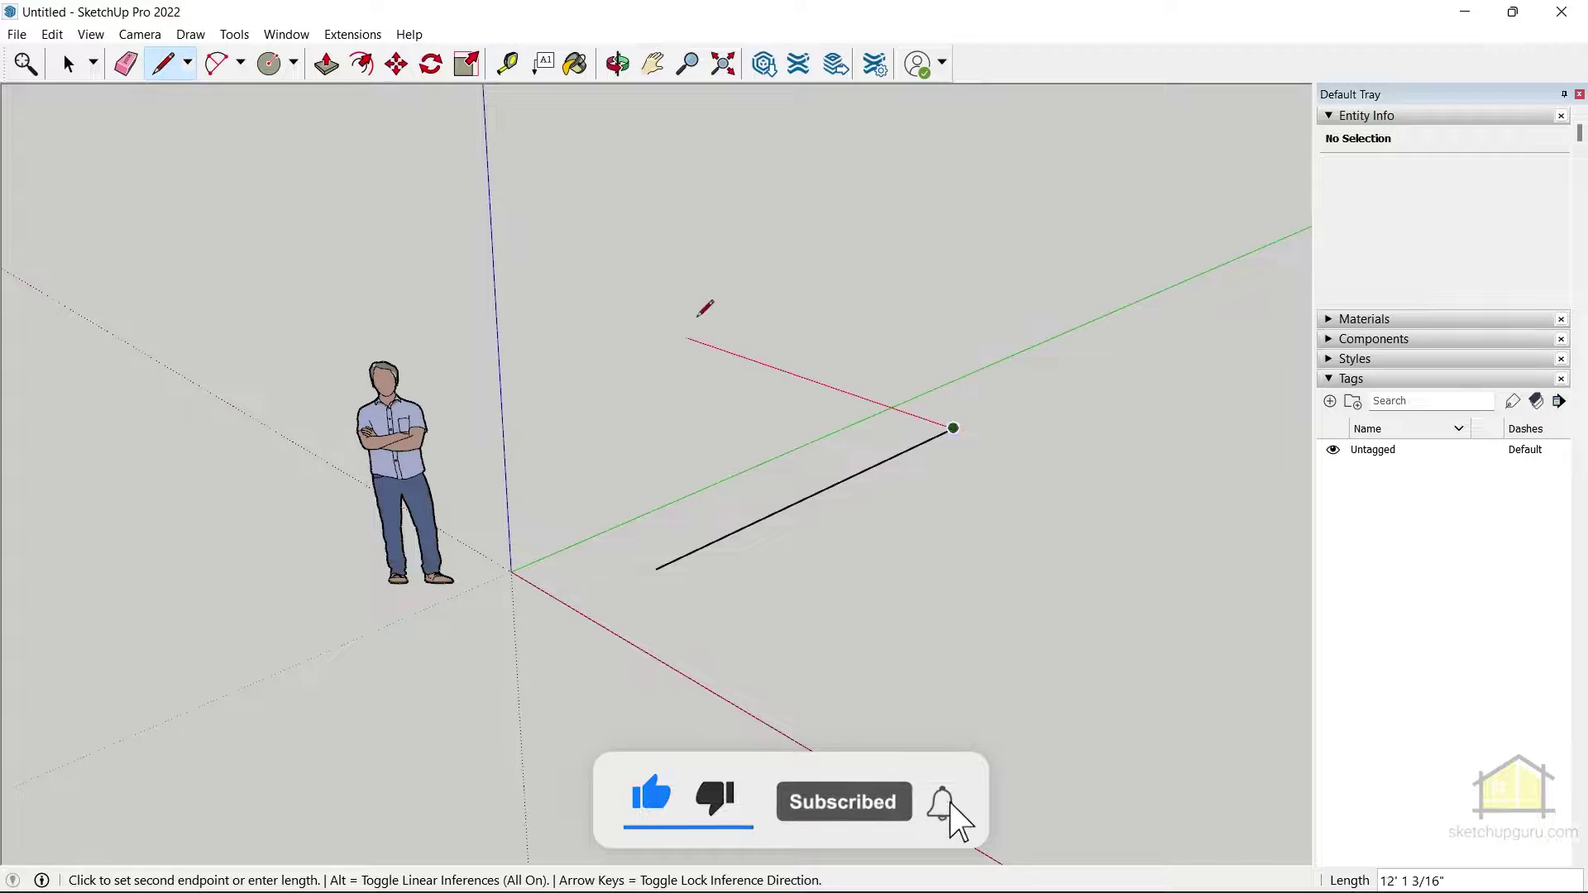
pyautogui.press('space')
pyautogui.moveTo(531, 482); pyautogui.dragTo(653, 720, button='middle')
pyautogui.scroll(2, 653, 588)
pyautogui.scroll(1, 613, 554)
pyautogui.scroll(2, 687, 535)
pyautogui.moveTo(687, 535); pyautogui.dragTo(692, 625, button='middle')
pyautogui.scroll(-3, 692, 625)
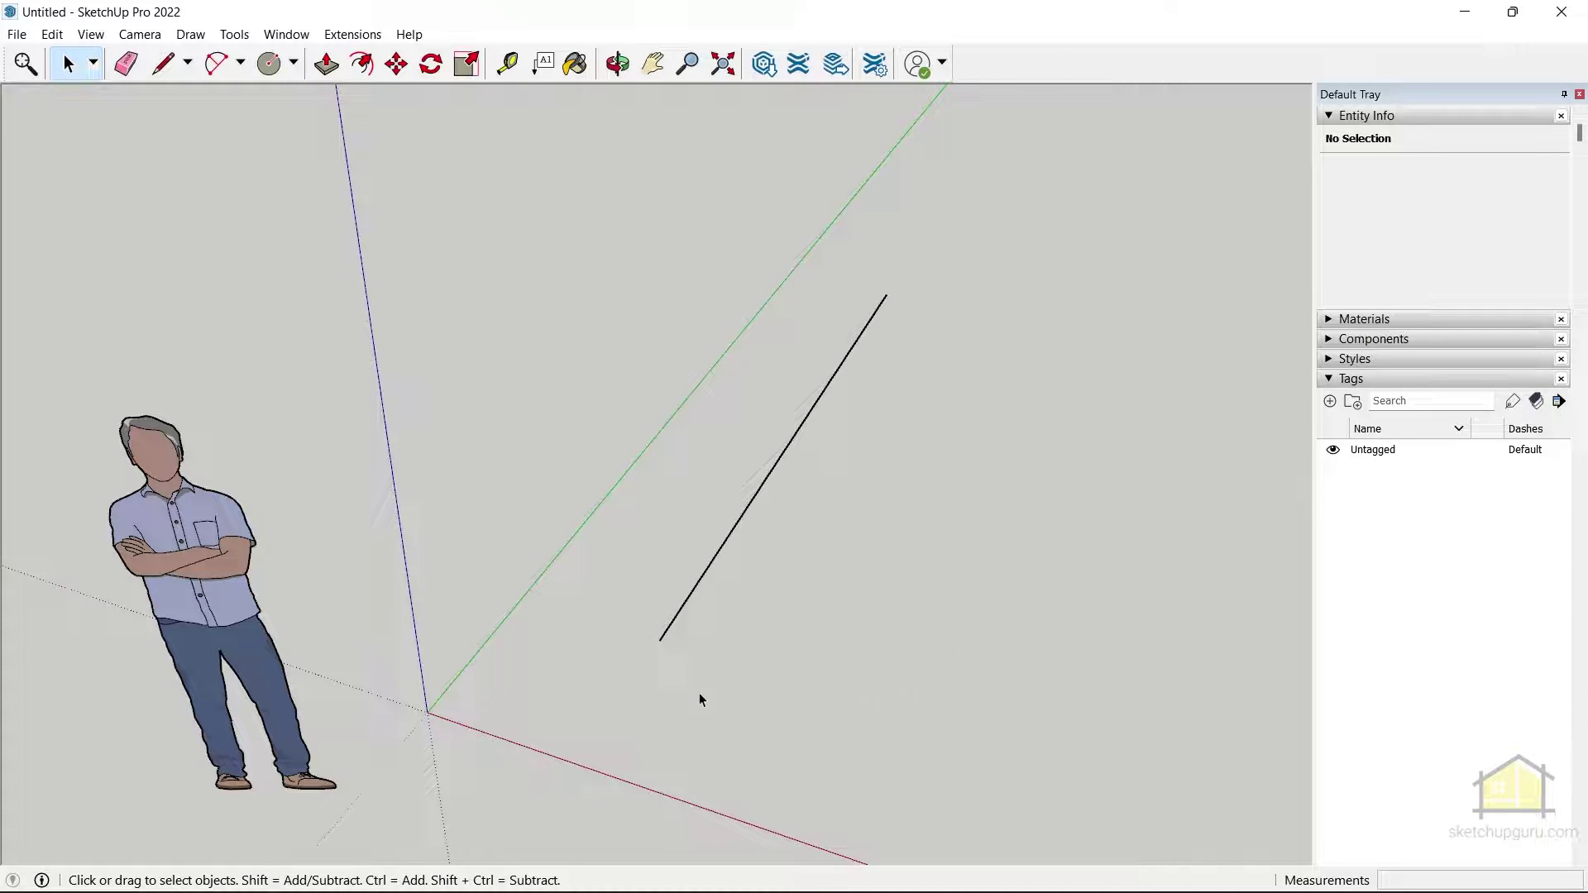
pyautogui.scroll(3, 637, 716)
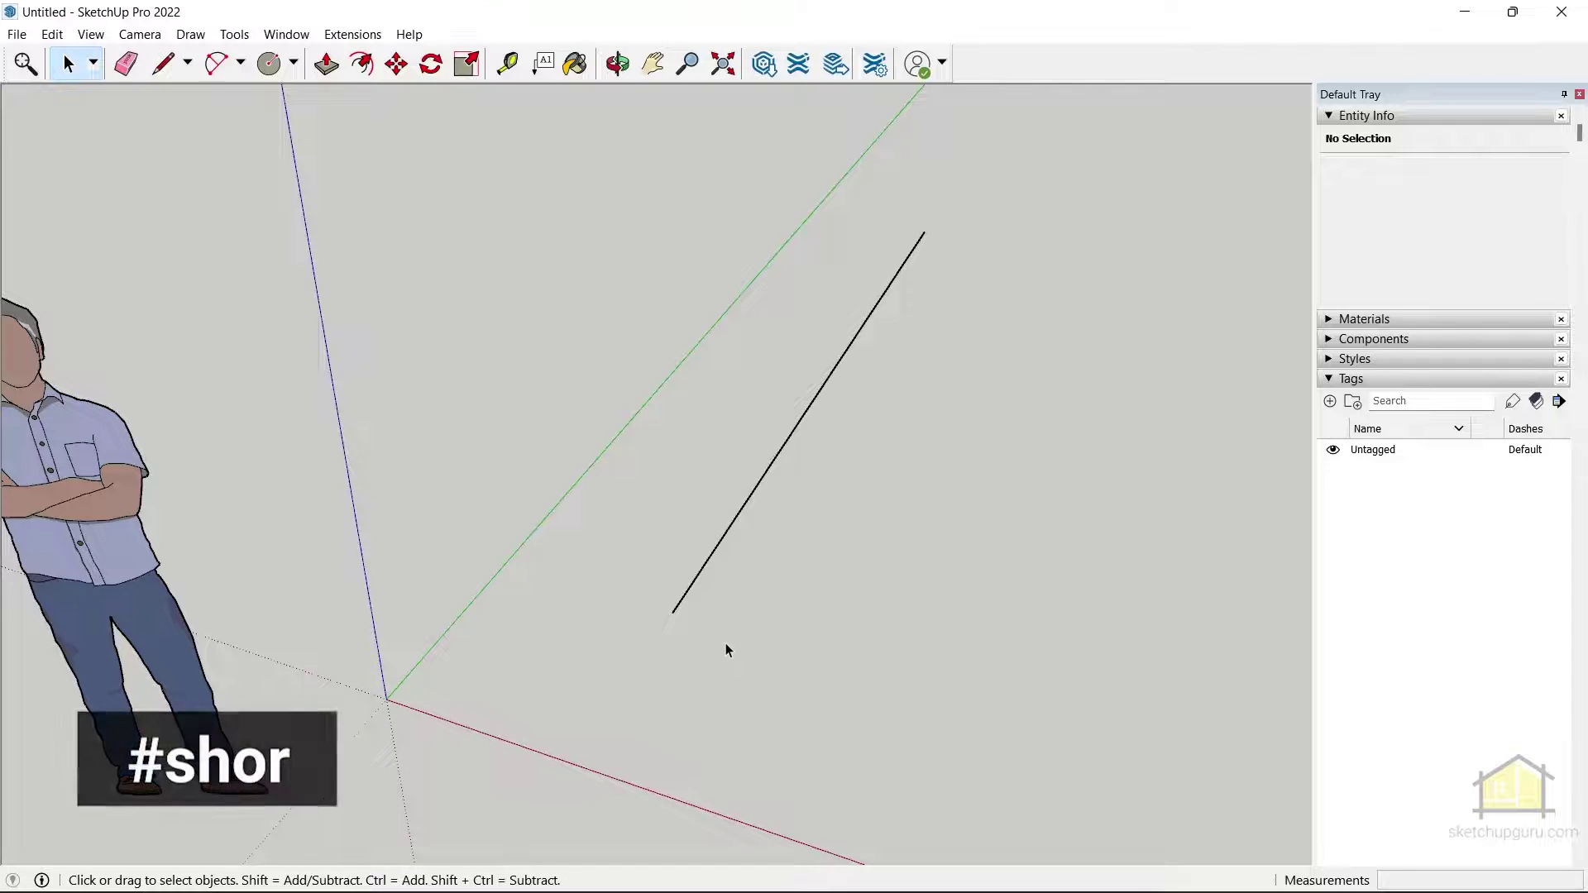
pyautogui.scroll(-2, 662, 599)
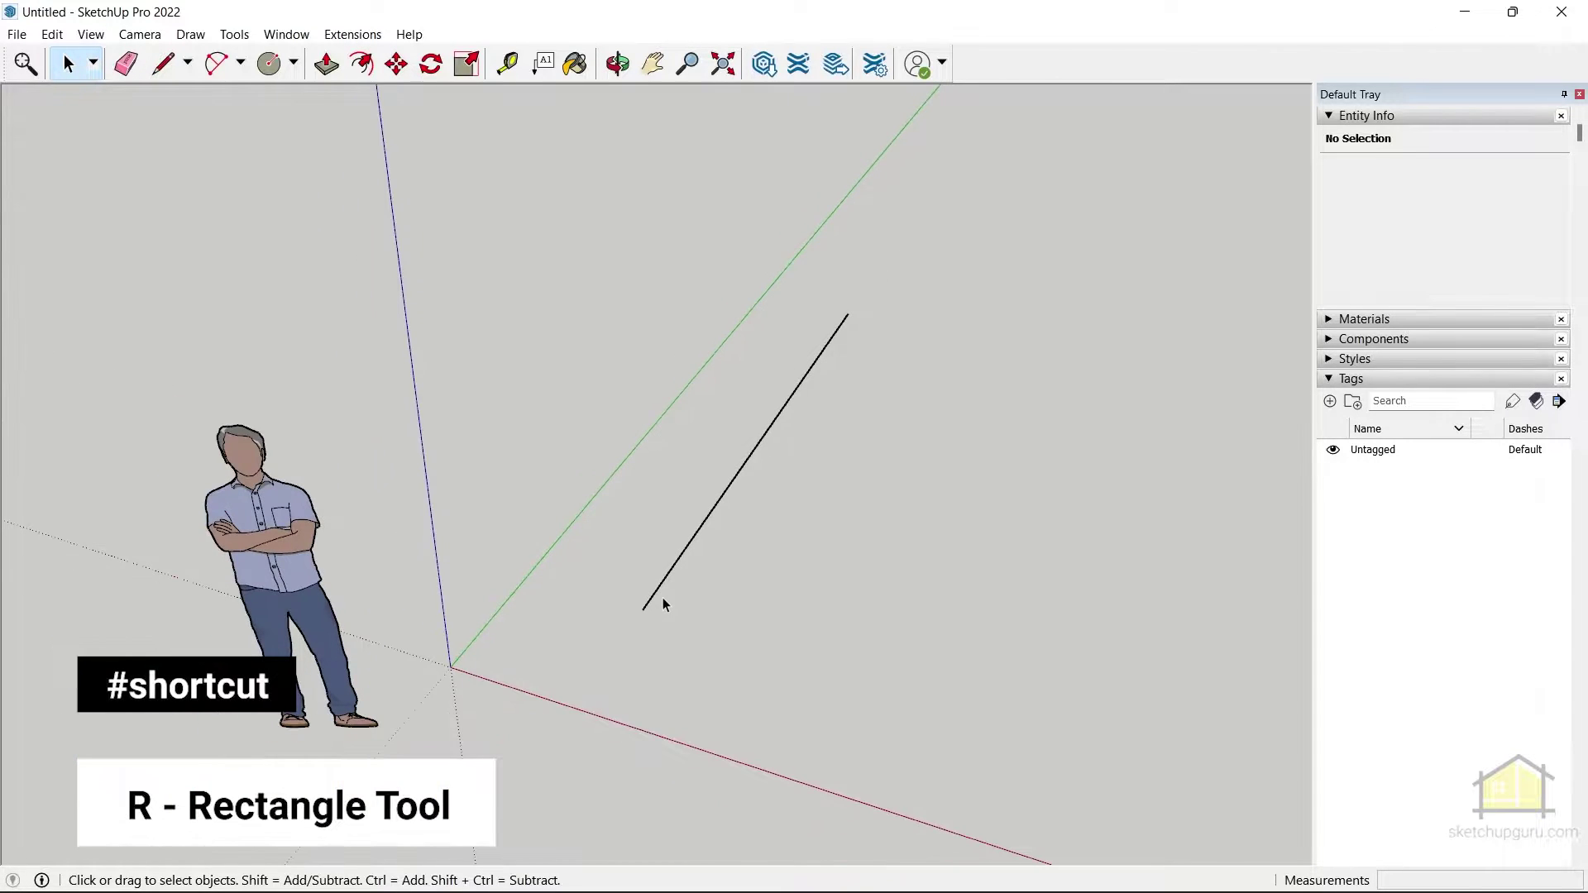
# Step: Draw an upright rectangle of about 30 square inches at the line's near end, perpendicular to the green axis
pyautogui.press('r')
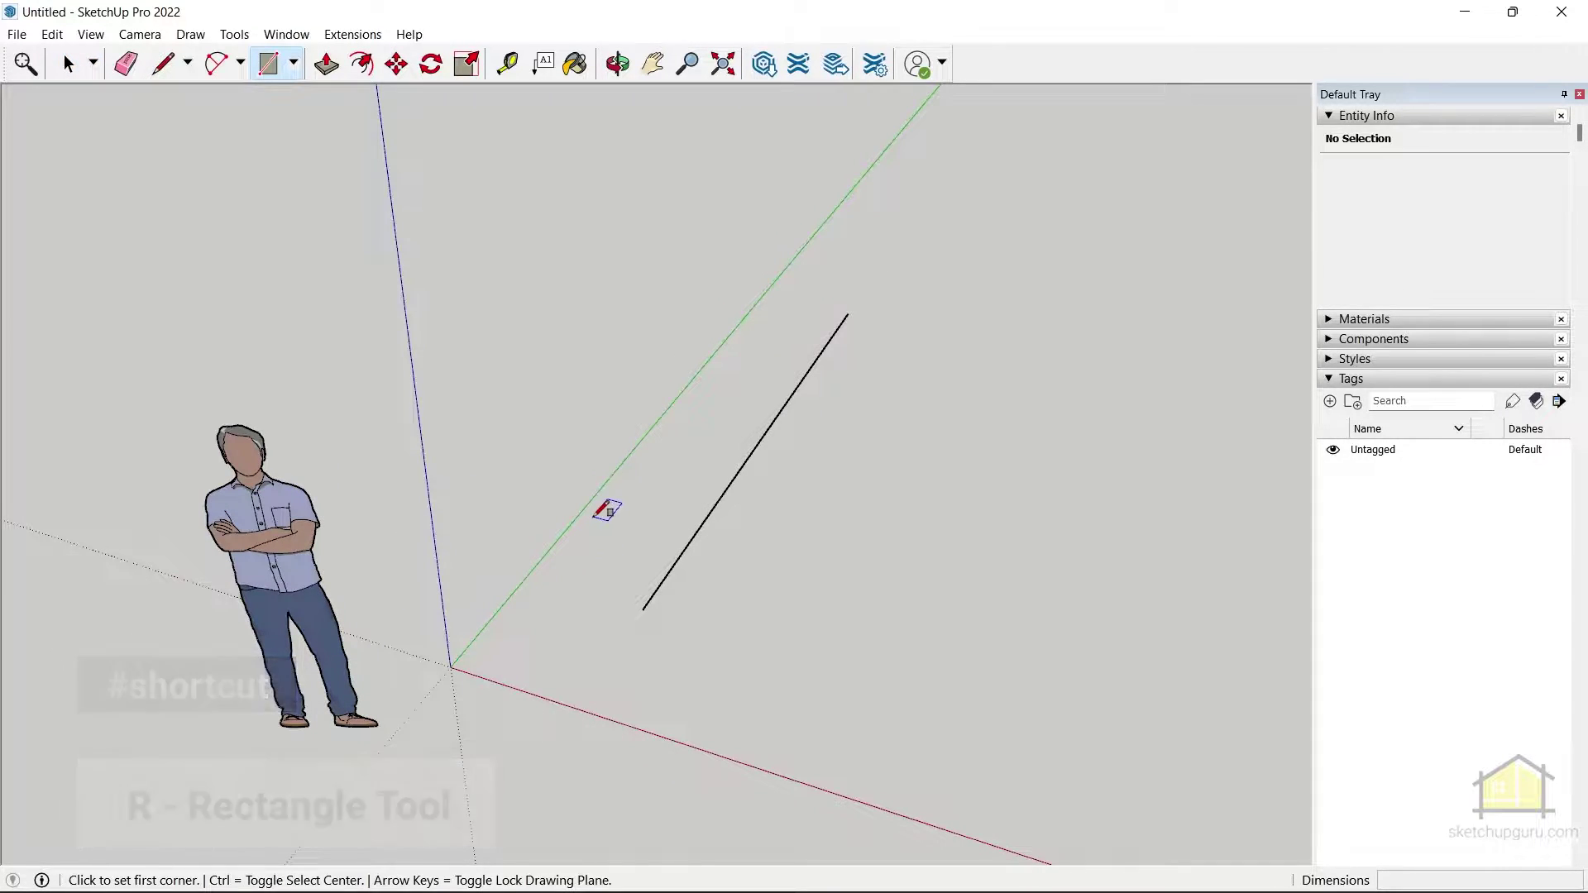
pyautogui.scroll(2, 607, 509)
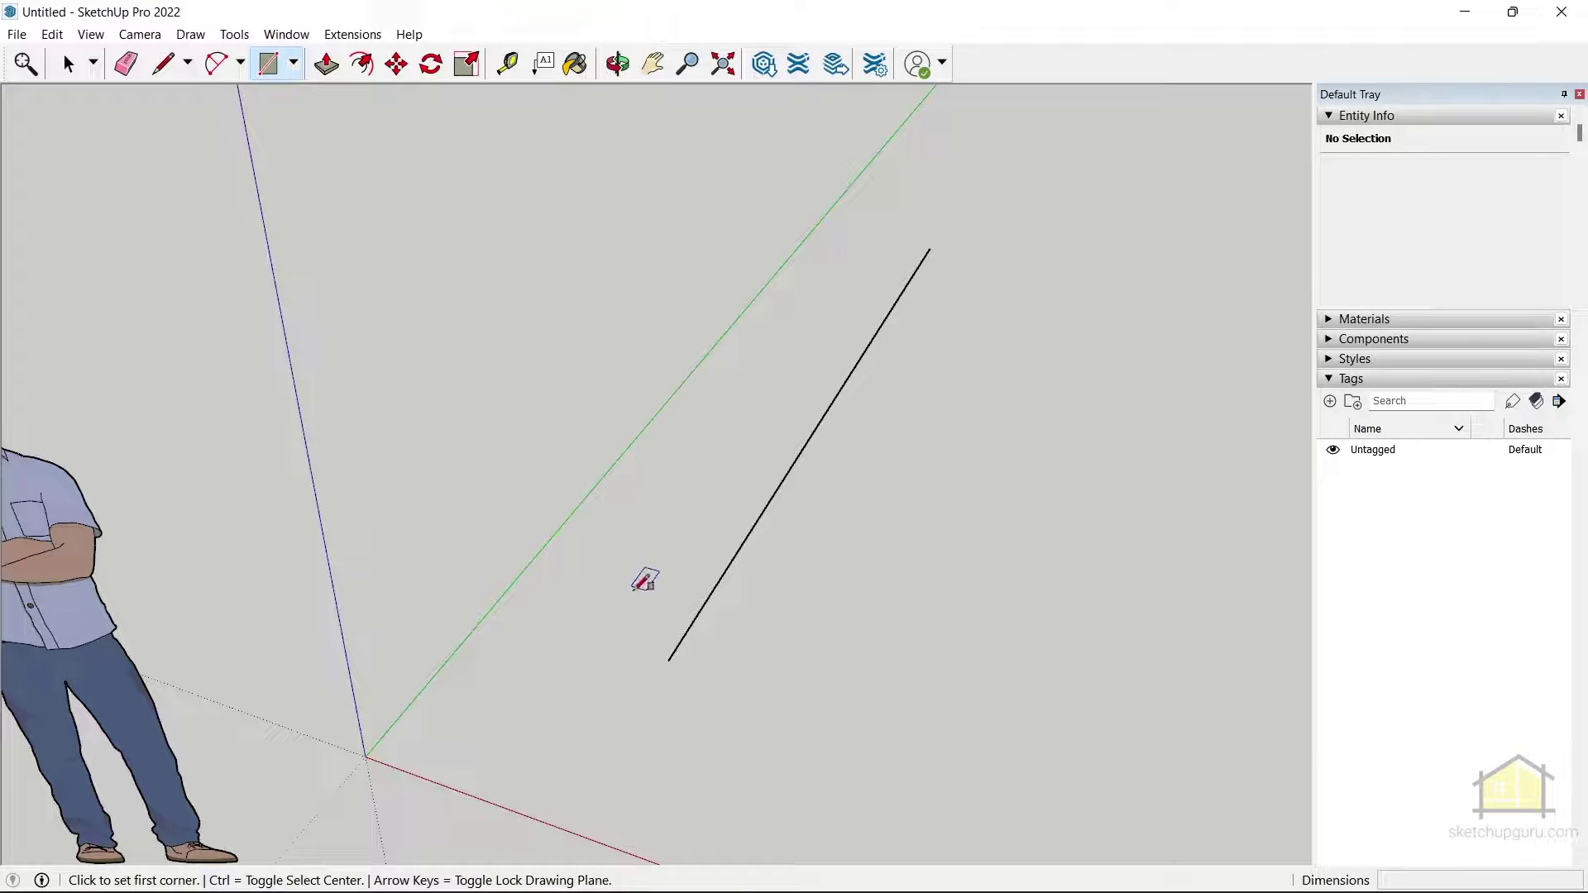
pyautogui.scroll(1, 736, 612)
pyautogui.scroll(-1, 550, 480)
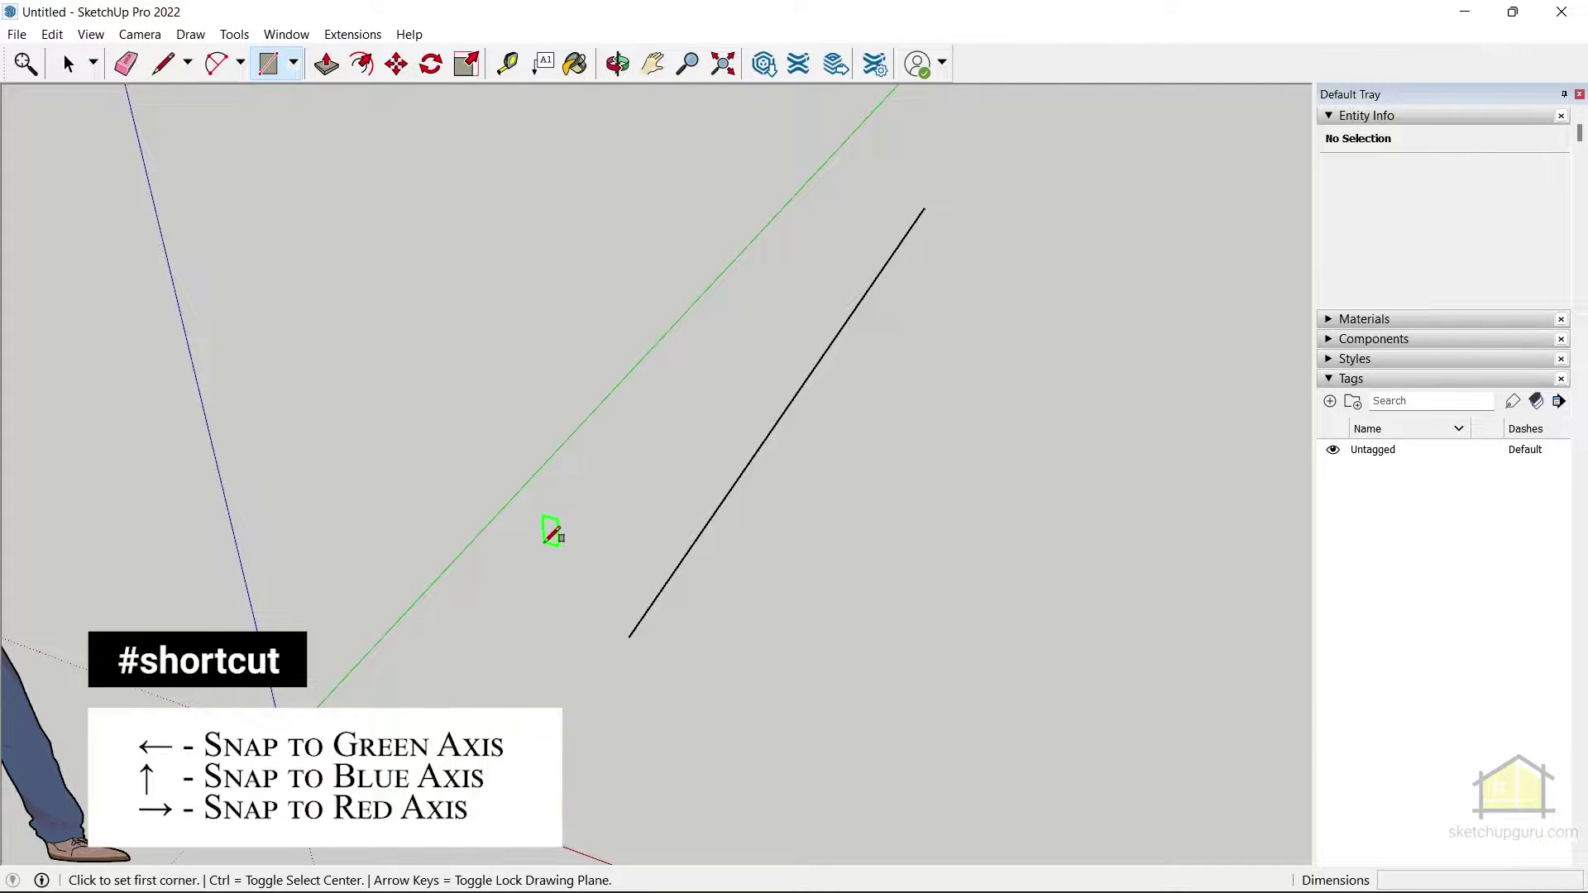
pyautogui.scroll(1, 550, 532)
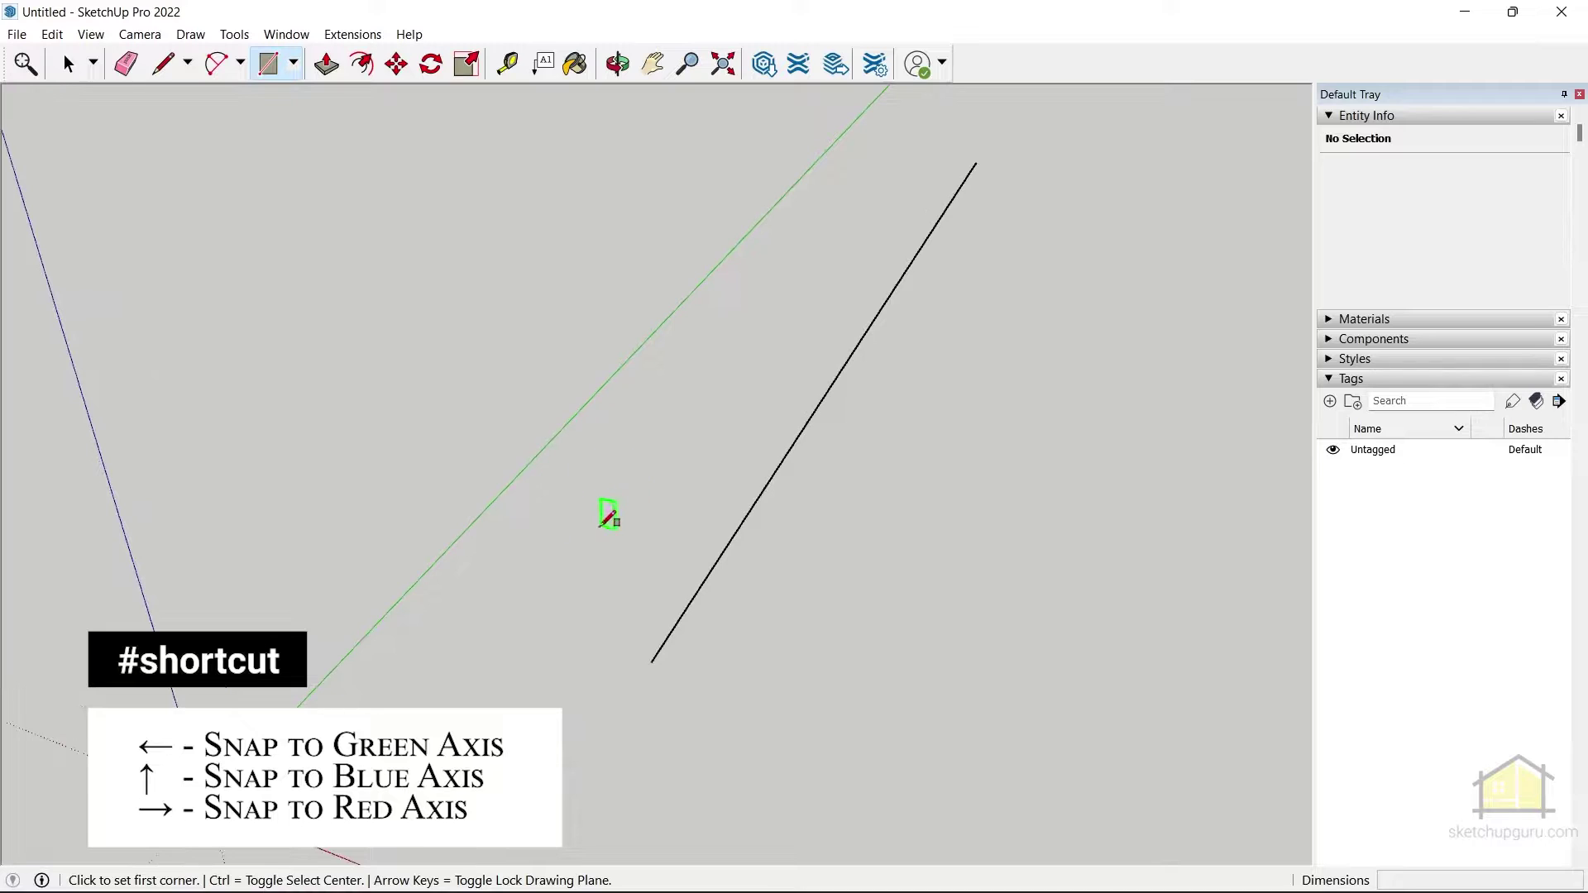
pyautogui.click(651, 661)
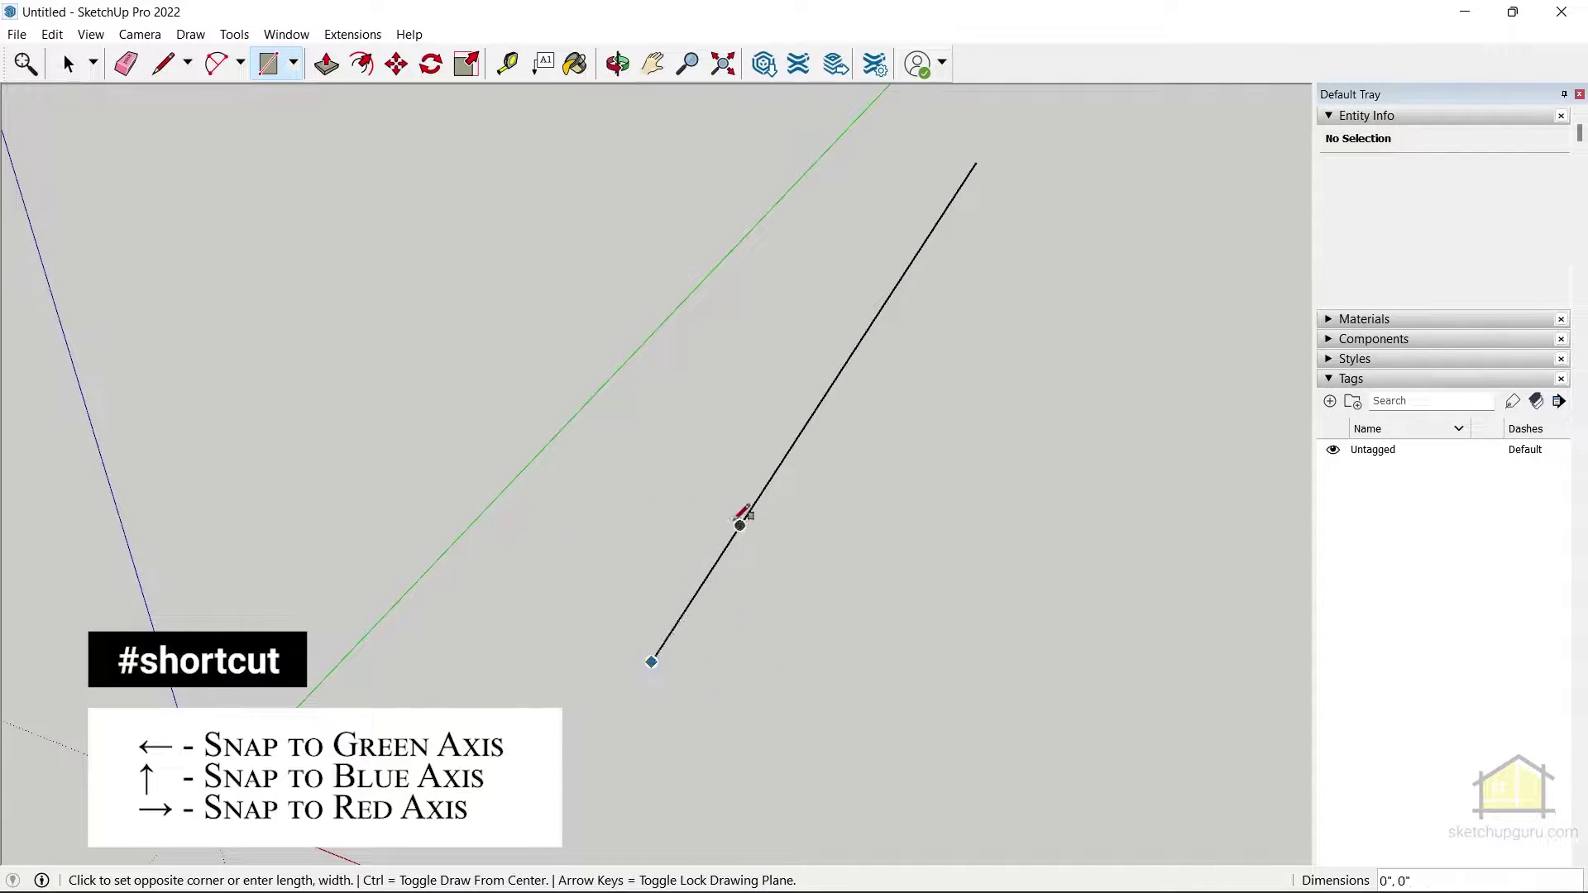
pyautogui.moveTo(579, 660); pyautogui.dragTo(443, 507, button='middle')
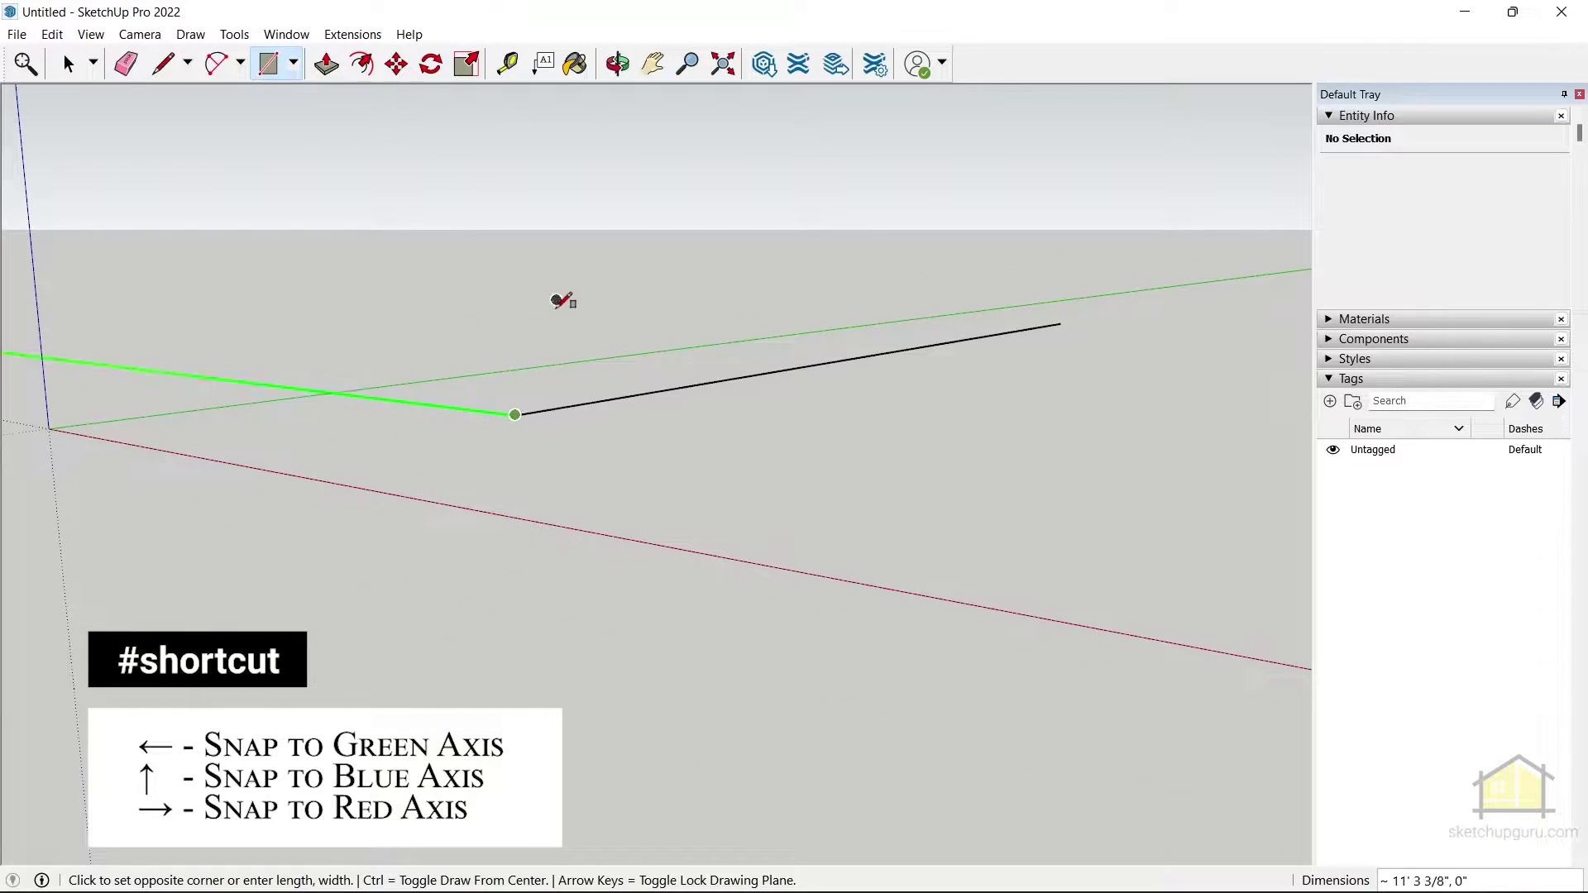
pyautogui.moveTo(561, 298); pyautogui.dragTo(769, 488, button='middle')
pyautogui.moveTo(723, 631)
pyautogui.mouseDown(button='middle')
pyautogui.moveTo(751, 556)
pyautogui.moveTo(439, 703)
pyautogui.moveTo(141, 450)
pyautogui.moveTo(444, 241)
pyautogui.moveTo(840, 482)
pyautogui.moveTo(728, 622)
pyautogui.mouseUp(button='middle')
pyautogui.click(760, 570)
pyautogui.press('space')
pyautogui.click(744, 630)
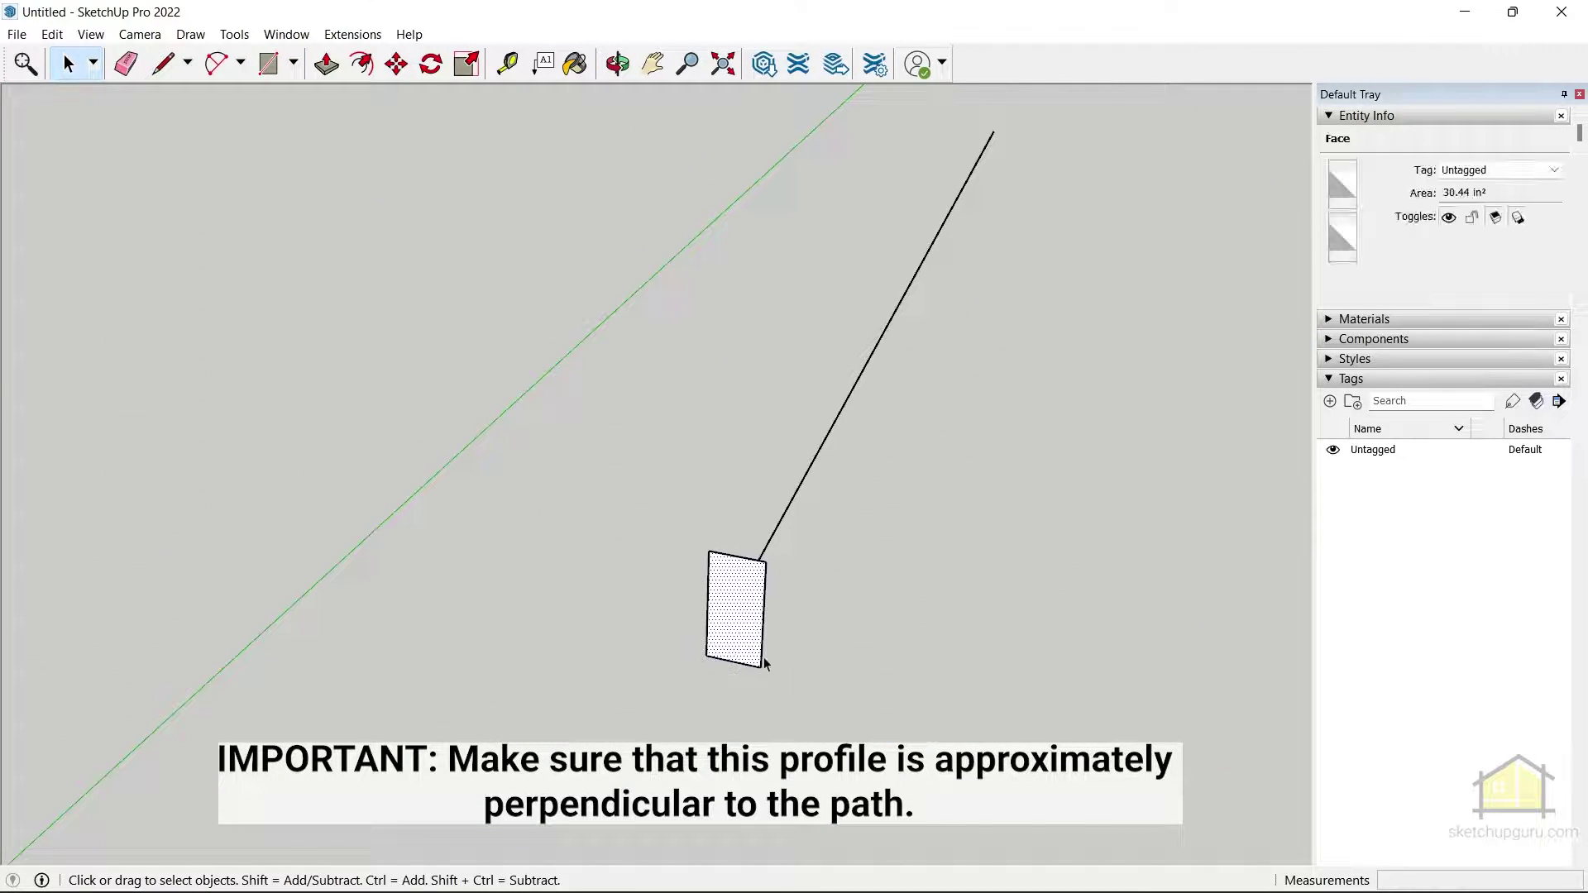
pyautogui.scroll(-3, 786, 607)
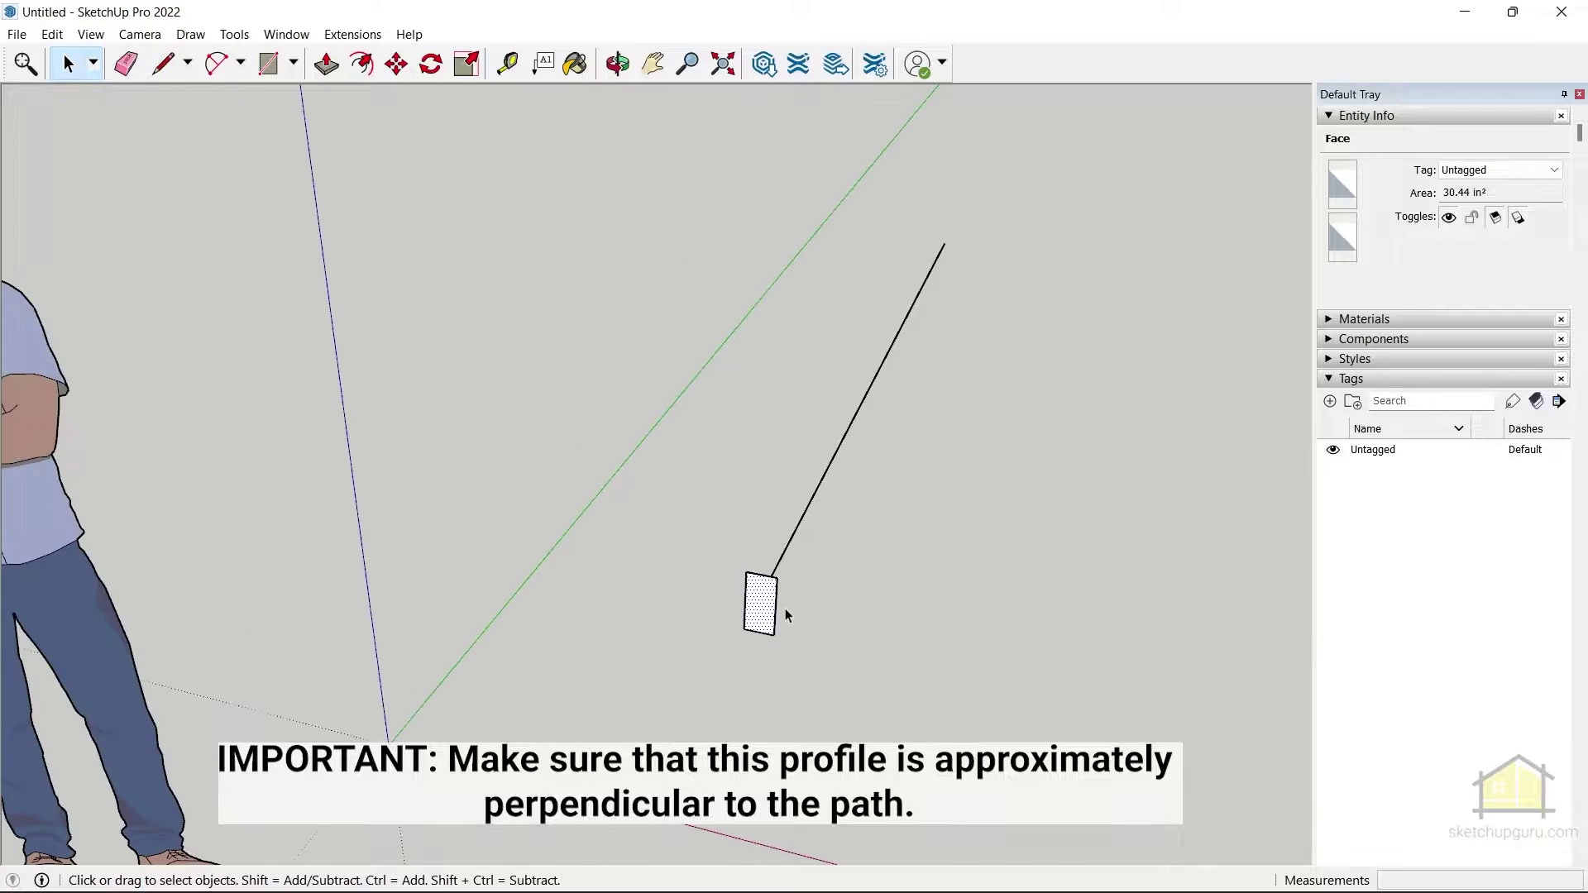
pyautogui.scroll(-3, 821, 557)
pyautogui.scroll(3, 714, 449)
pyautogui.moveTo(714, 449); pyautogui.dragTo(925, 549, button='middle')
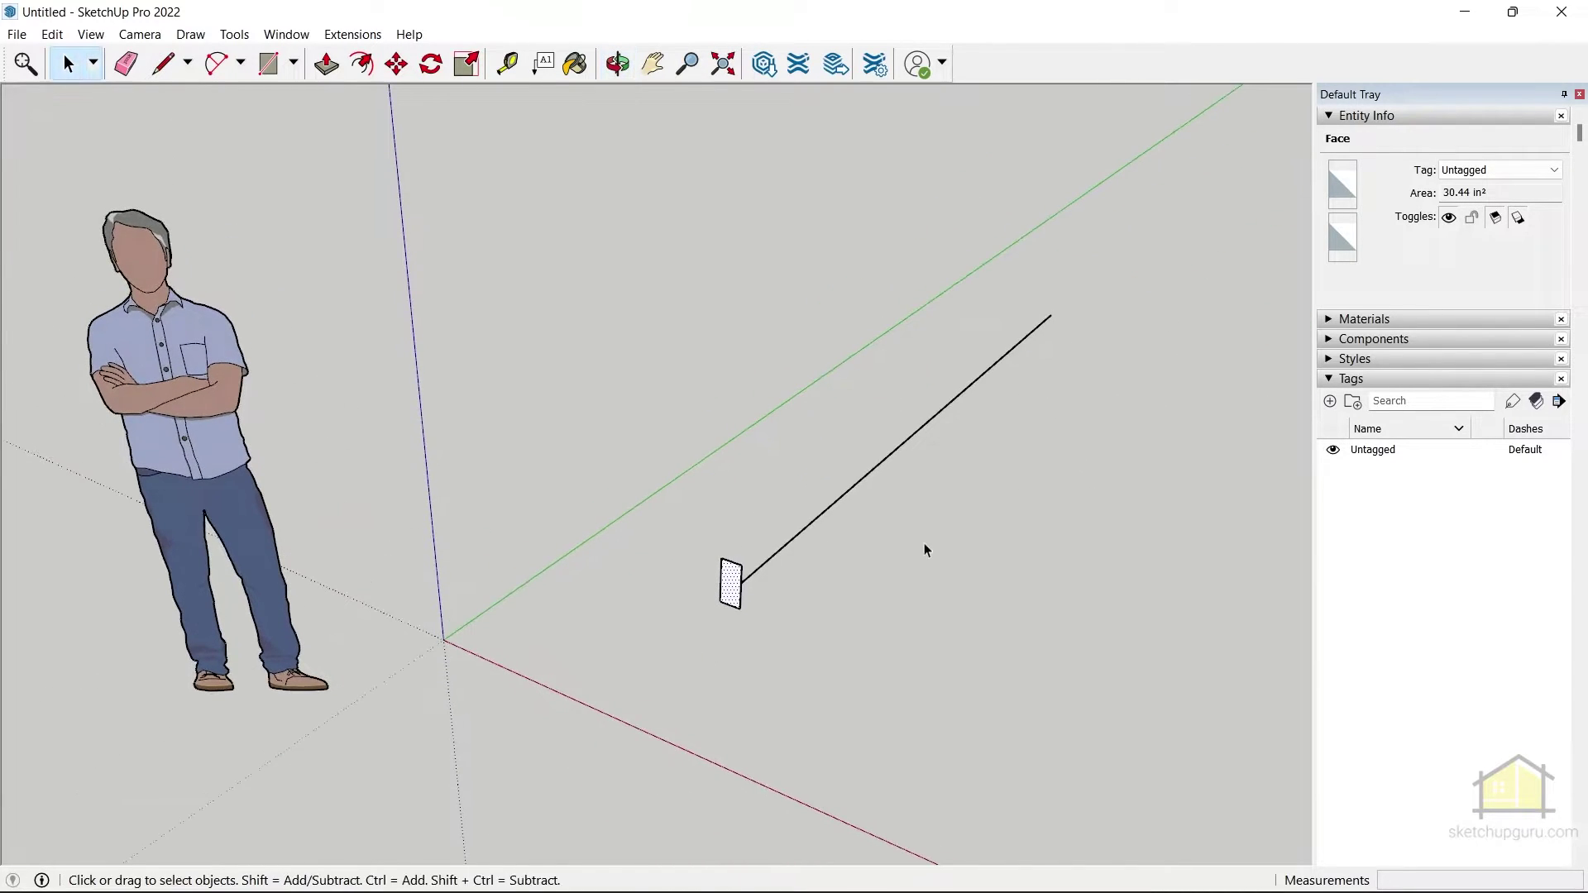
pyautogui.scroll(-2, 894, 537)
# Step: Extrude the rectangular profile along the straight line with Follow Me, using the line as the preselected path
pyautogui.click(867, 514)
pyautogui.scroll(4, 817, 593)
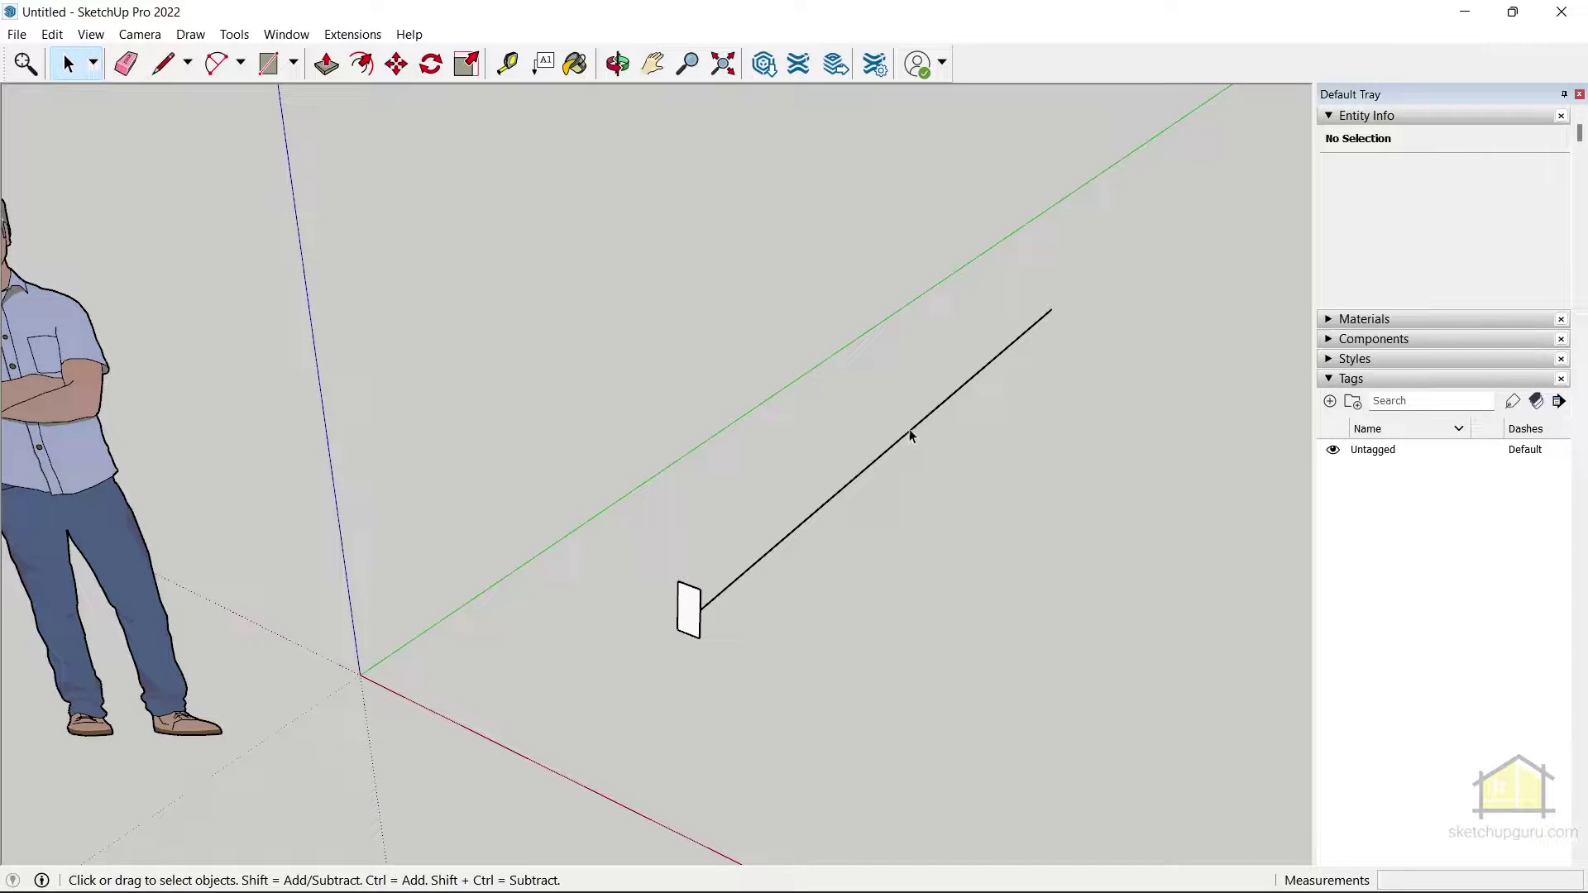
pyautogui.click(709, 604)
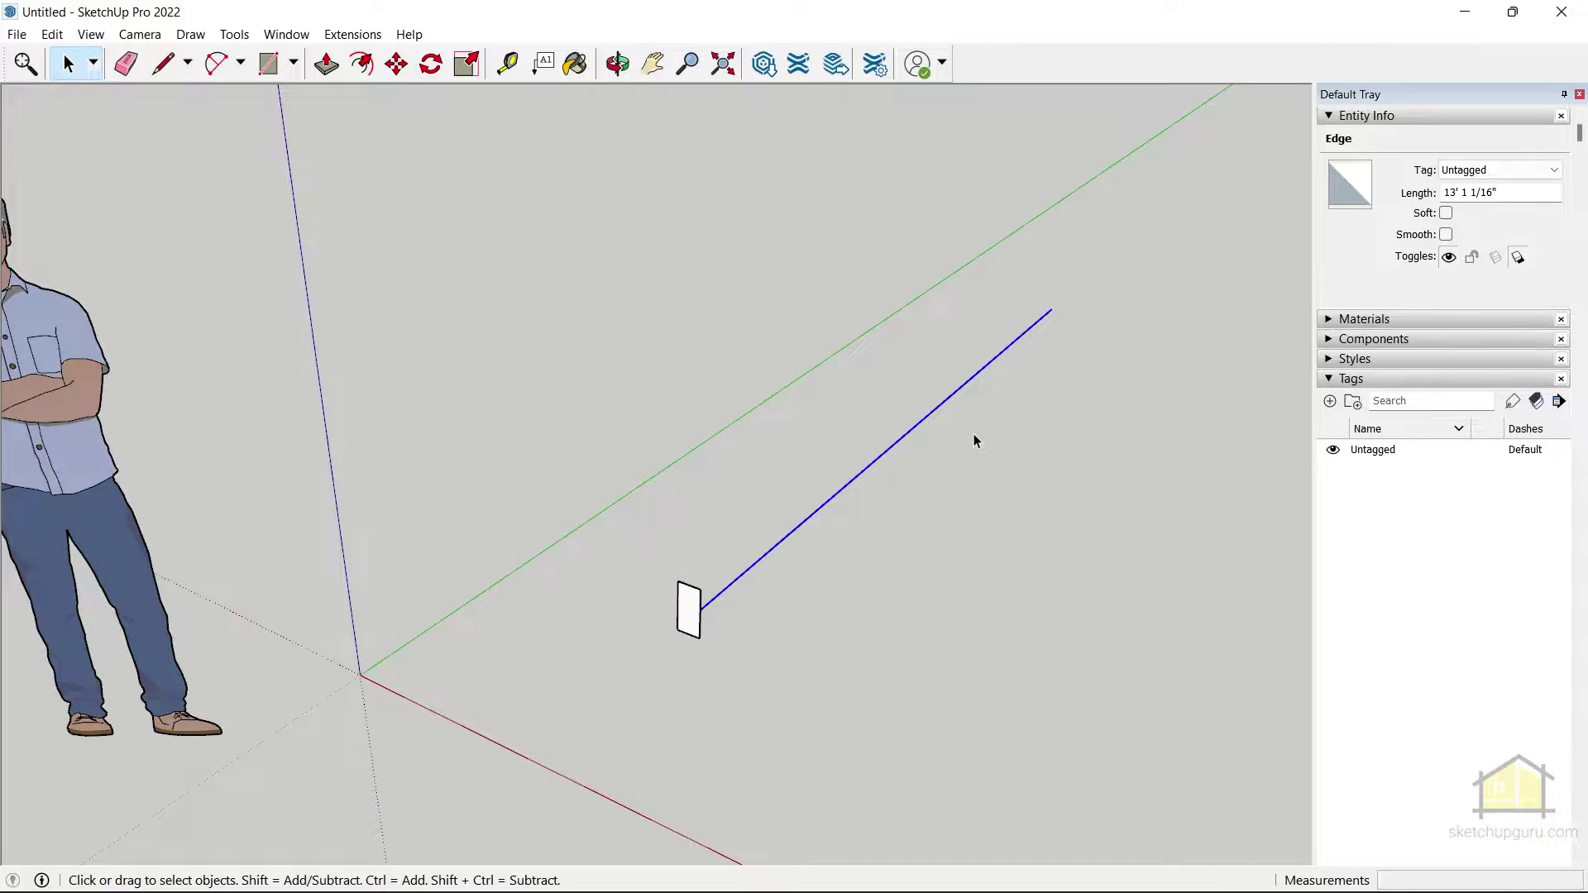
pyautogui.click(530, 214)
pyautogui.click(234, 34)
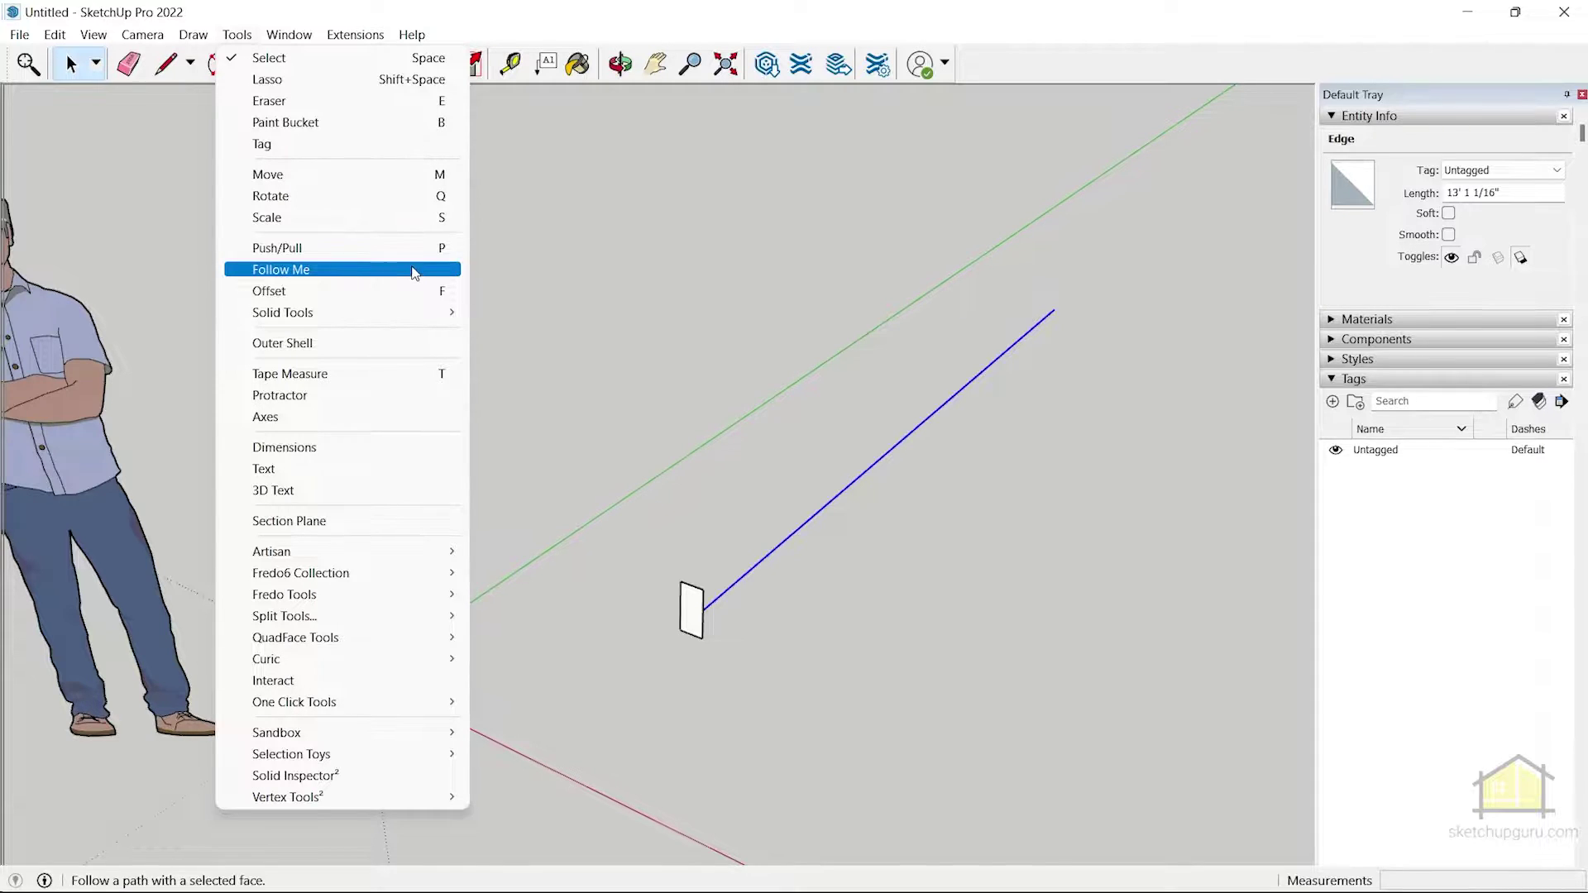
pyautogui.click(317, 272)
pyautogui.scroll(3, 623, 617)
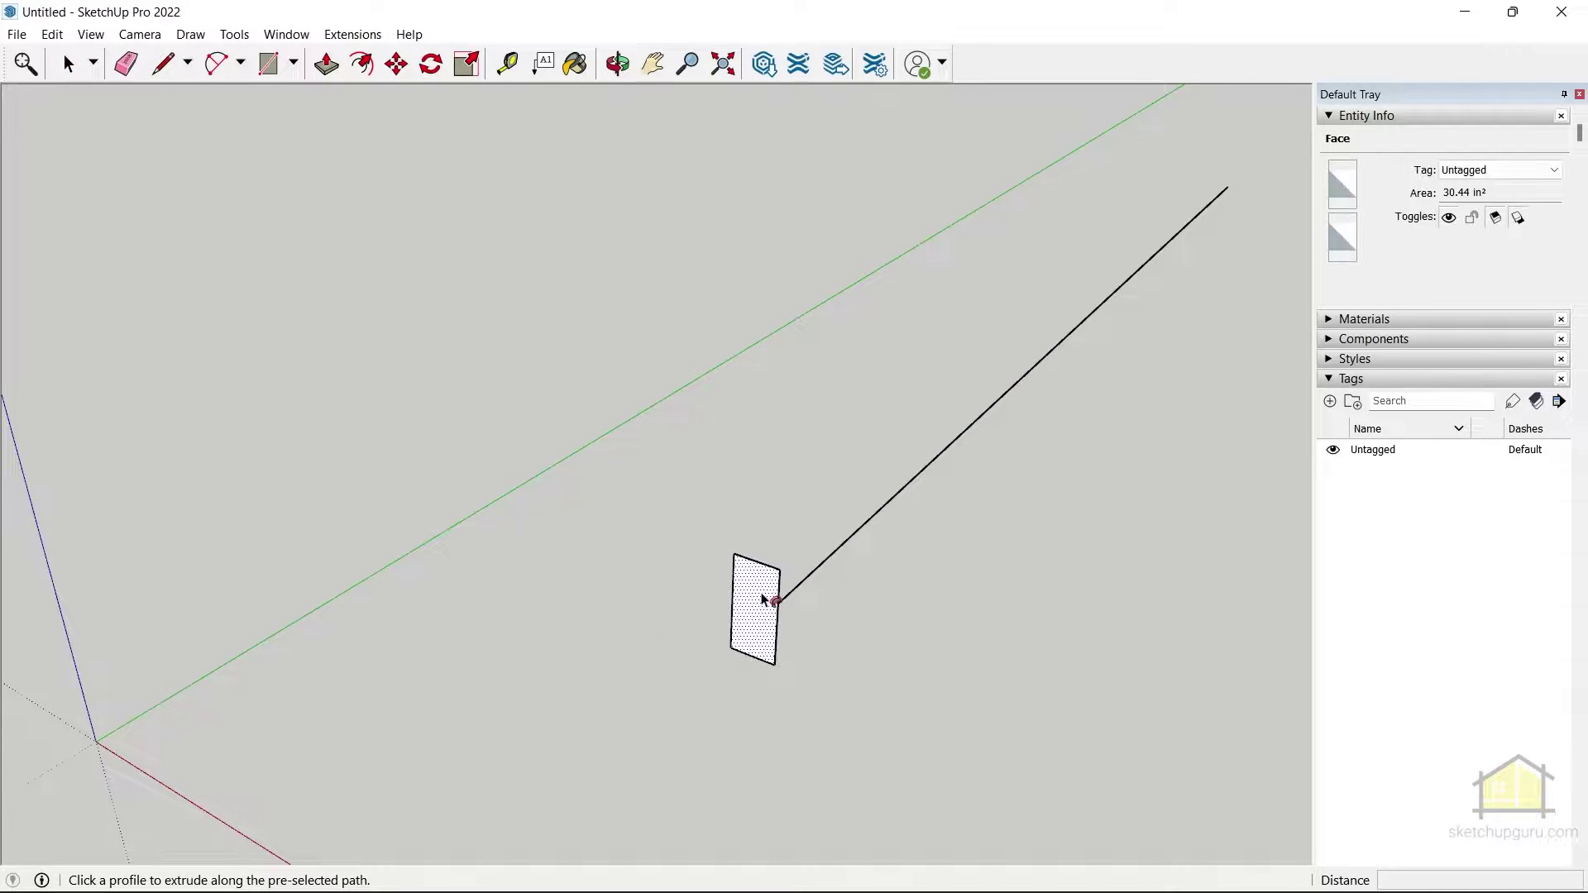
pyautogui.click(761, 598)
pyautogui.scroll(-3, 656, 542)
pyautogui.moveTo(656, 543)
pyautogui.mouseDown(button='middle')
pyautogui.moveTo(784, 688)
pyautogui.moveTo(1250, 679)
pyautogui.moveTo(765, 612)
pyautogui.moveTo(330, 454)
pyautogui.moveTo(653, 617)
pyautogui.mouseUp(button='middle')
pyautogui.scroll(-3, 794, 591)
pyautogui.scroll(2, 804, 569)
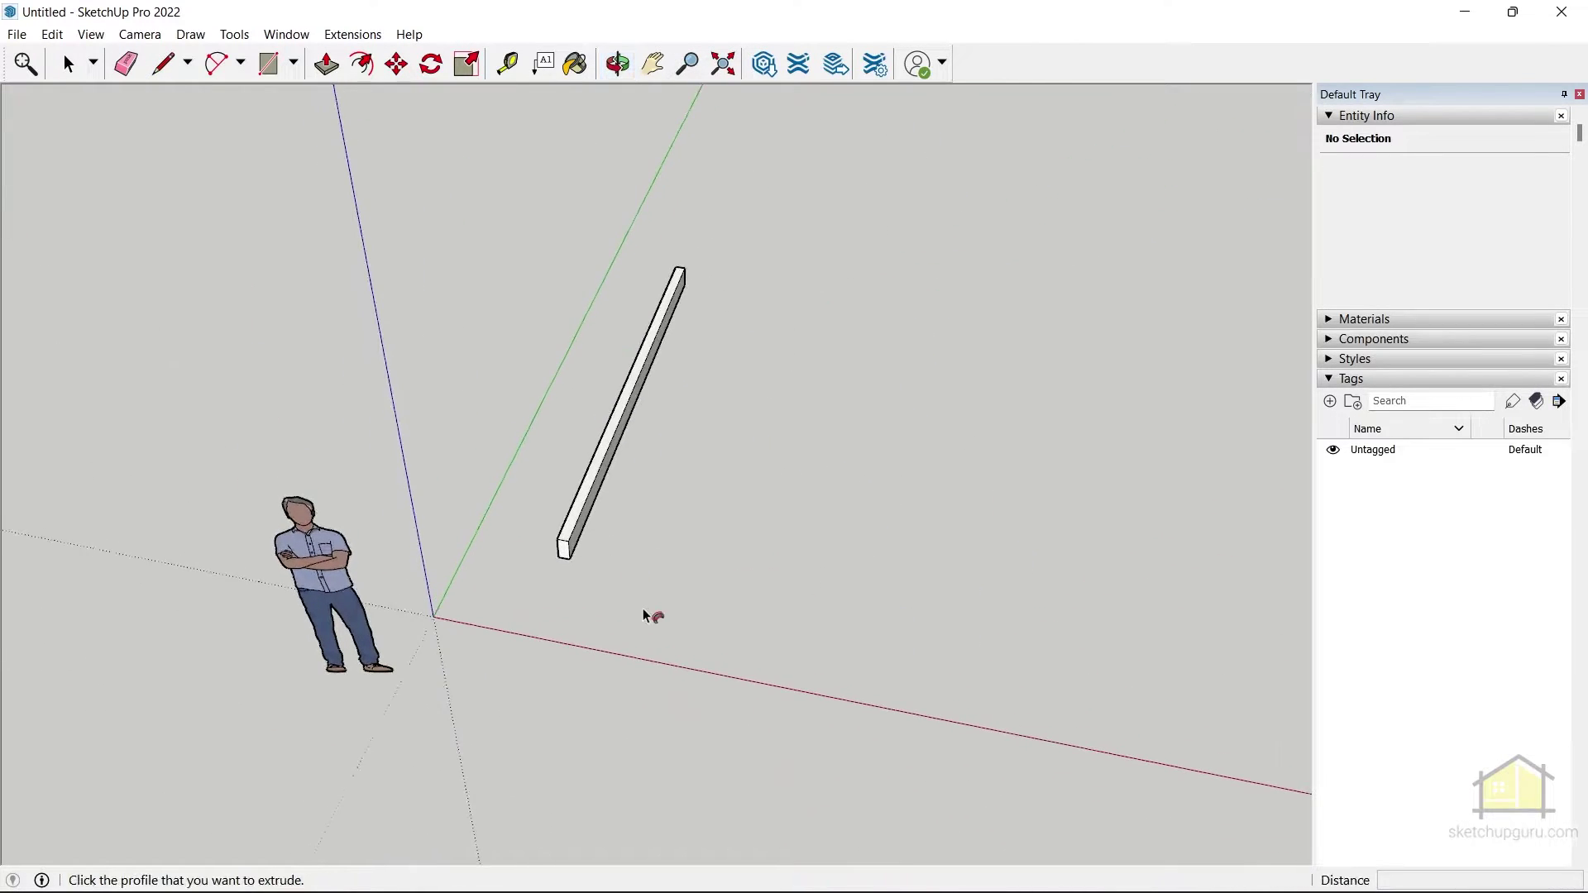
# Step: Draw an L-shaped path of two lines beside the beam, along the green and red directions, about 17' 6" in total
pyautogui.press('l')
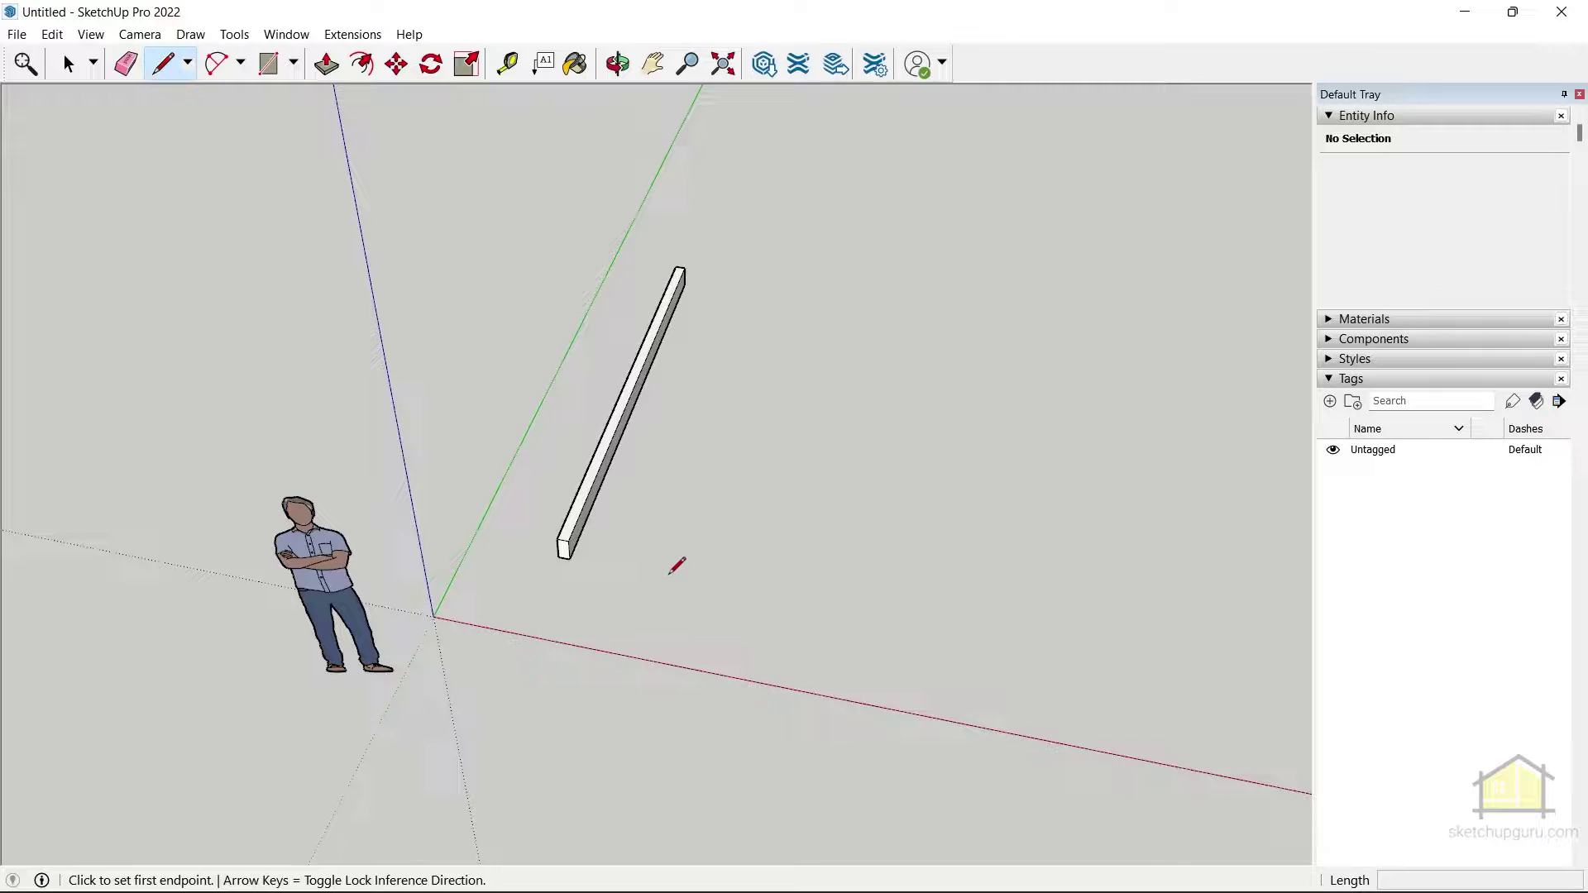
pyautogui.click(669, 575)
pyautogui.click(752, 325)
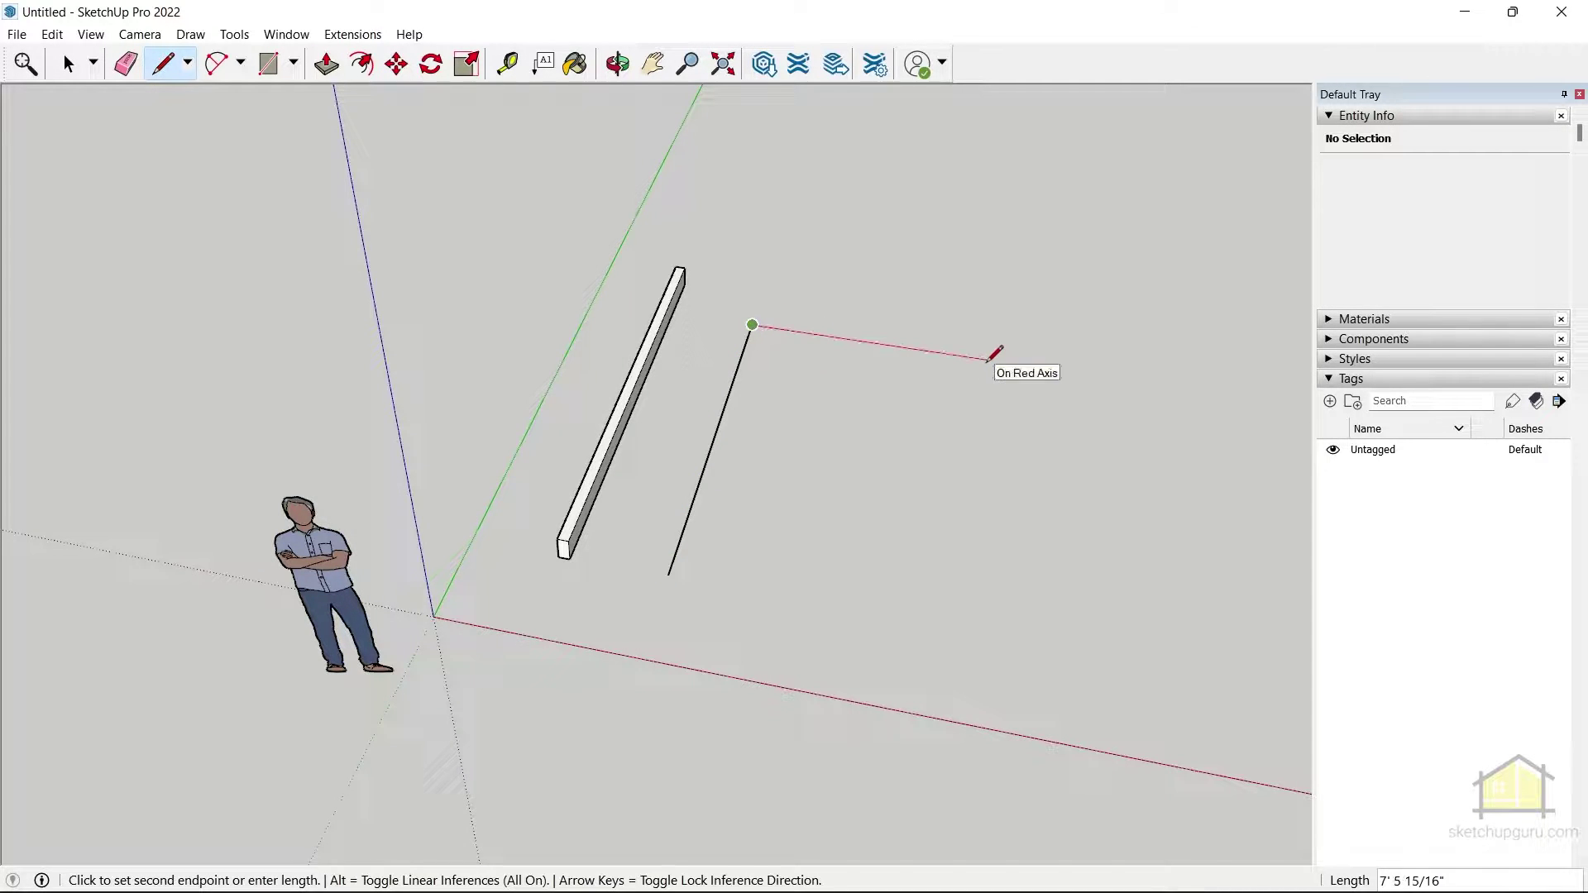
pyautogui.click(944, 353)
pyautogui.moveTo(976, 364)
pyautogui.mouseDown(button='middle')
pyautogui.moveTo(989, 358)
pyautogui.moveTo(915, 444)
pyautogui.moveTo(975, 369)
pyautogui.mouseUp(button='middle')
pyautogui.press('space')
pyautogui.moveTo(885, 464); pyautogui.dragTo(776, 479, button='middle')
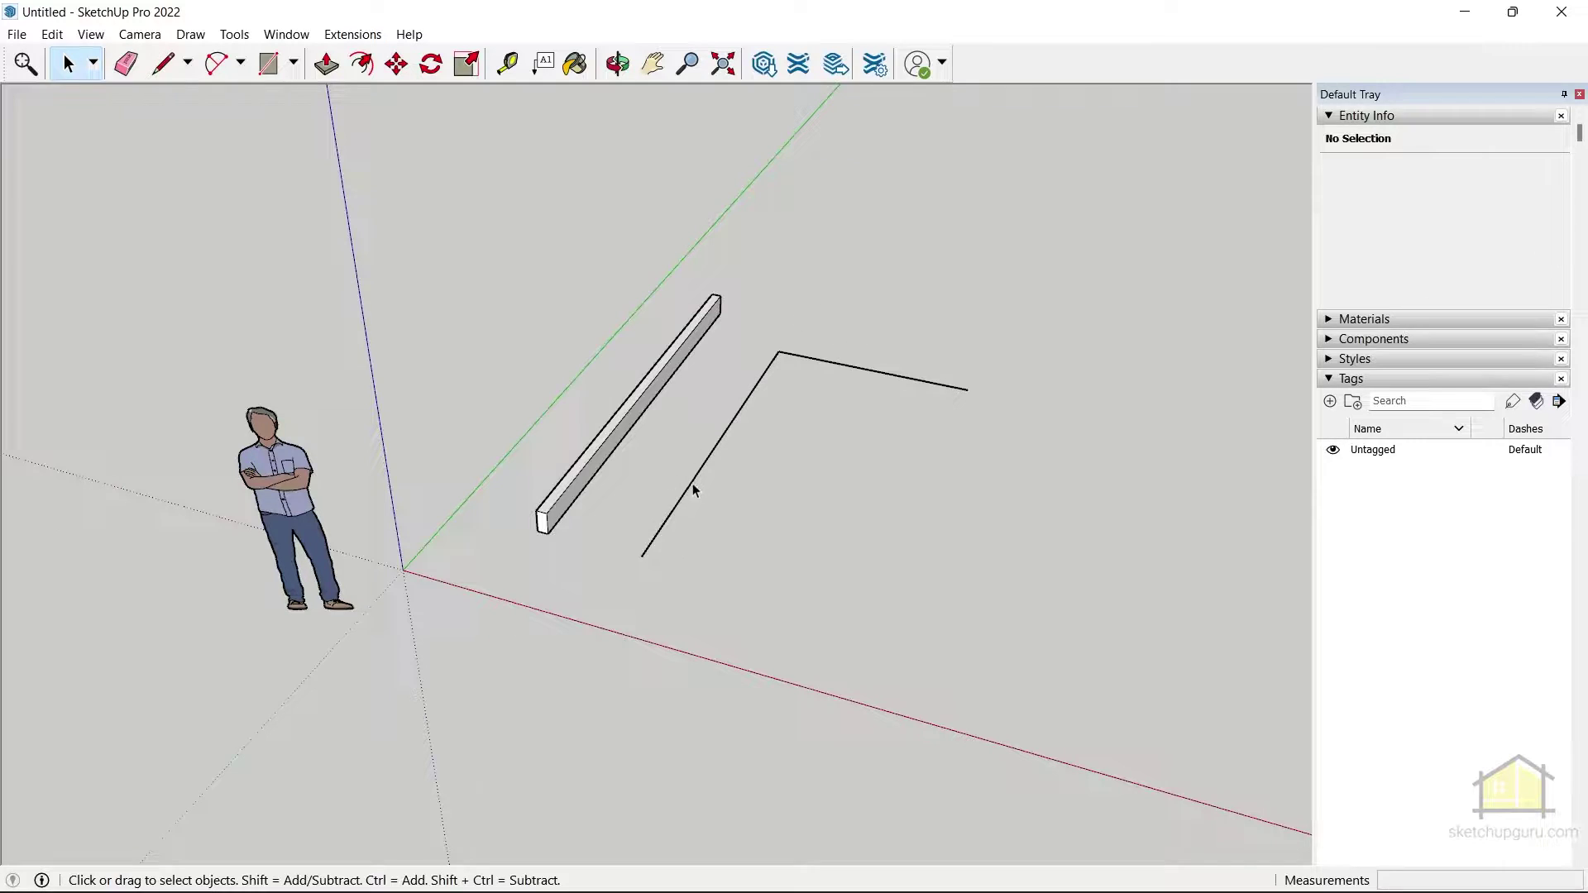
# Step: Draw a circle with a 1" radius centred on the L-shaped path's near end, perpendicular to the green axis
pyautogui.press('c')
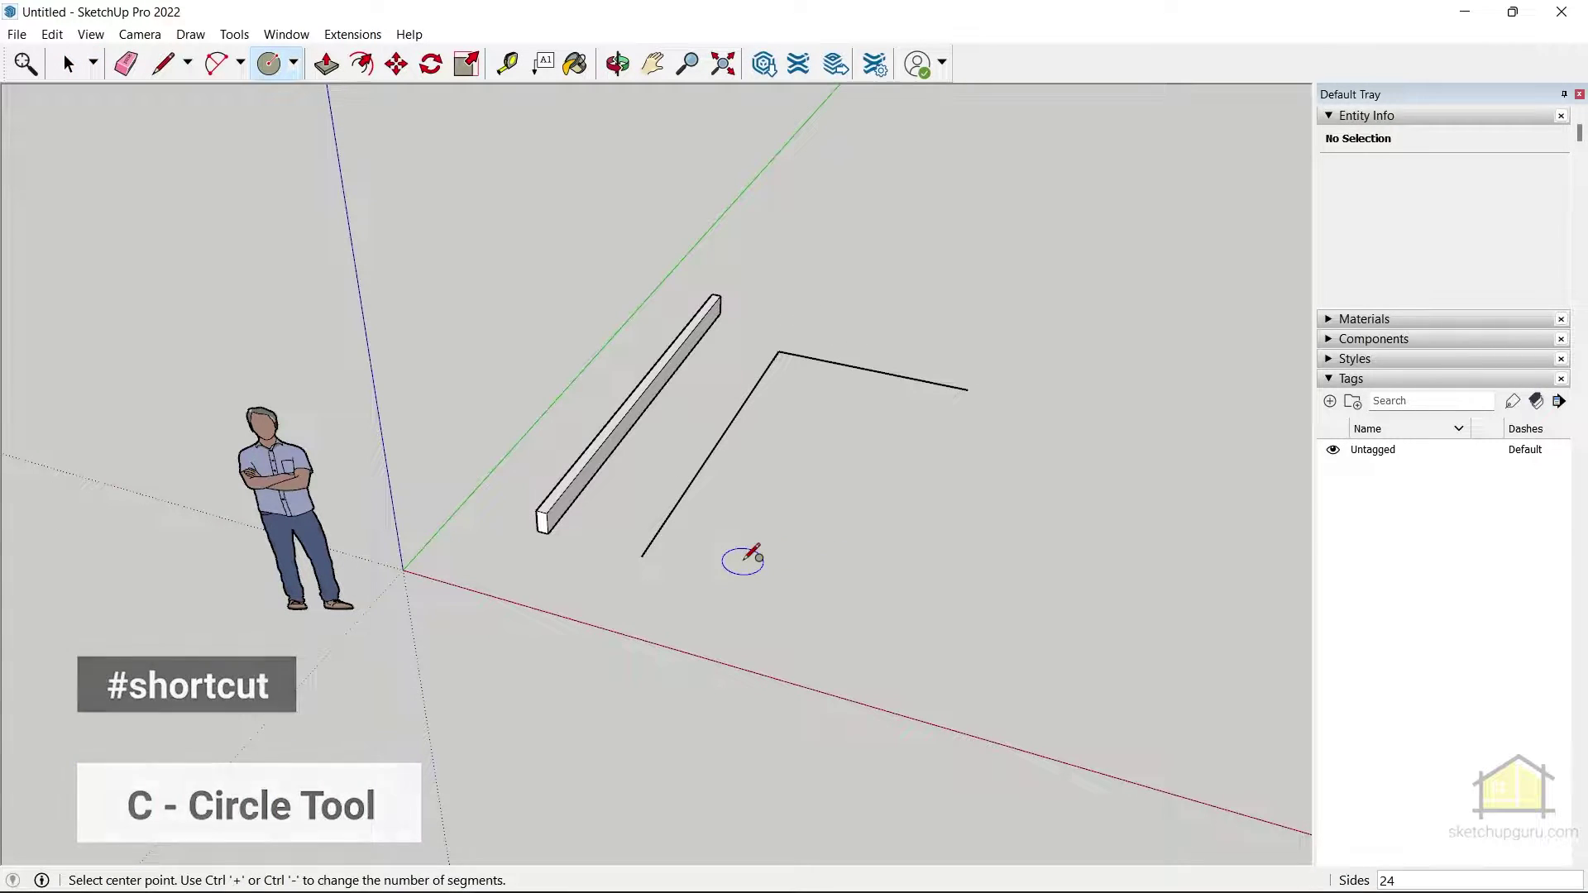
pyautogui.scroll(2, 699, 557)
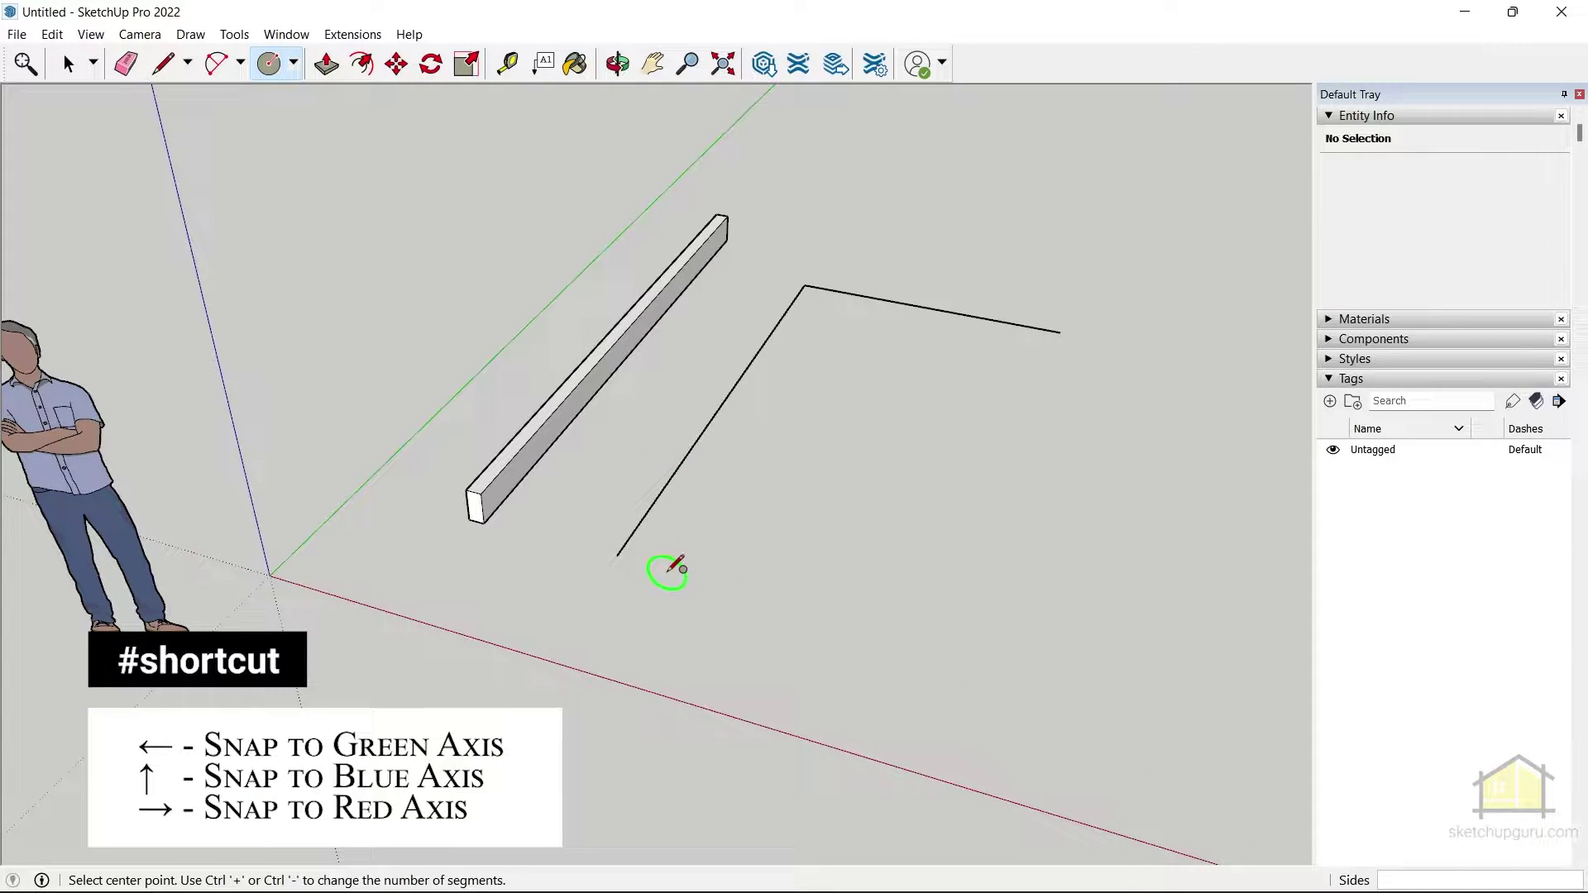
pyautogui.scroll(2, 618, 556)
pyautogui.click(622, 536)
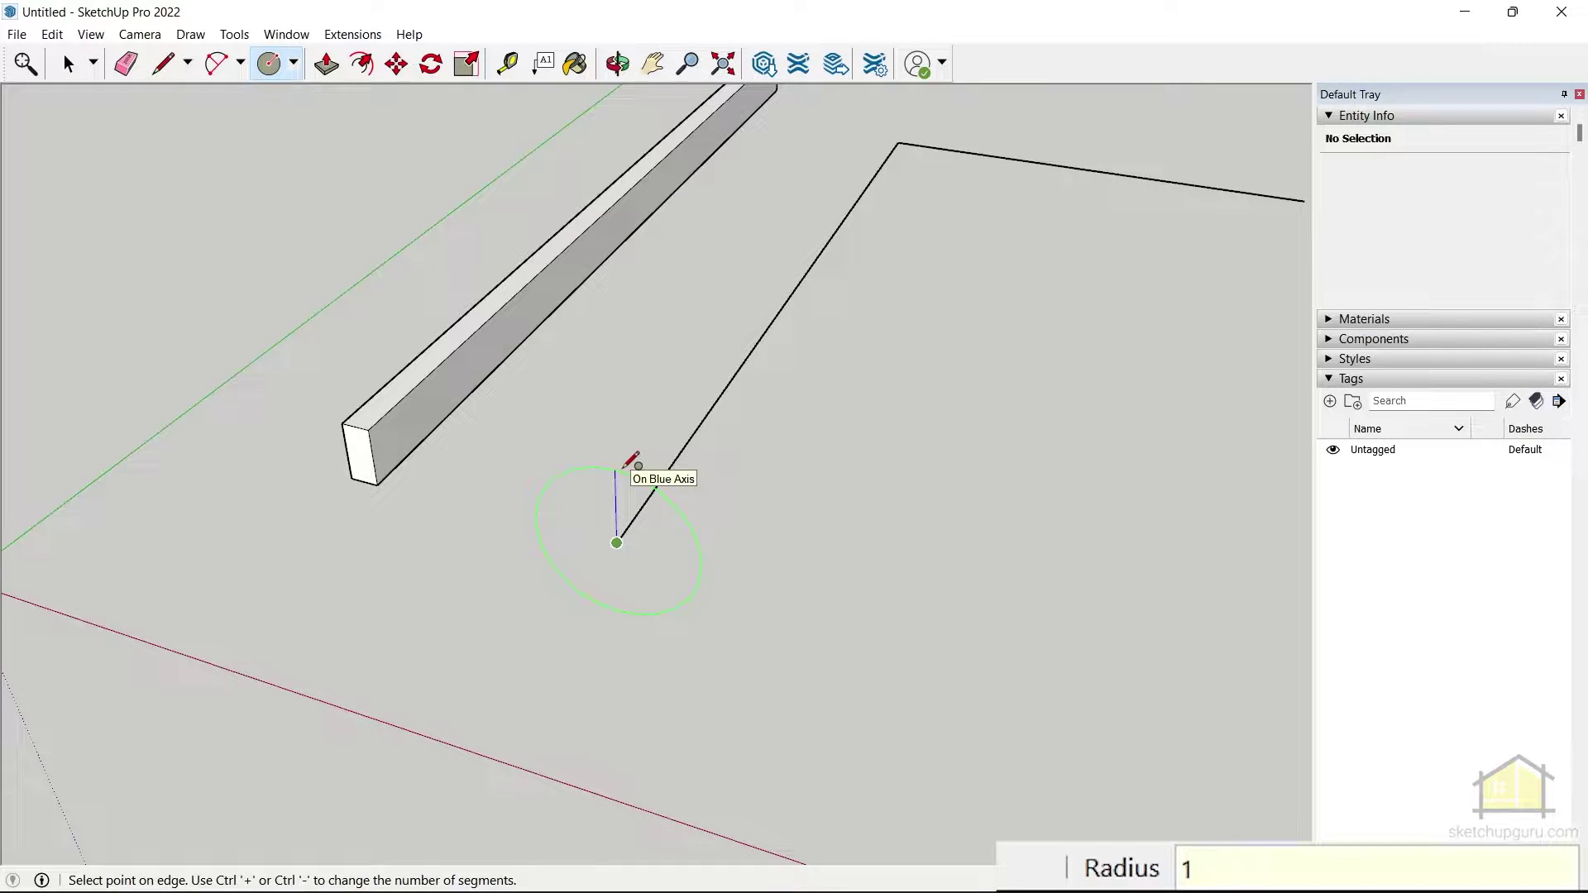
pyautogui.write('1"')
pyautogui.press('Return')
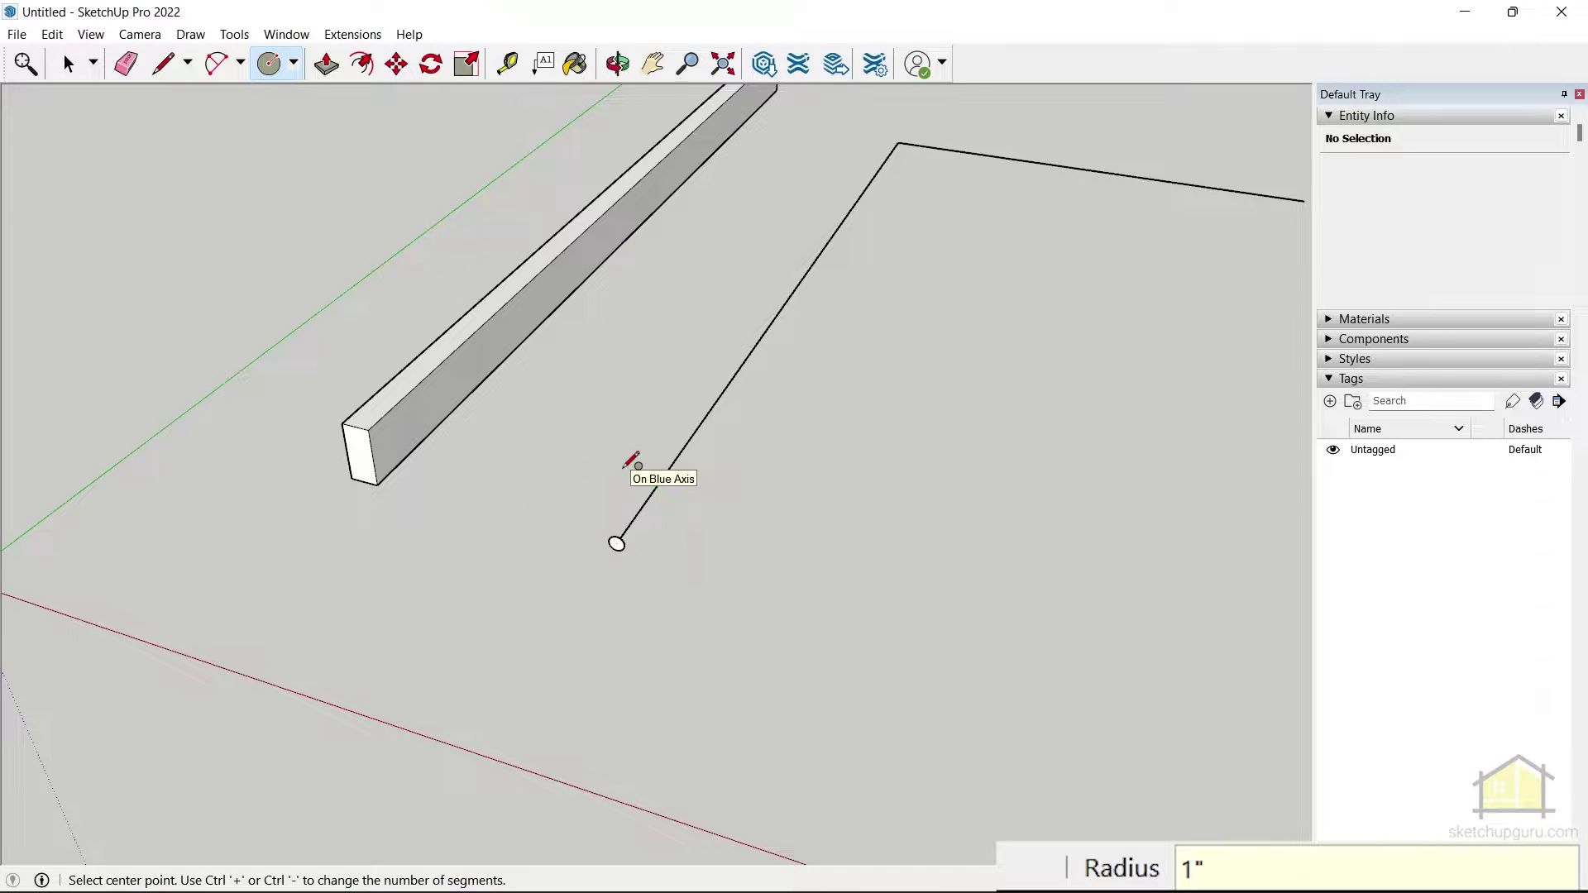
pyautogui.press('space')
# Step: Select both edges of the L-shaped path and extrude the circle along them with Follow Me
pyautogui.scroll(2, 621, 564)
pyautogui.scroll(2, 616, 546)
pyautogui.click(616, 529)
pyautogui.moveTo(629, 521); pyautogui.dragTo(675, 514, button='middle')
pyautogui.click(478, 616)
pyautogui.scroll(-5, 478, 616)
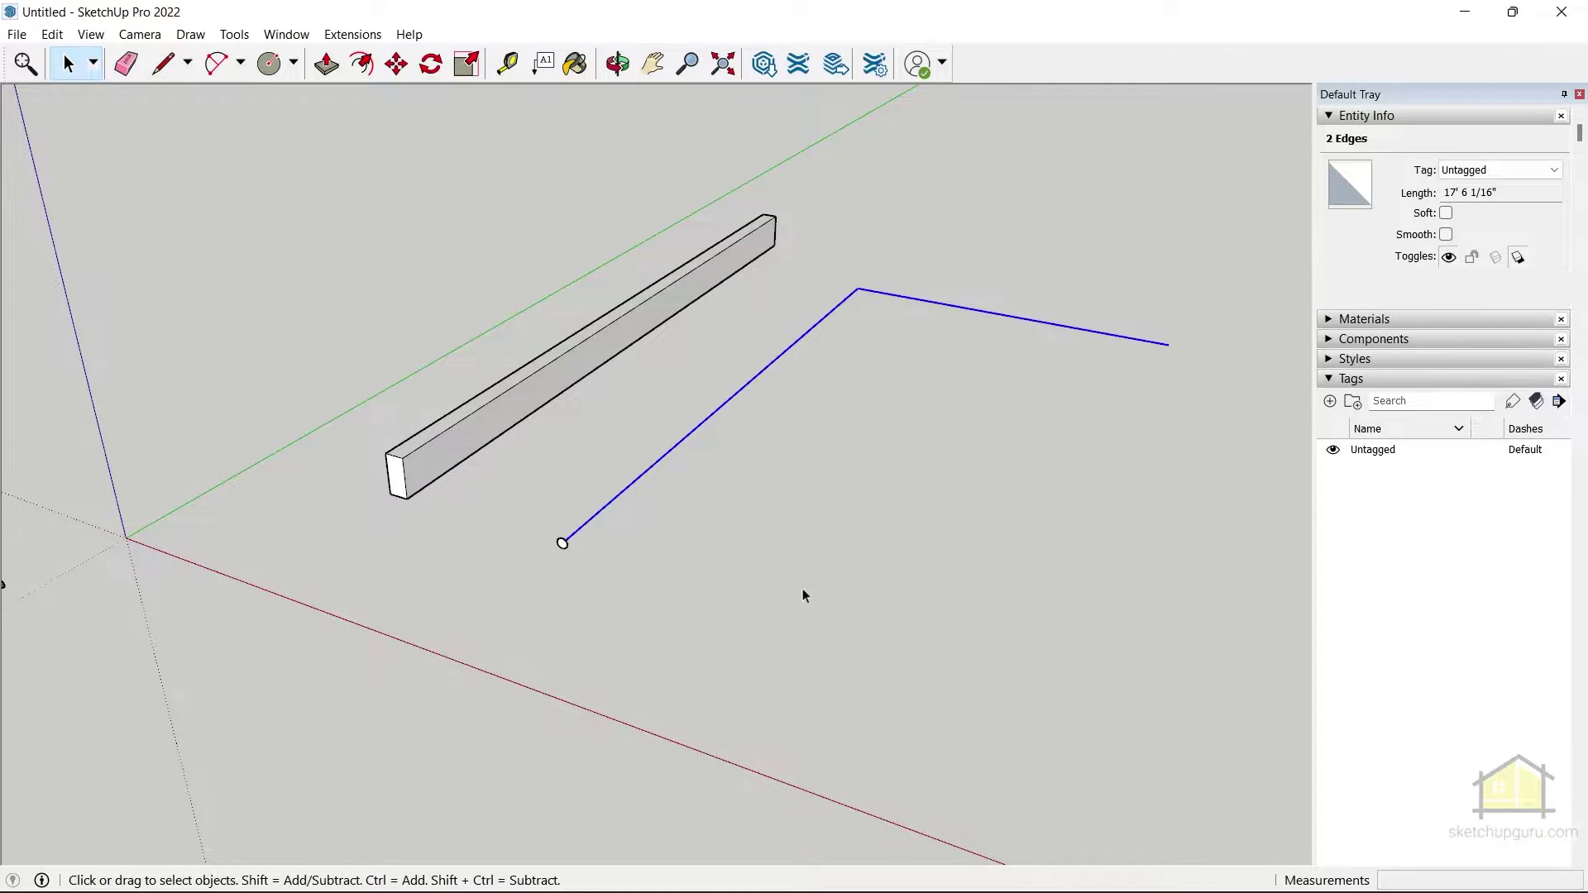
pyautogui.click(234, 34)
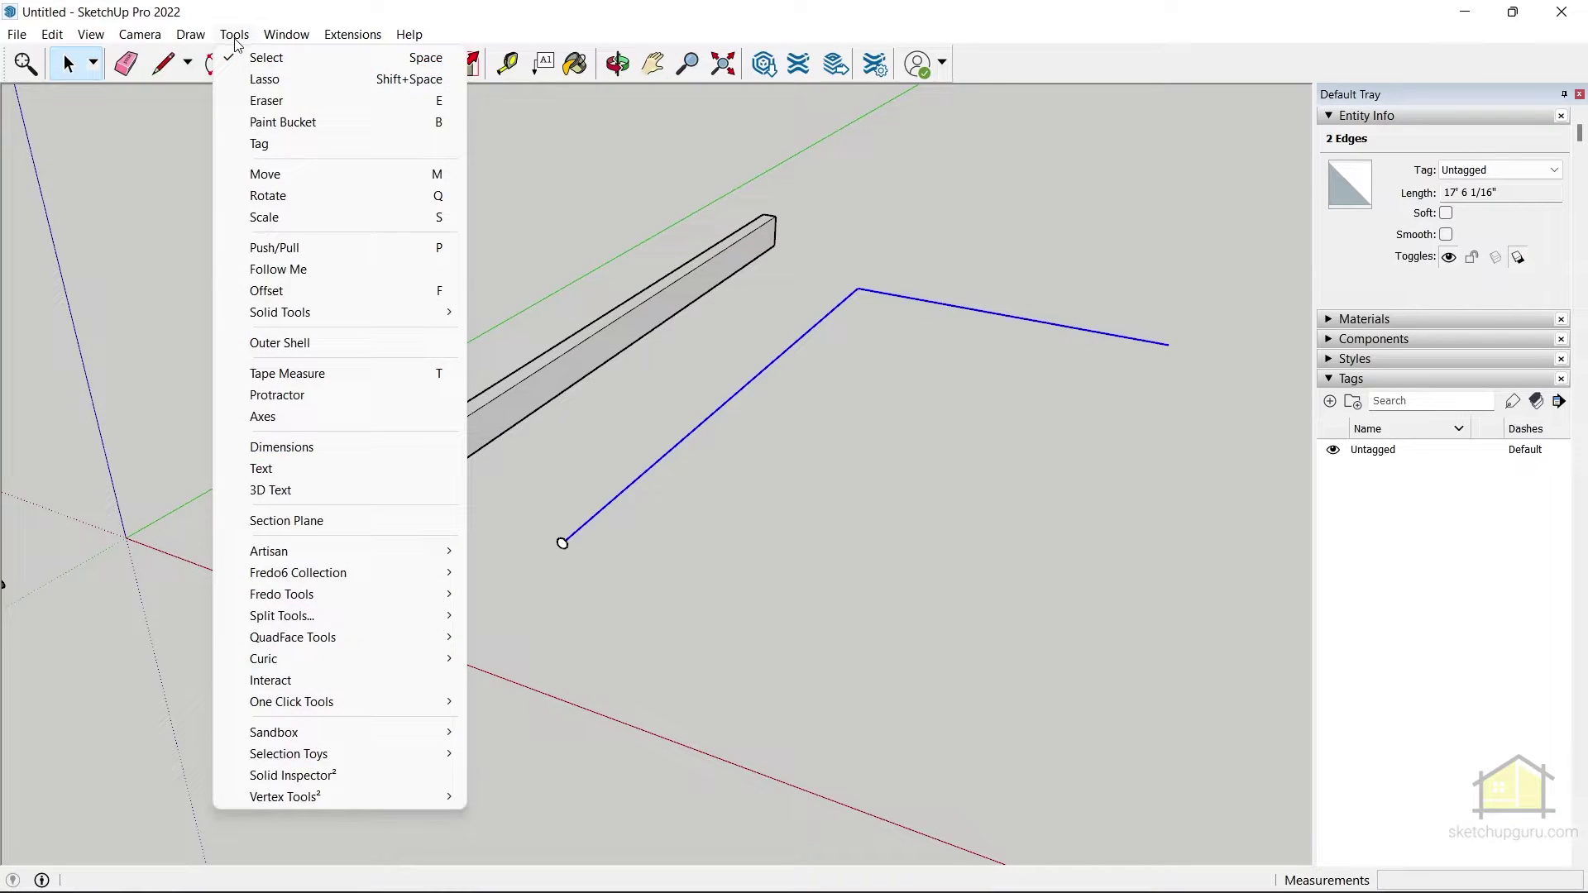
pyautogui.click(302, 267)
pyautogui.scroll(8, 513, 537)
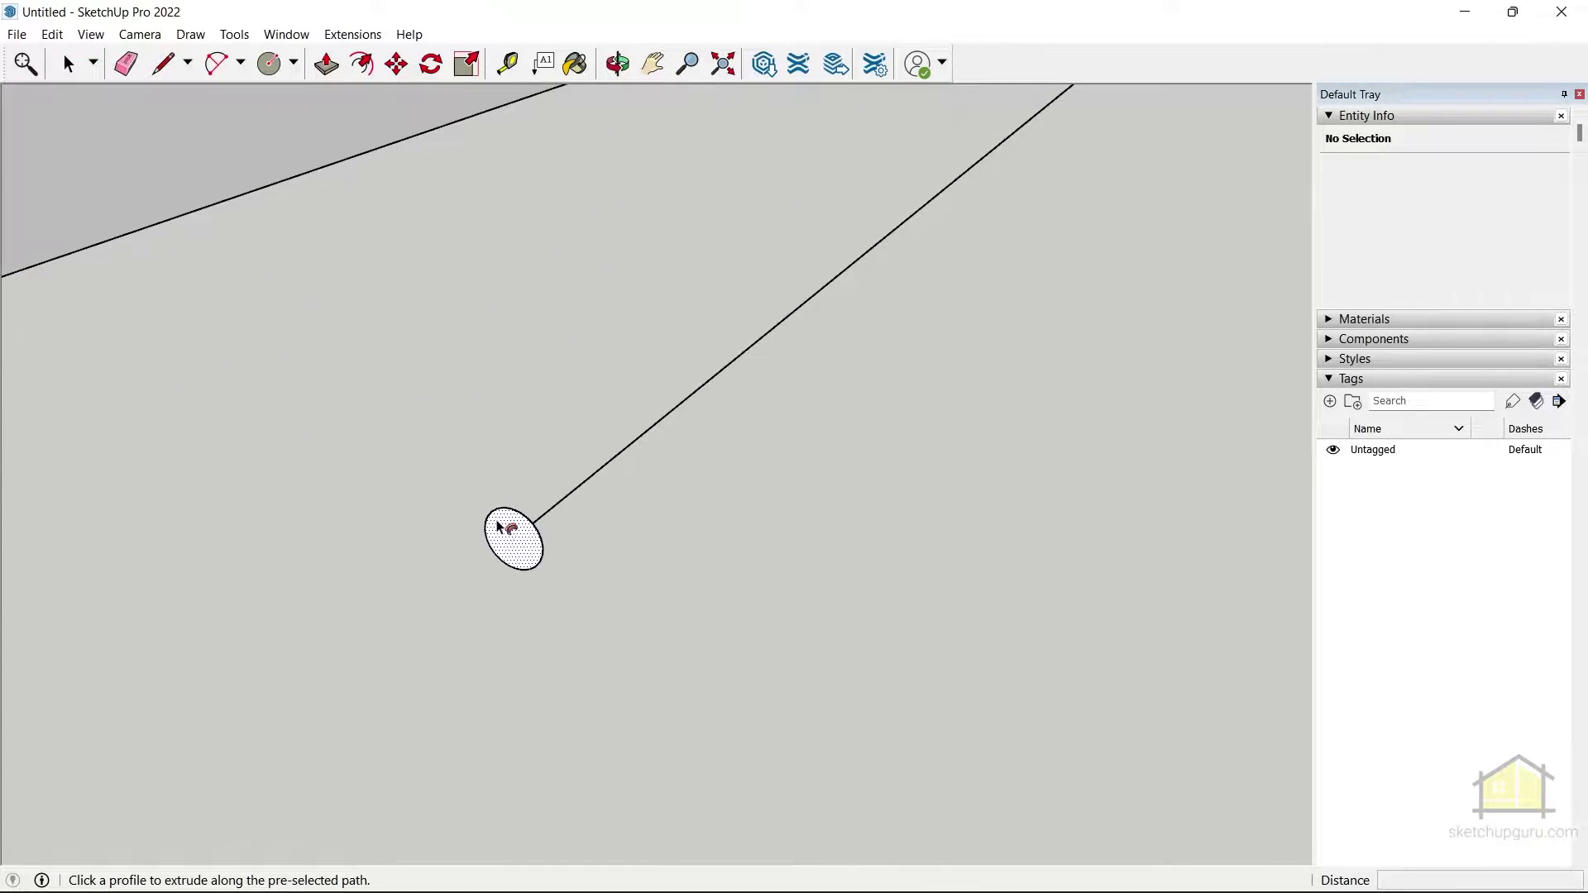
pyautogui.click(505, 528)
pyautogui.scroll(-8, 426, 610)
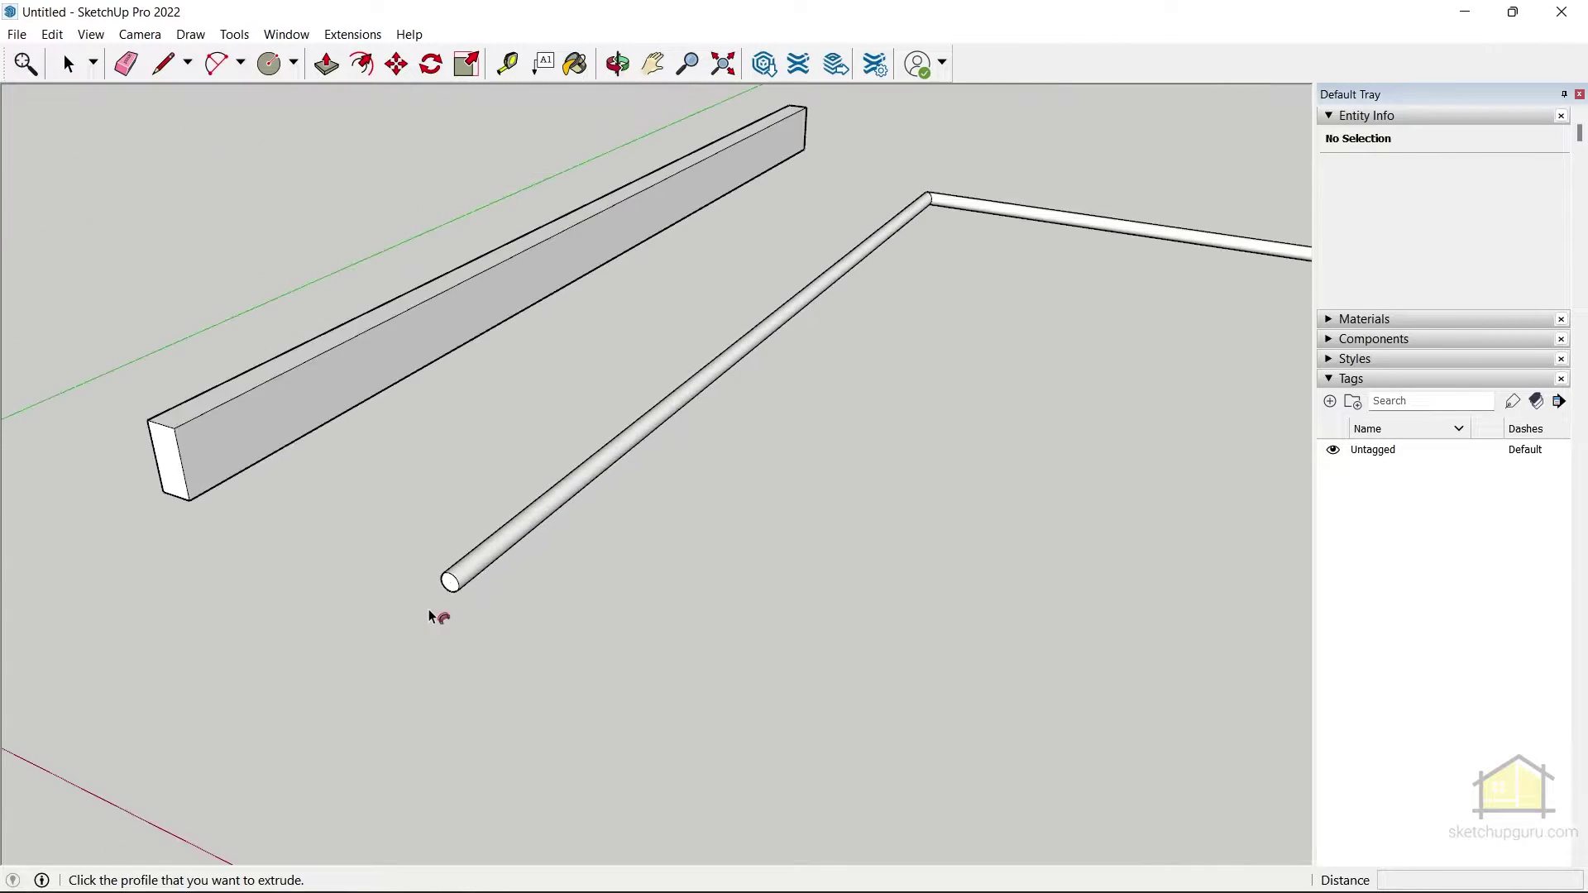
pyautogui.moveTo(537, 604); pyautogui.dragTo(732, 564, button='middle')
pyautogui.scroll(-6, 463, 549)
pyautogui.press('space')
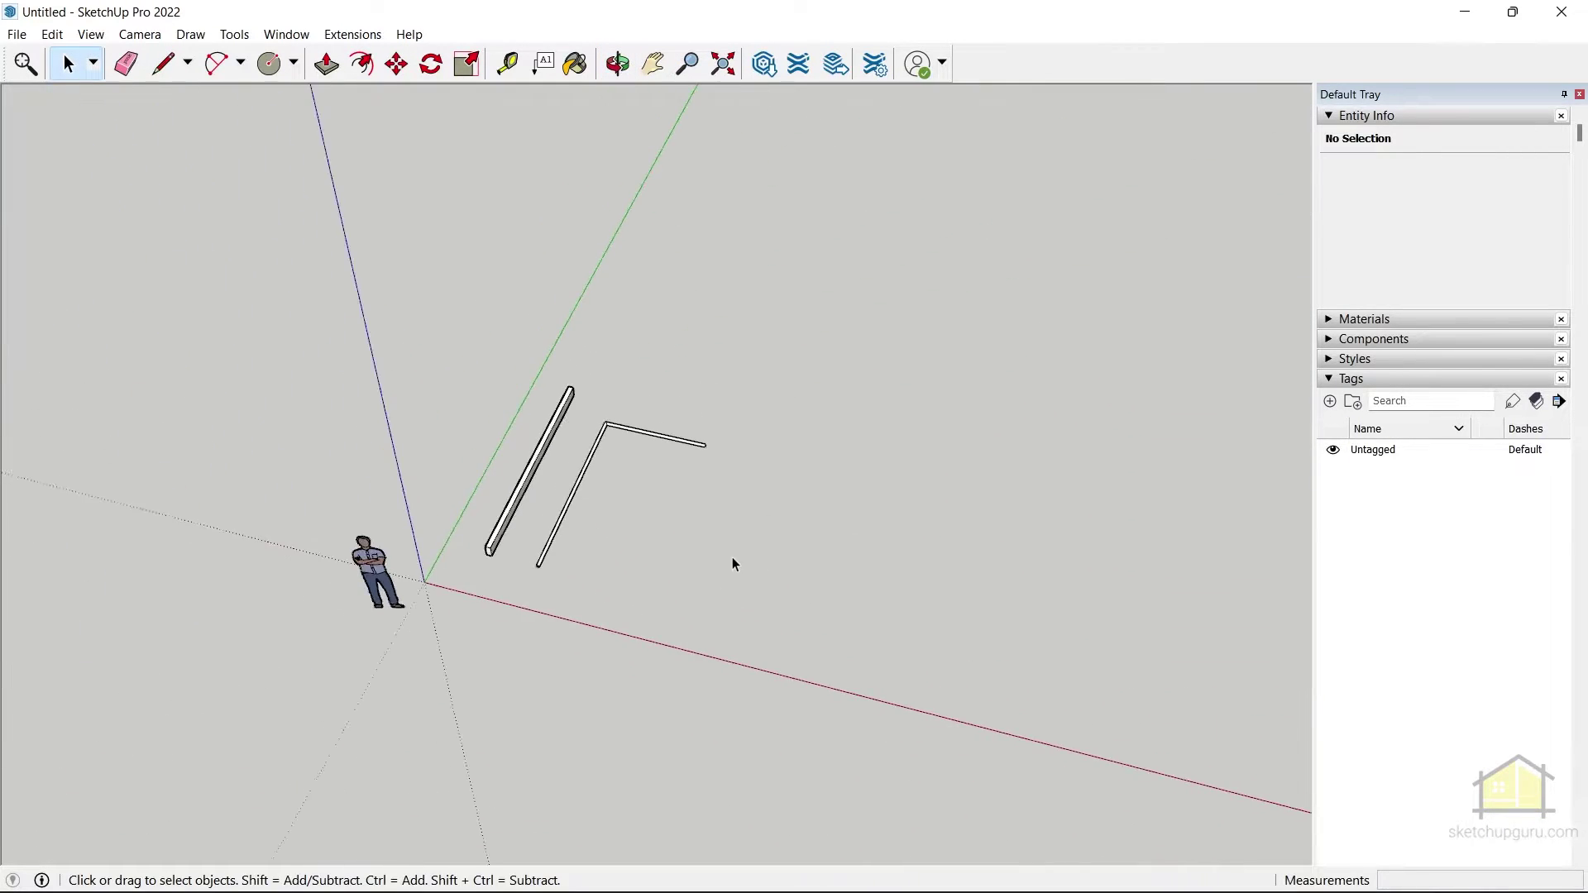
pyautogui.scroll(2, 736, 564)
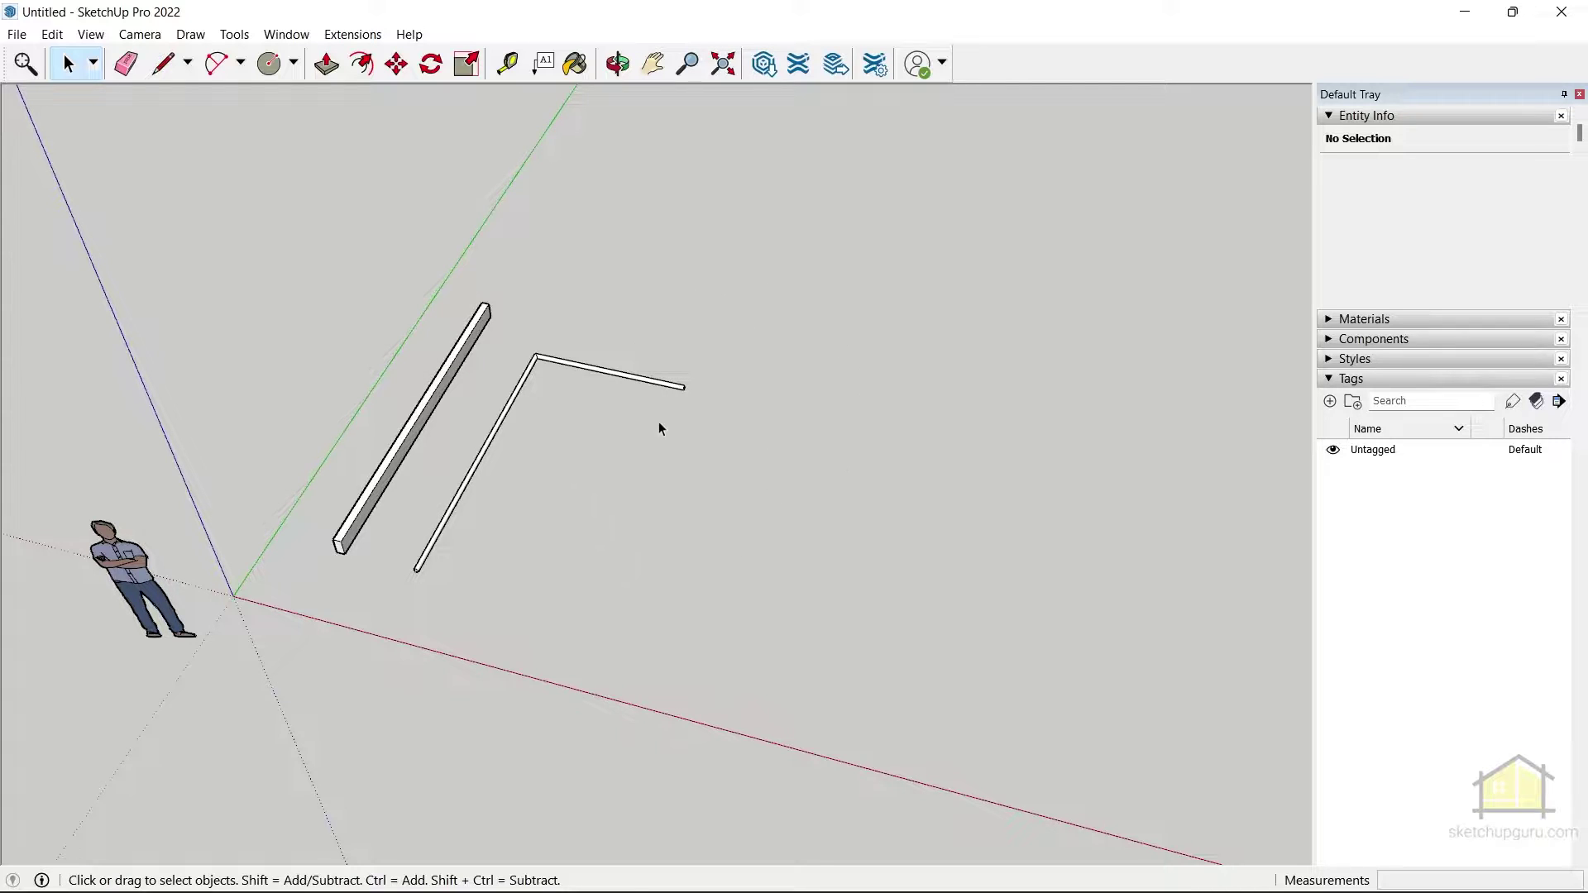
pyautogui.scroll(-2, 745, 463)
pyautogui.scroll(3, 794, 521)
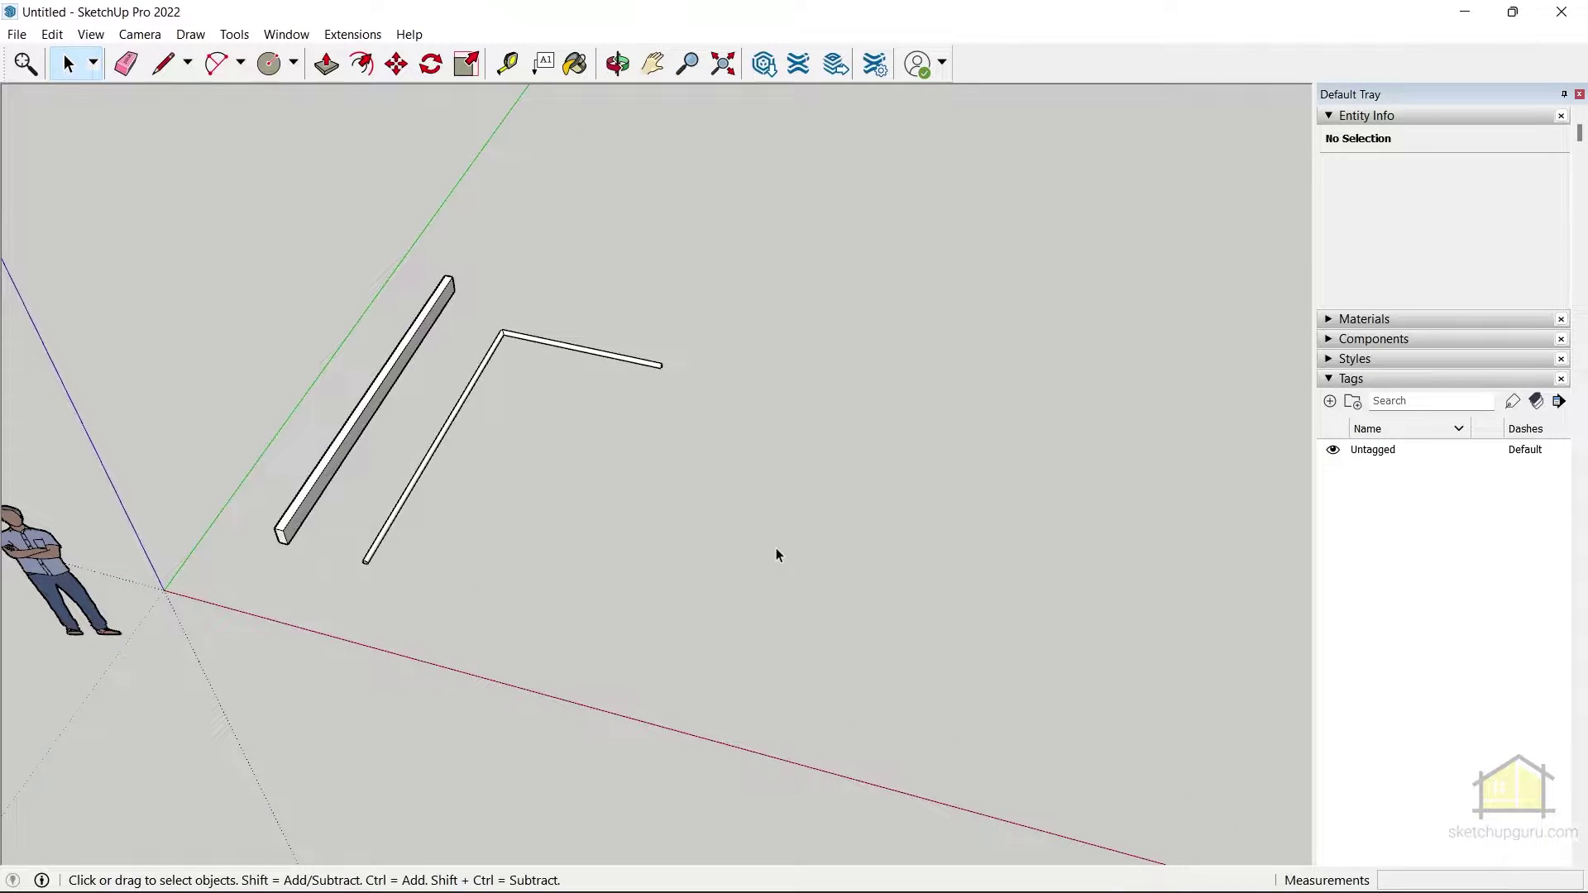
# Step: Draw a flat rectangle about 8' 8" by 13' 7" on the ground beside the L-shaped pipe
pyautogui.scroll(-1, 662, 562)
pyautogui.press('c')
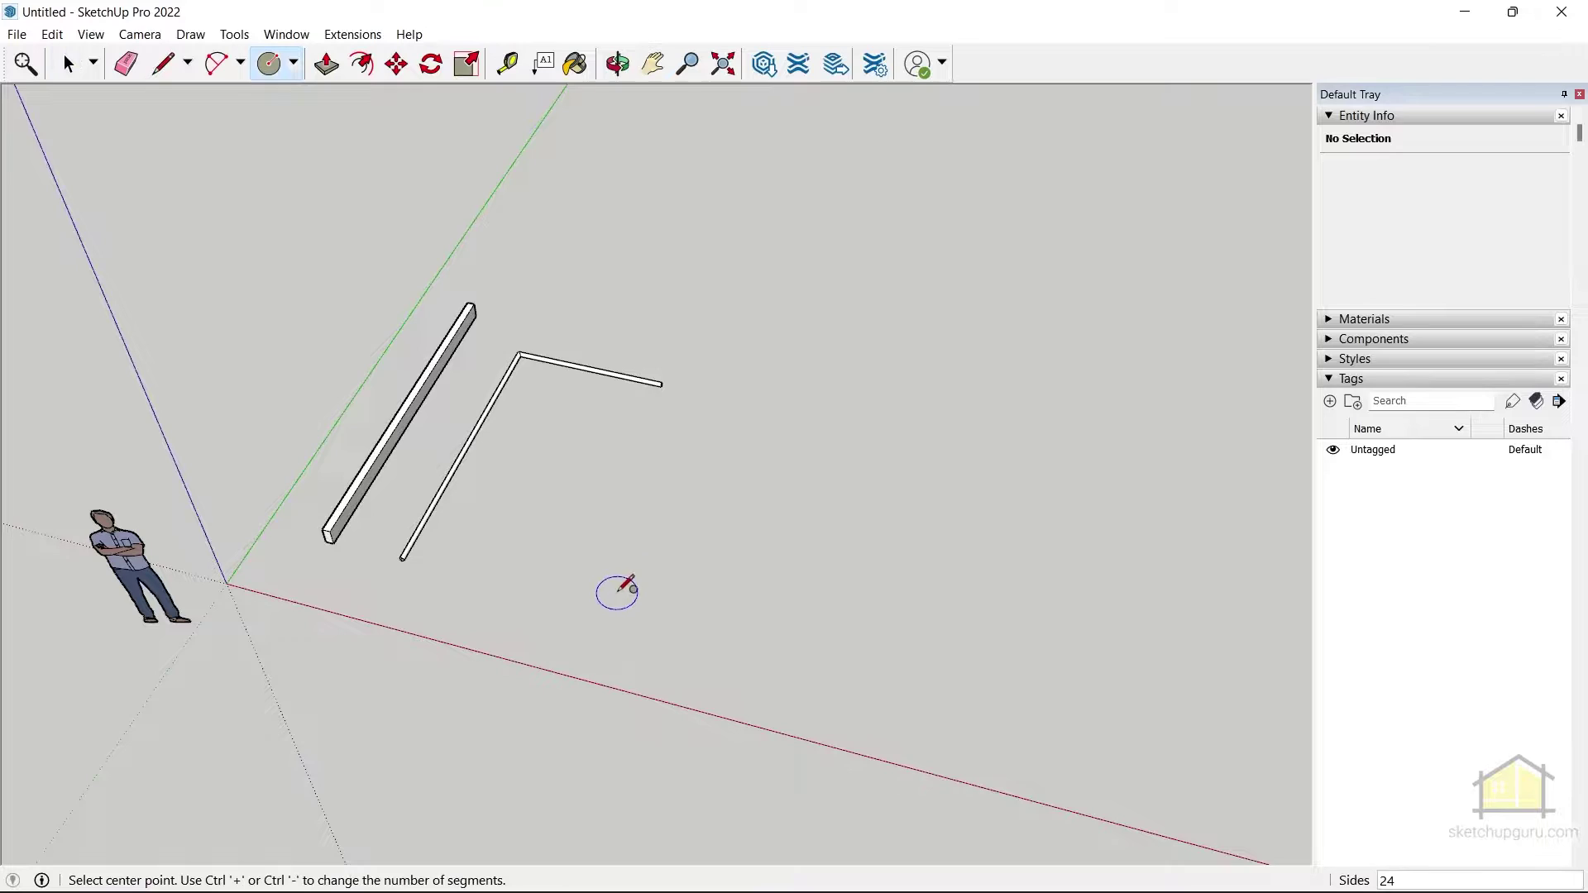
pyautogui.press('r')
pyautogui.click(631, 590)
pyautogui.click(939, 381)
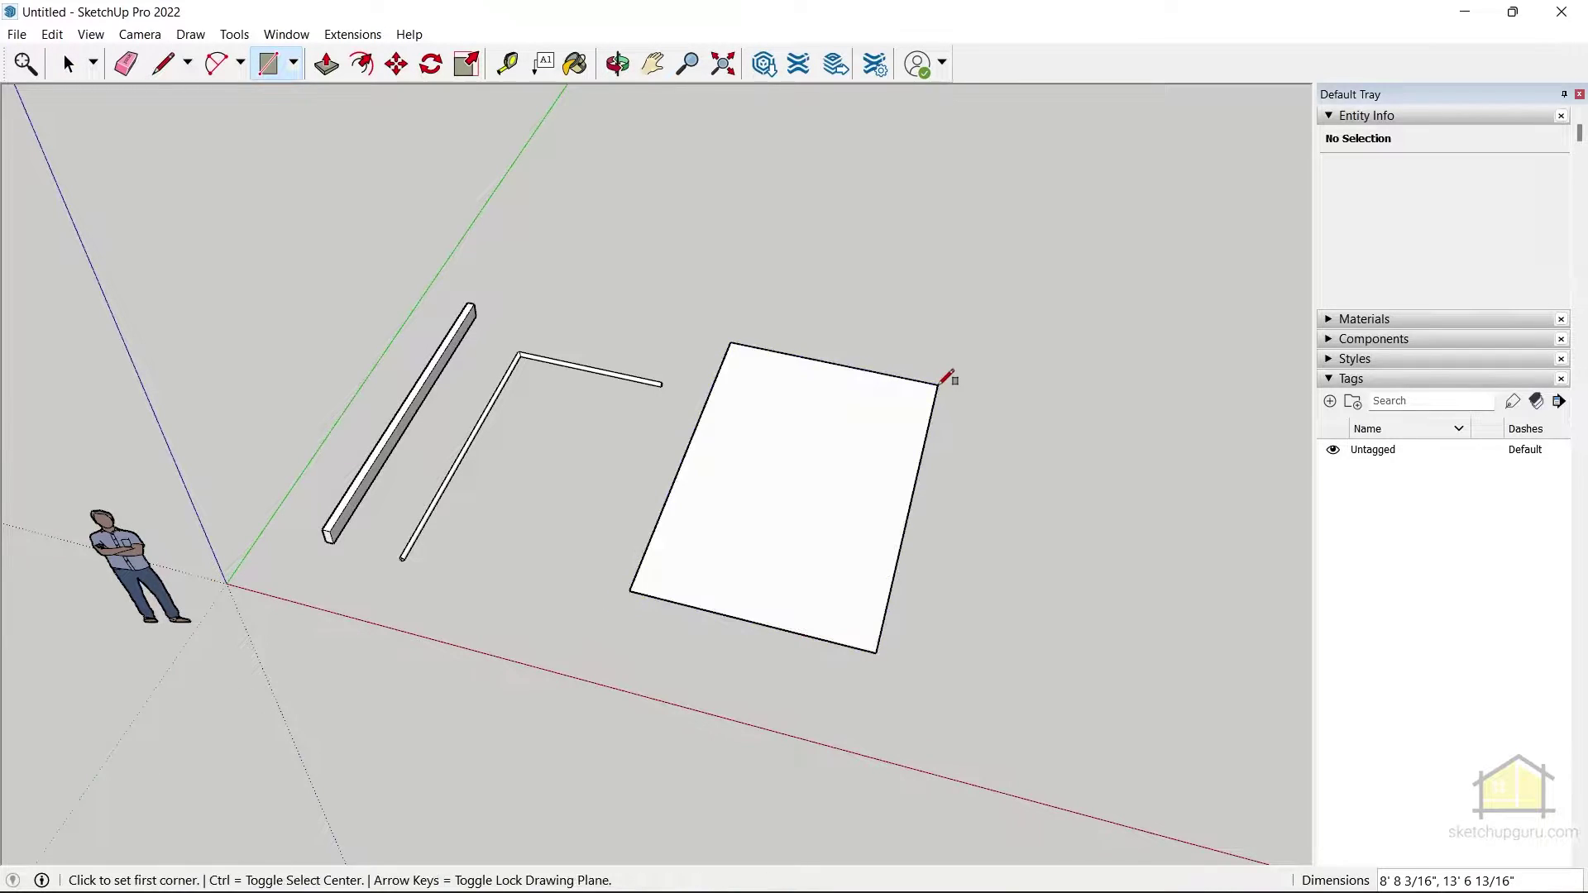
pyautogui.press('space')
pyautogui.click(738, 550)
# Step: Draw a 6" vertical line upward along the blue axis from the near edge of the large rectangle facing the pipe
pyautogui.moveTo(776, 557); pyautogui.dragTo(634, 485, button='middle')
pyautogui.press('l')
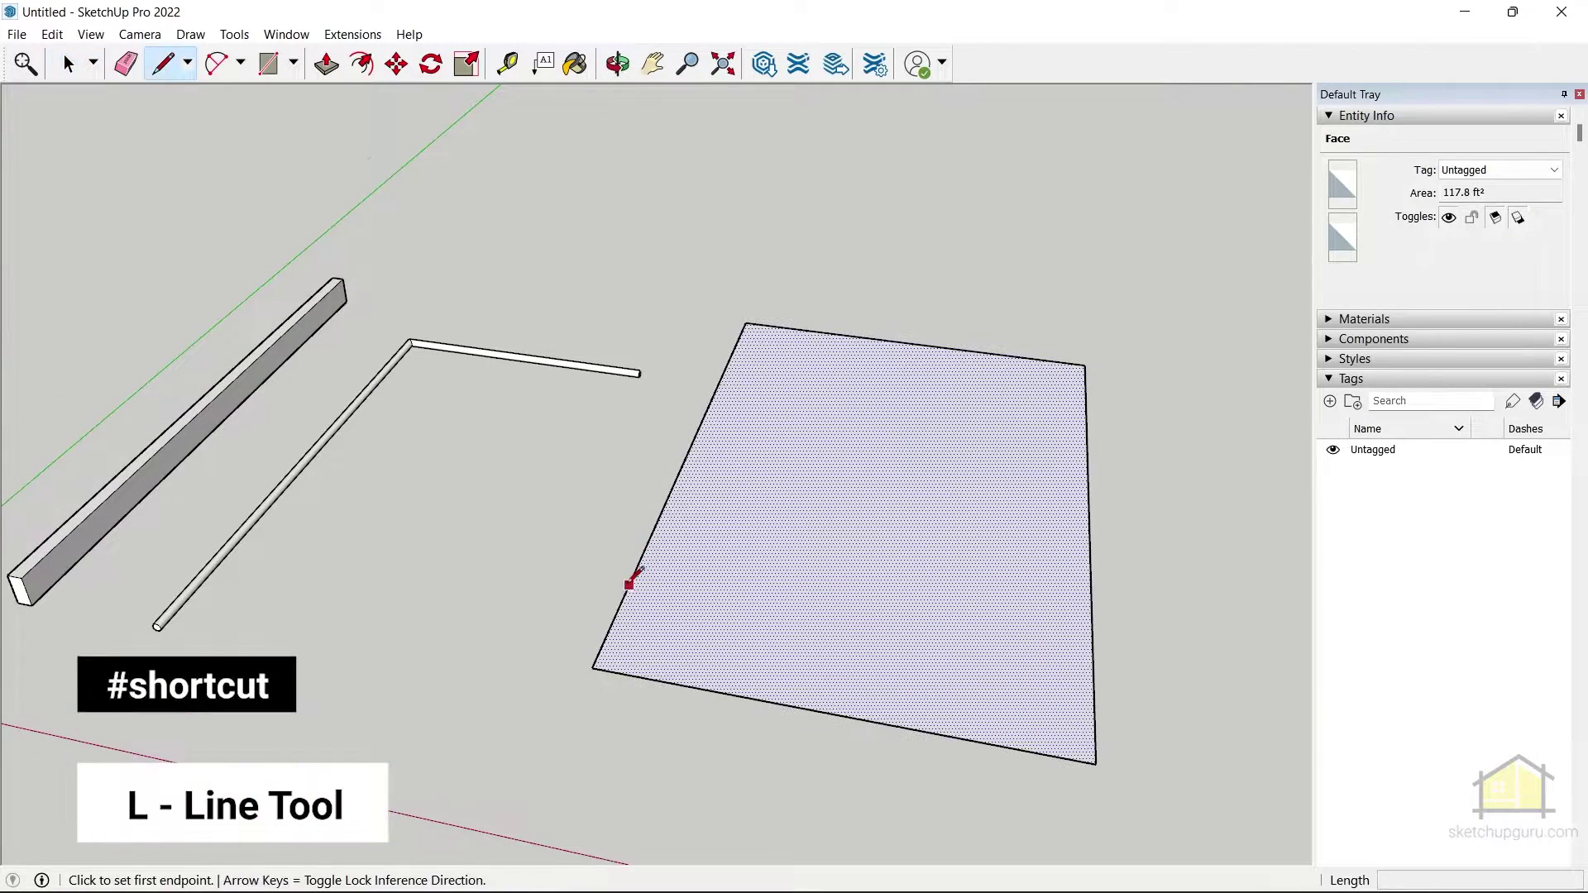
pyautogui.scroll(5, 630, 581)
pyautogui.click(694, 552)
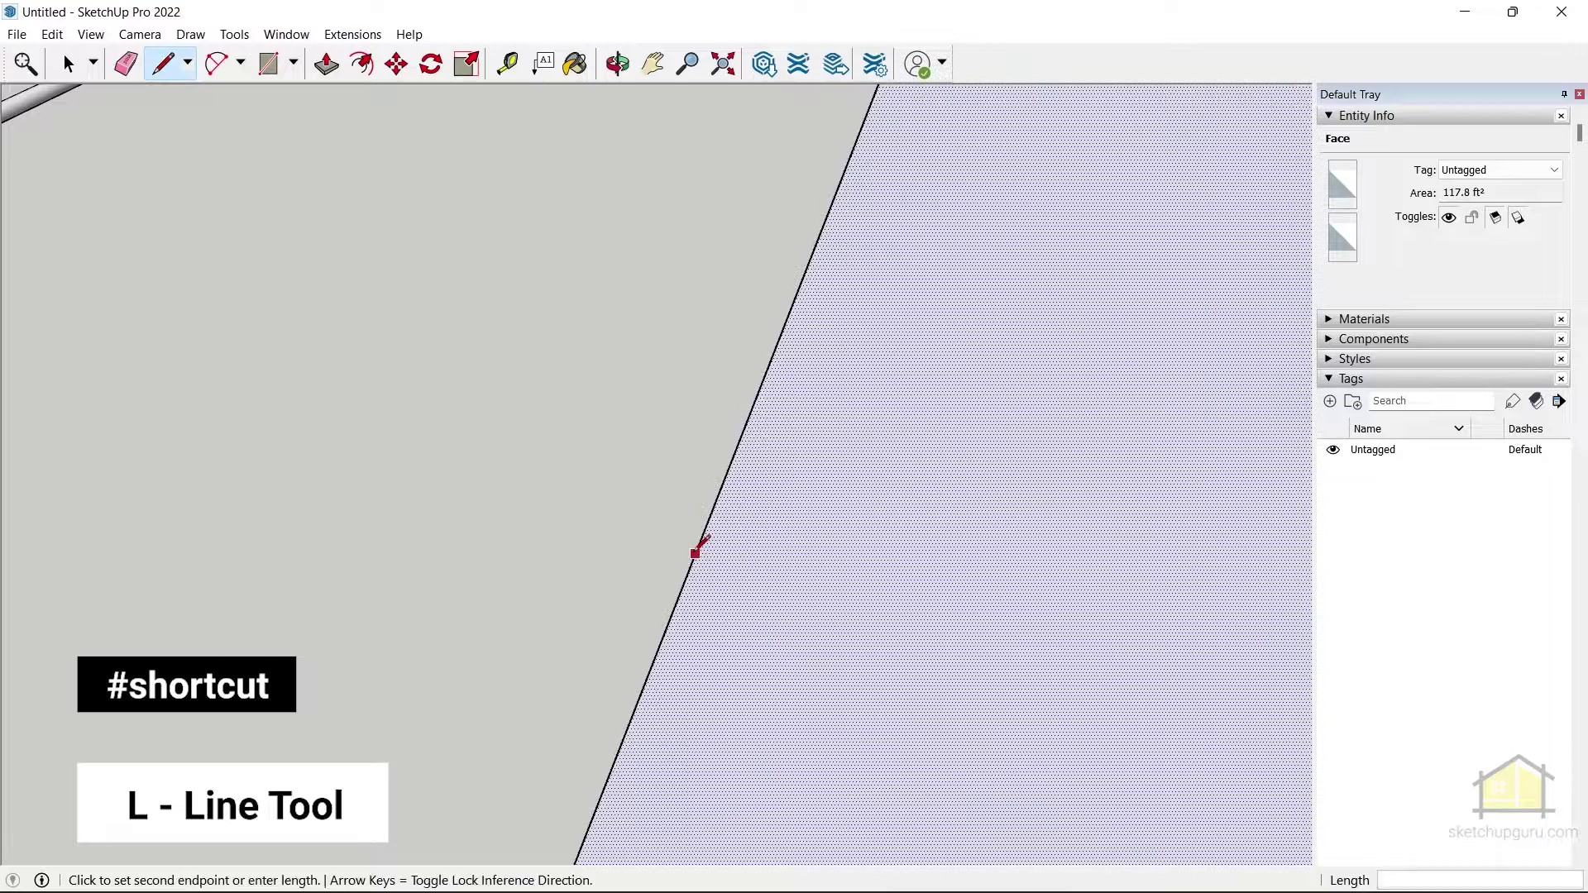
pyautogui.moveTo(660, 482); pyautogui.dragTo(585, 336, button='middle')
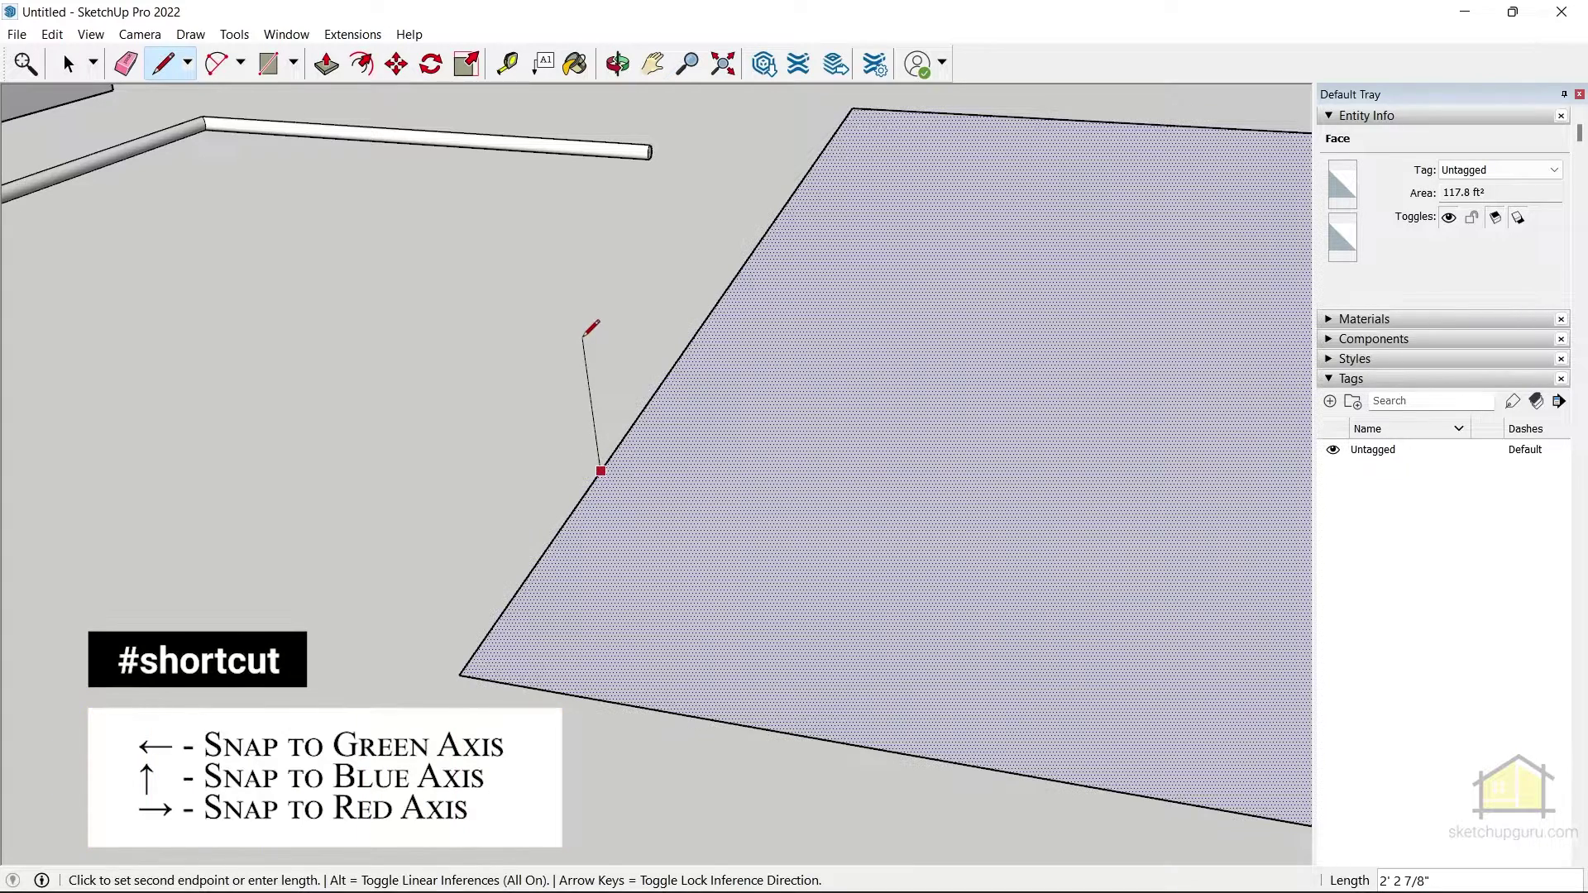
pyautogui.press('Up')
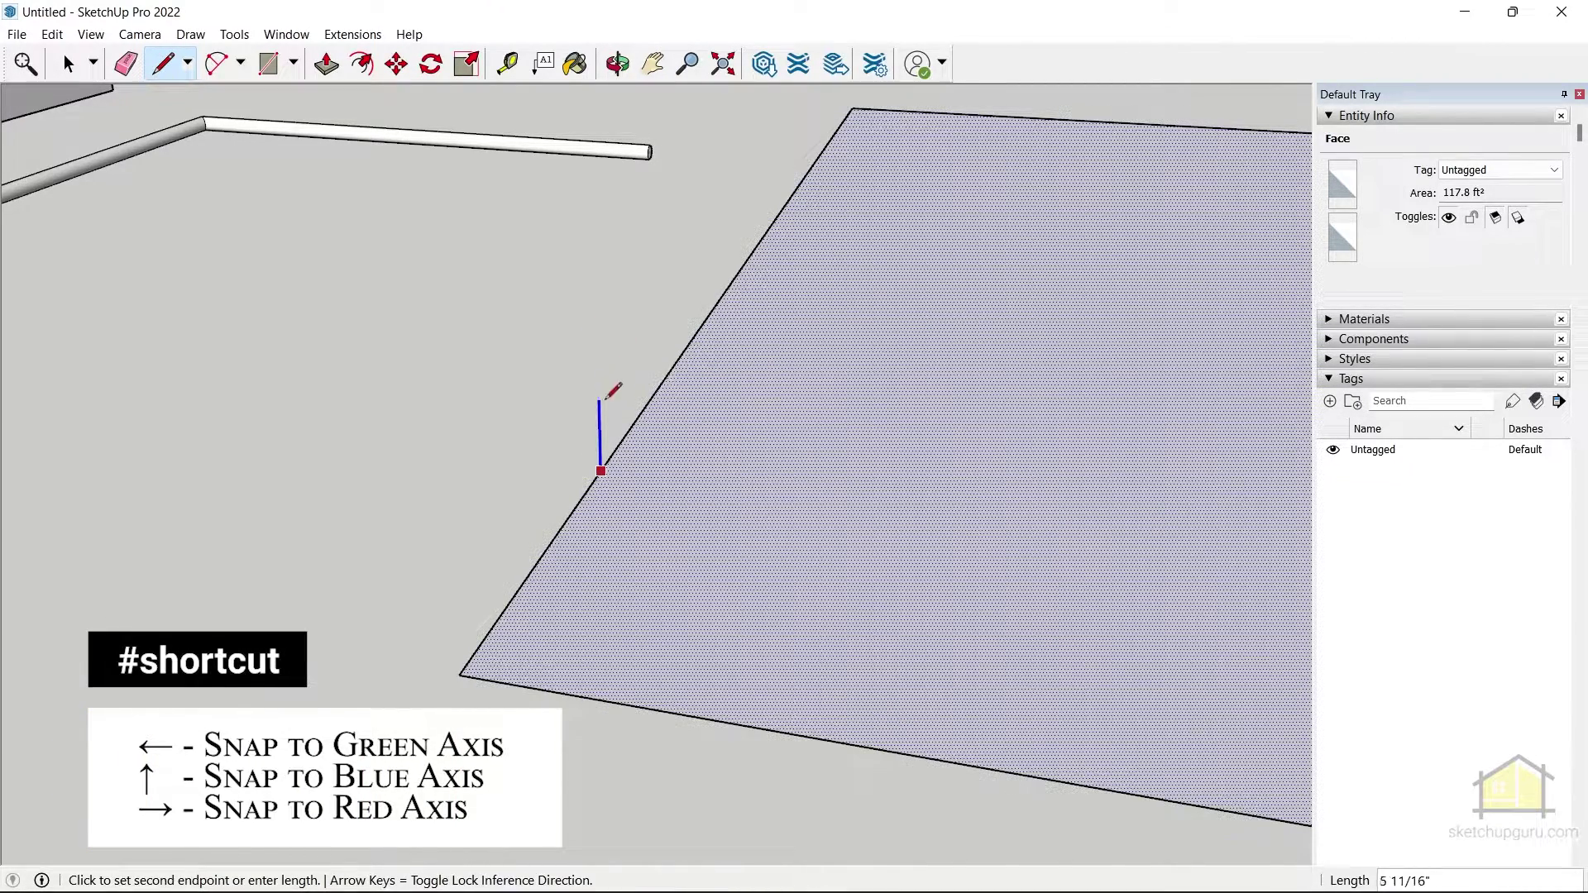
pyautogui.click(595, 273)
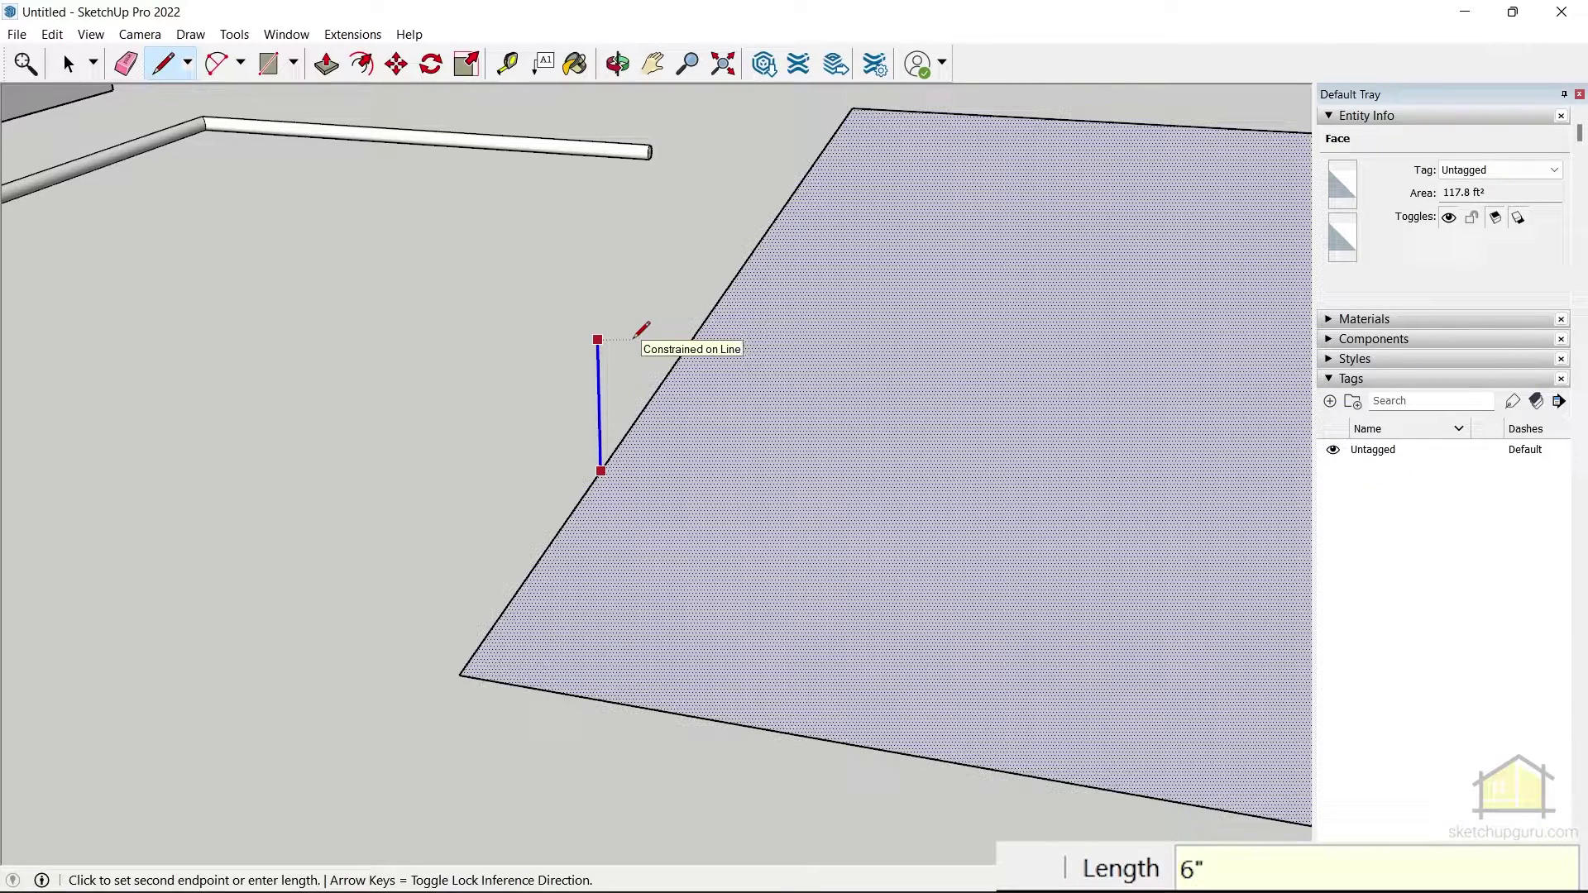
# Step: Complete the upright profile with a 2" top line along the red axis, a 6" downward line and a closing bottom line
pyautogui.scroll(5, 622, 388)
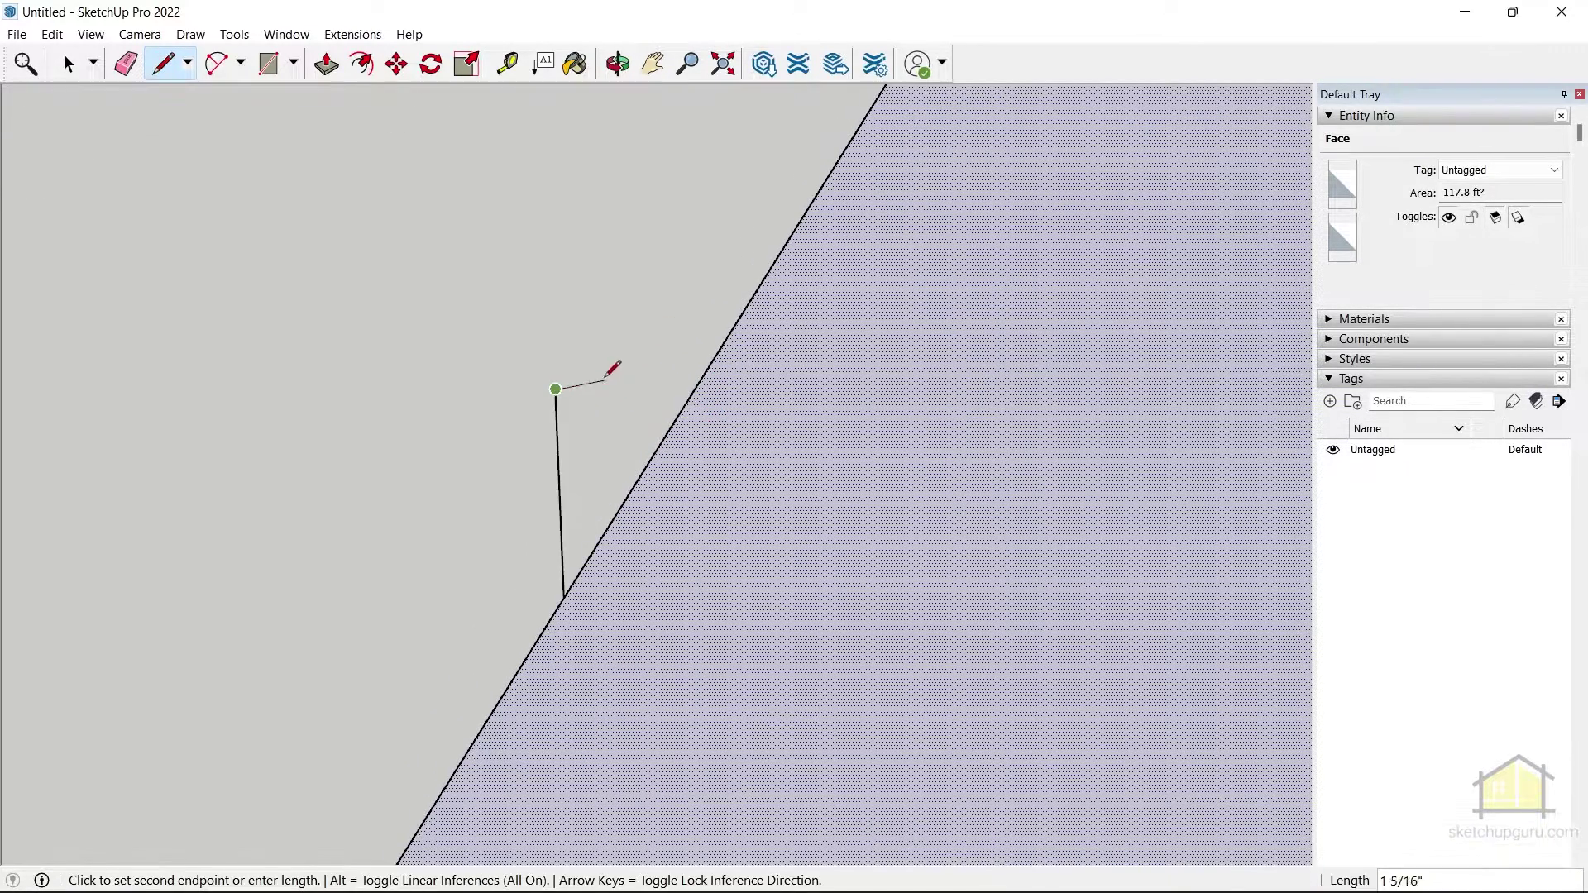
pyautogui.press('Right')
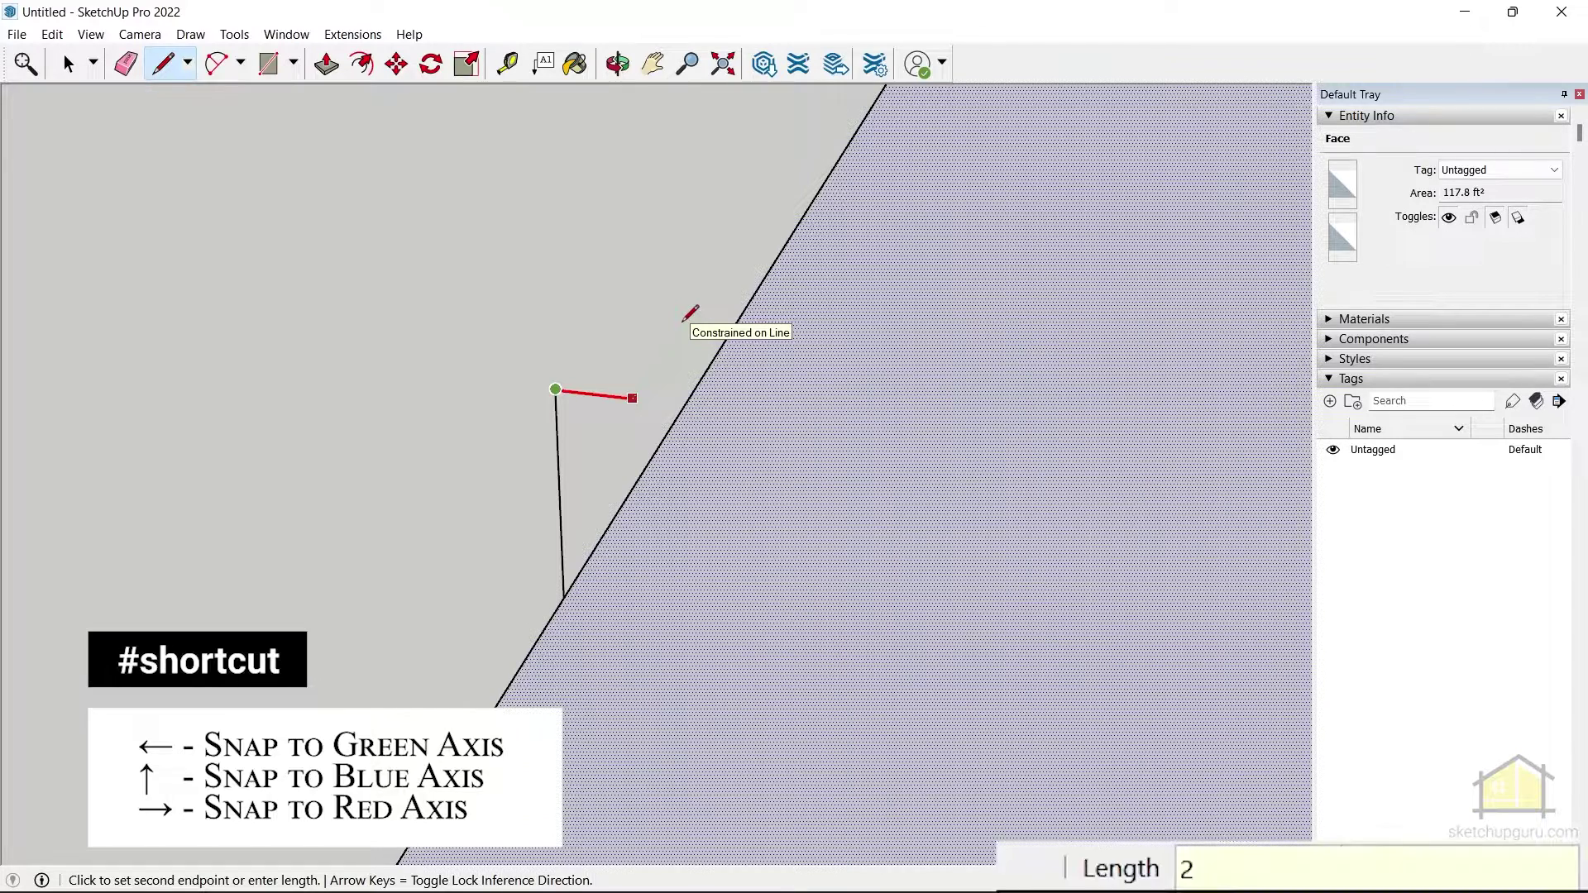
pyautogui.click(683, 320)
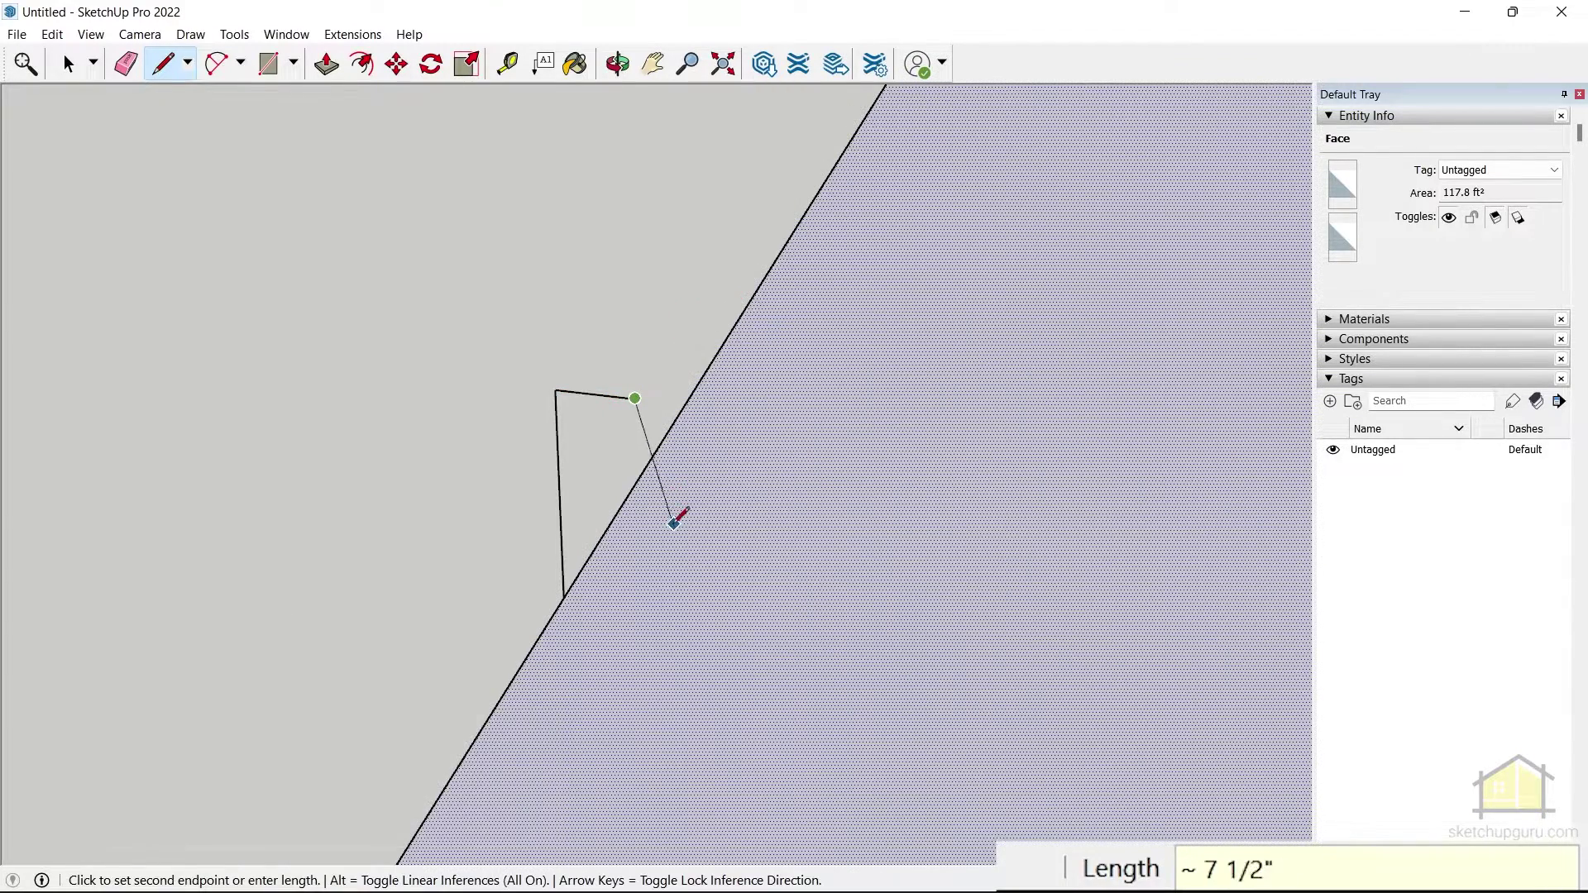
pyautogui.scroll(2, 661, 529)
pyautogui.click(552, 599)
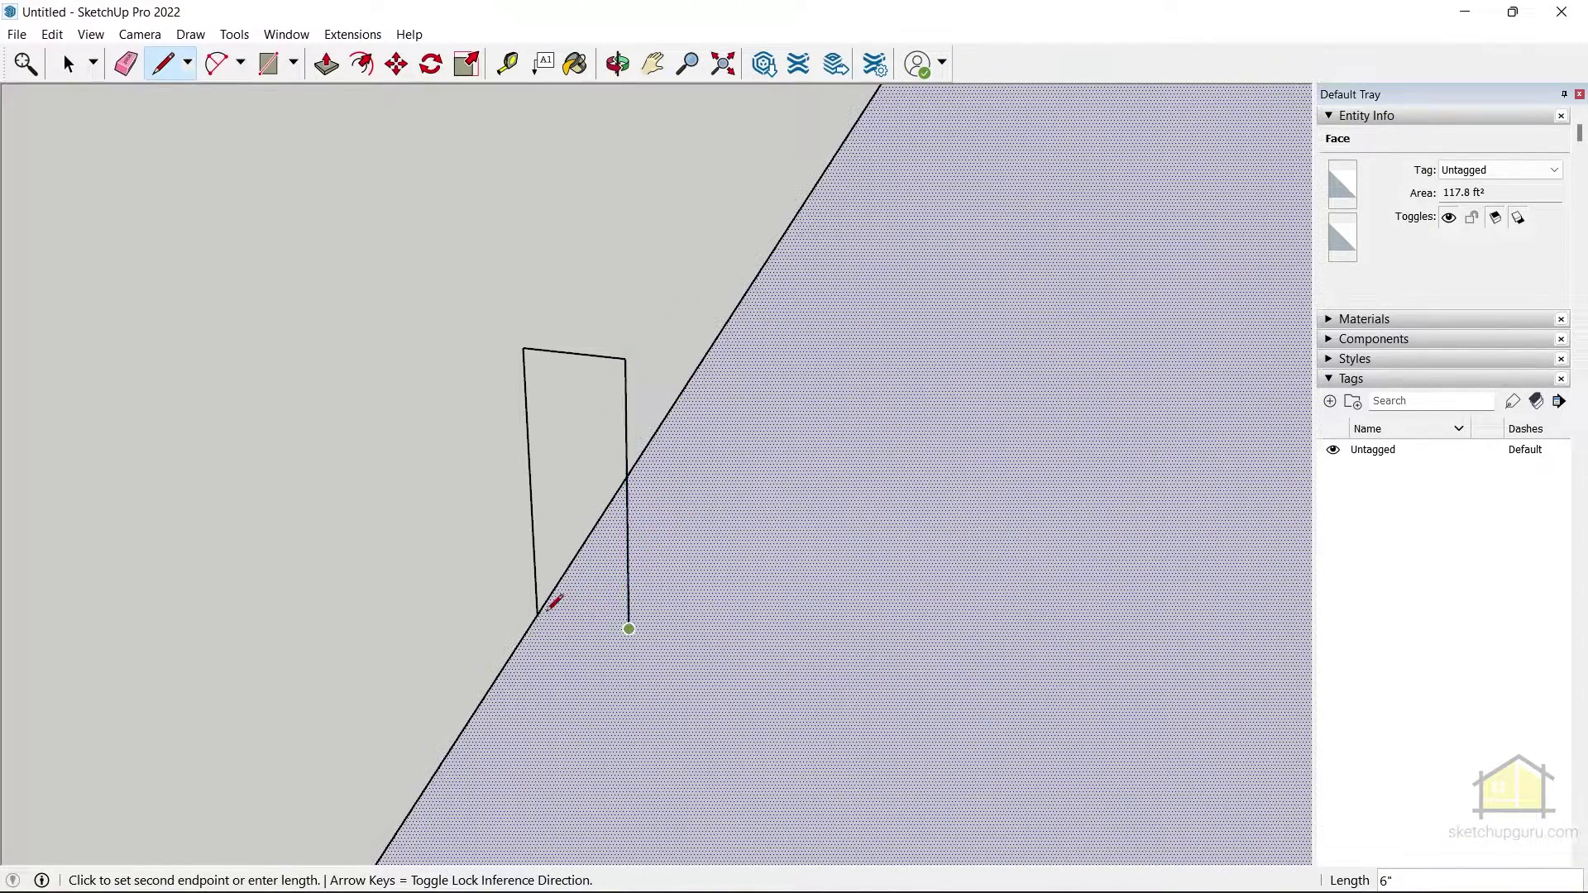
pyautogui.click(538, 613)
pyautogui.press('space')
pyautogui.click(584, 505)
pyautogui.scroll(2, 576, 416)
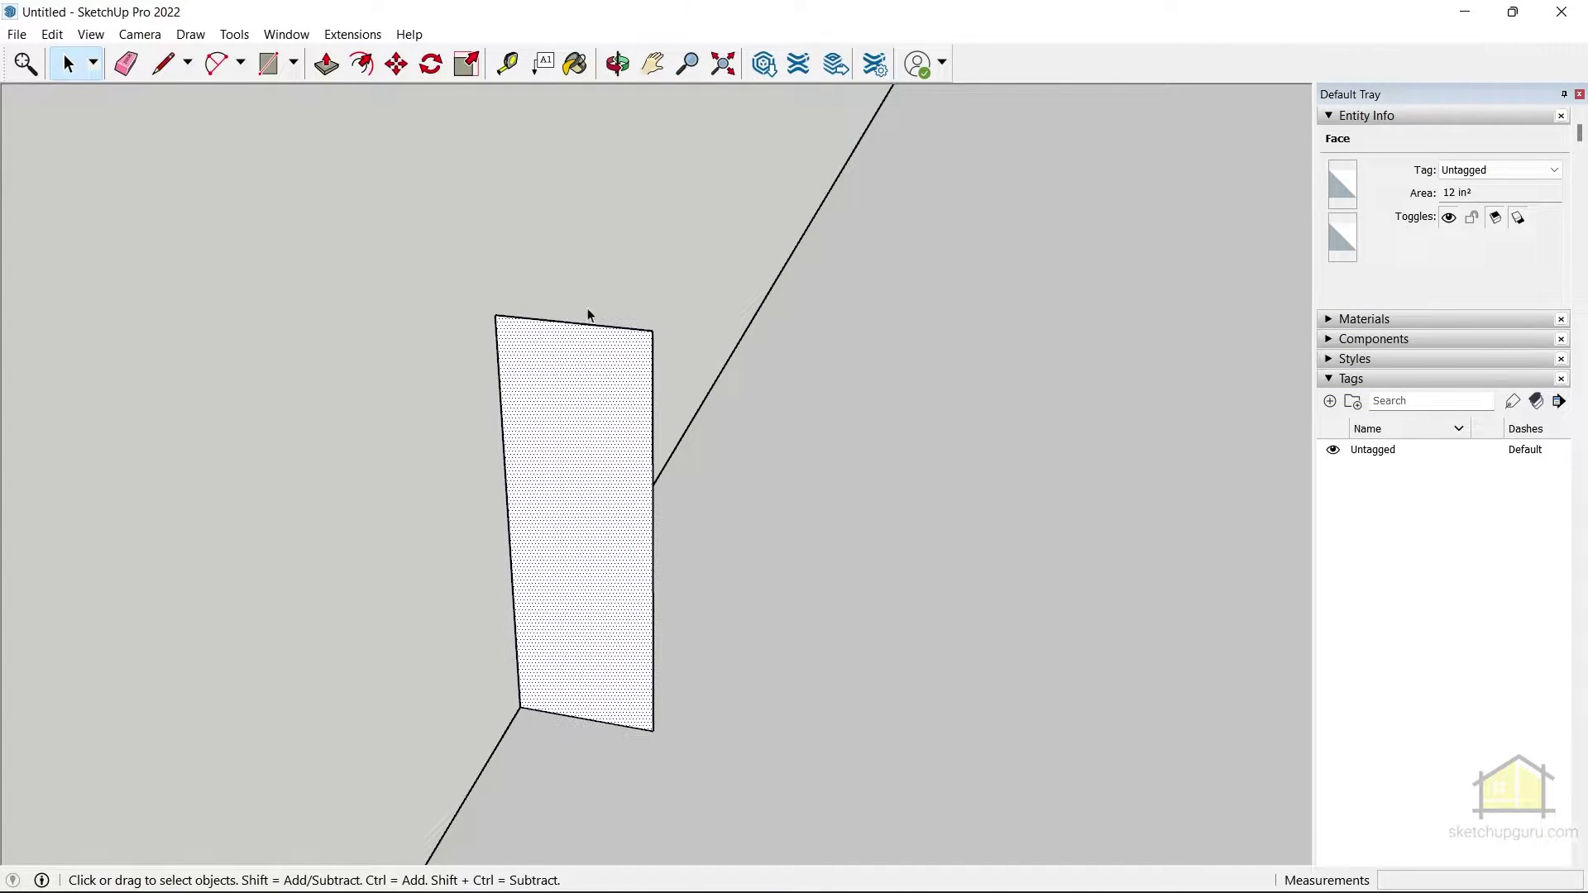
# Step: Draw an arc with a 1" radius across the profile's upper inner corner, tangent to both adjoining edges
pyautogui.click(216, 63)
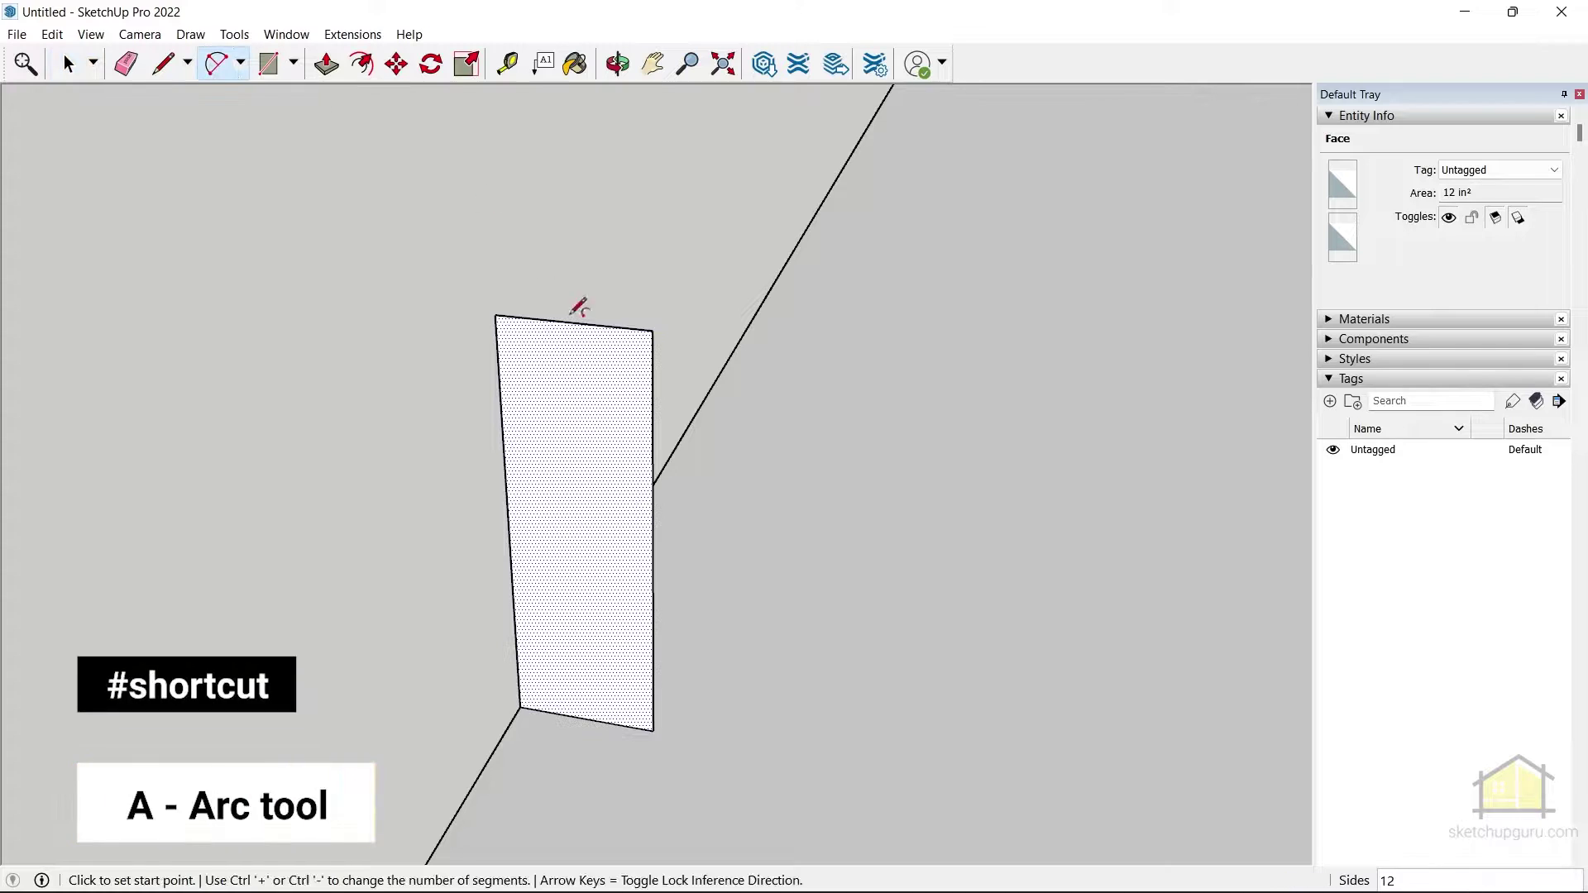
pyautogui.click(573, 322)
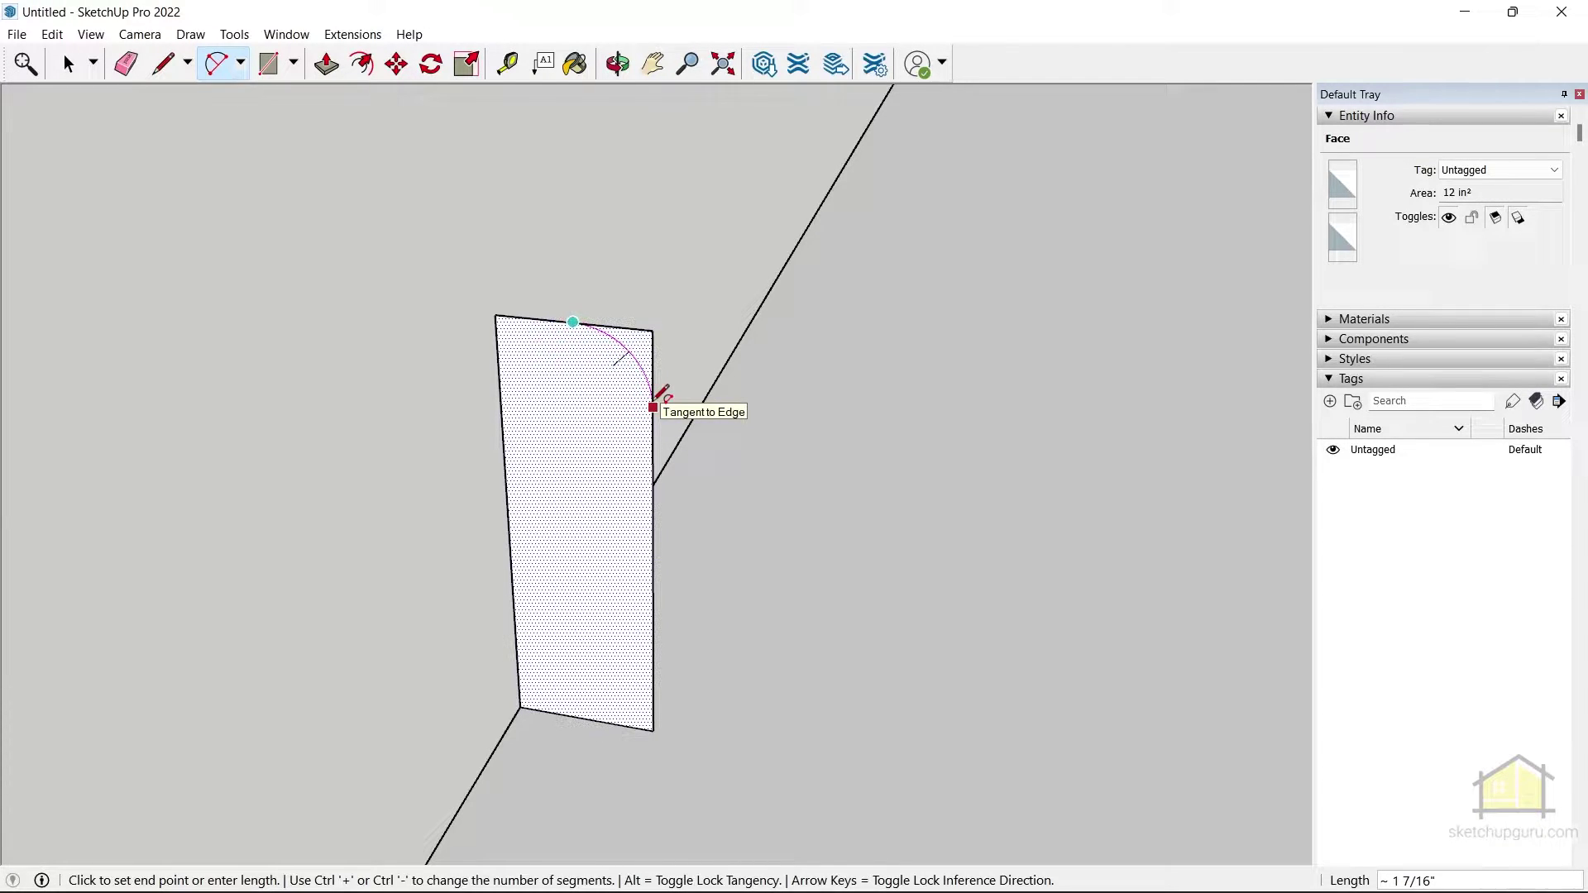
pyautogui.click(653, 407)
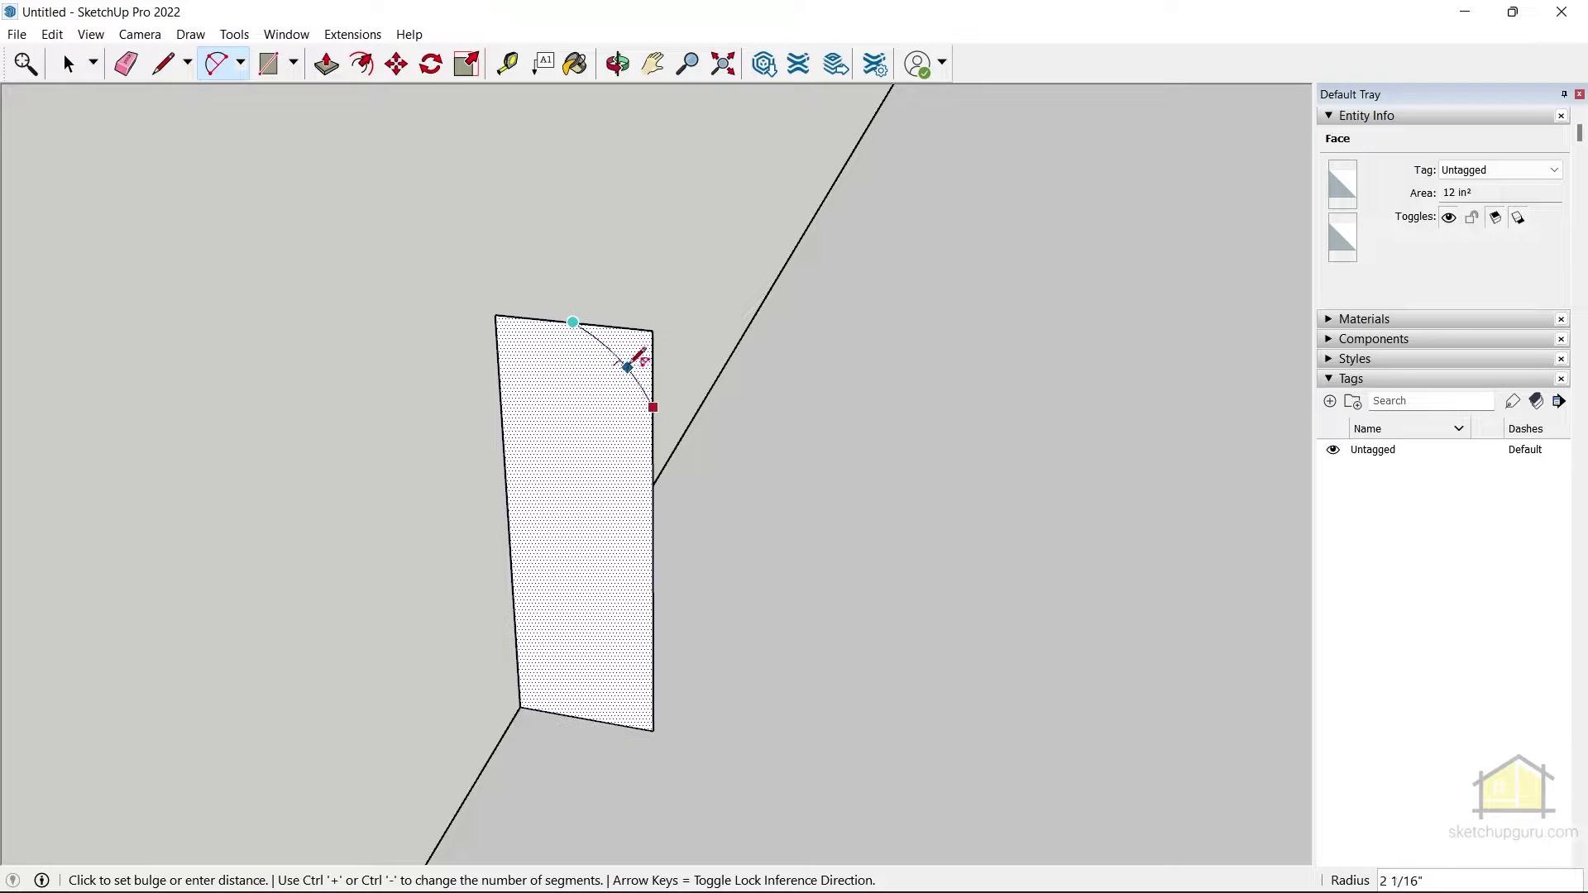
pyautogui.scroll(3, 644, 351)
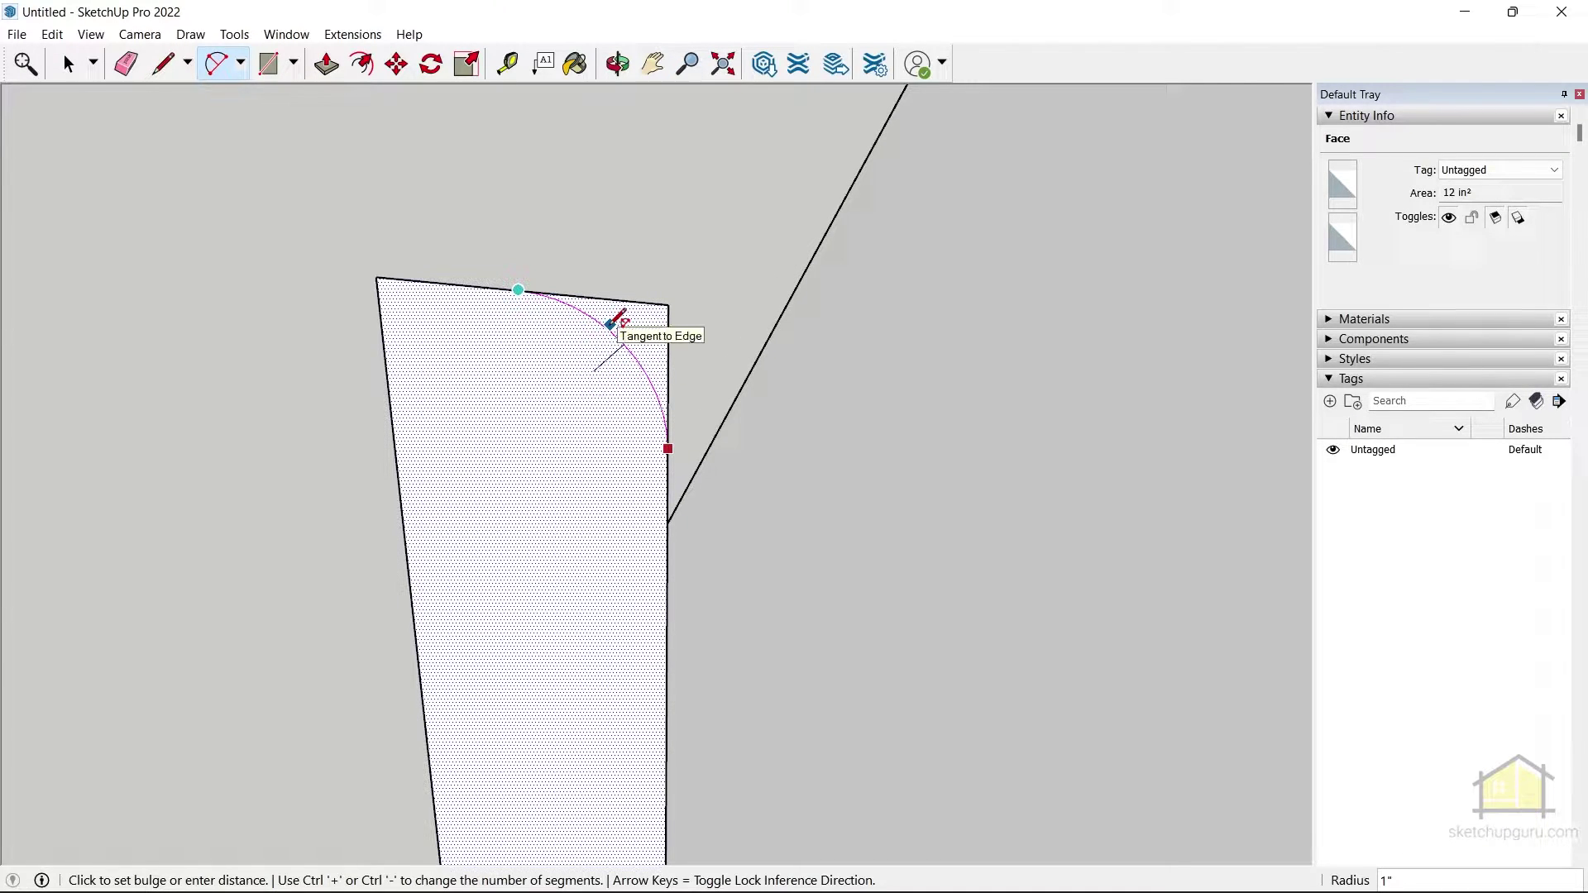
pyautogui.scroll(2, 612, 312)
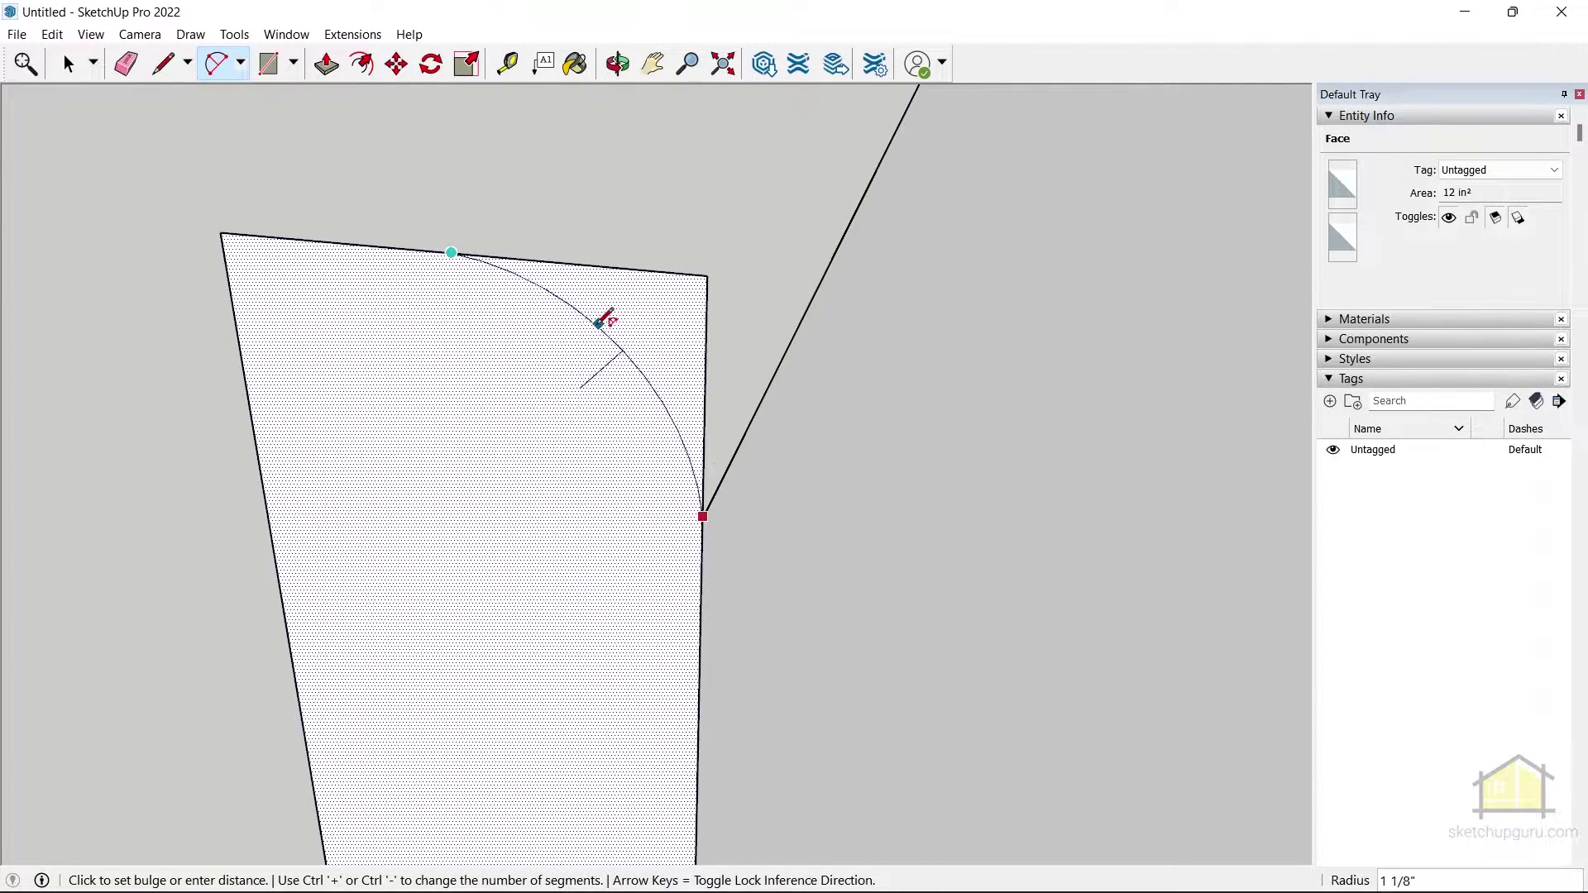
pyautogui.click(613, 309)
# Step: Erase the two corner edges outside the arc so the profile keeps only its rounded upper corner
pyautogui.moveTo(612, 309); pyautogui.dragTo(573, 362, button='middle')
pyautogui.press('e')
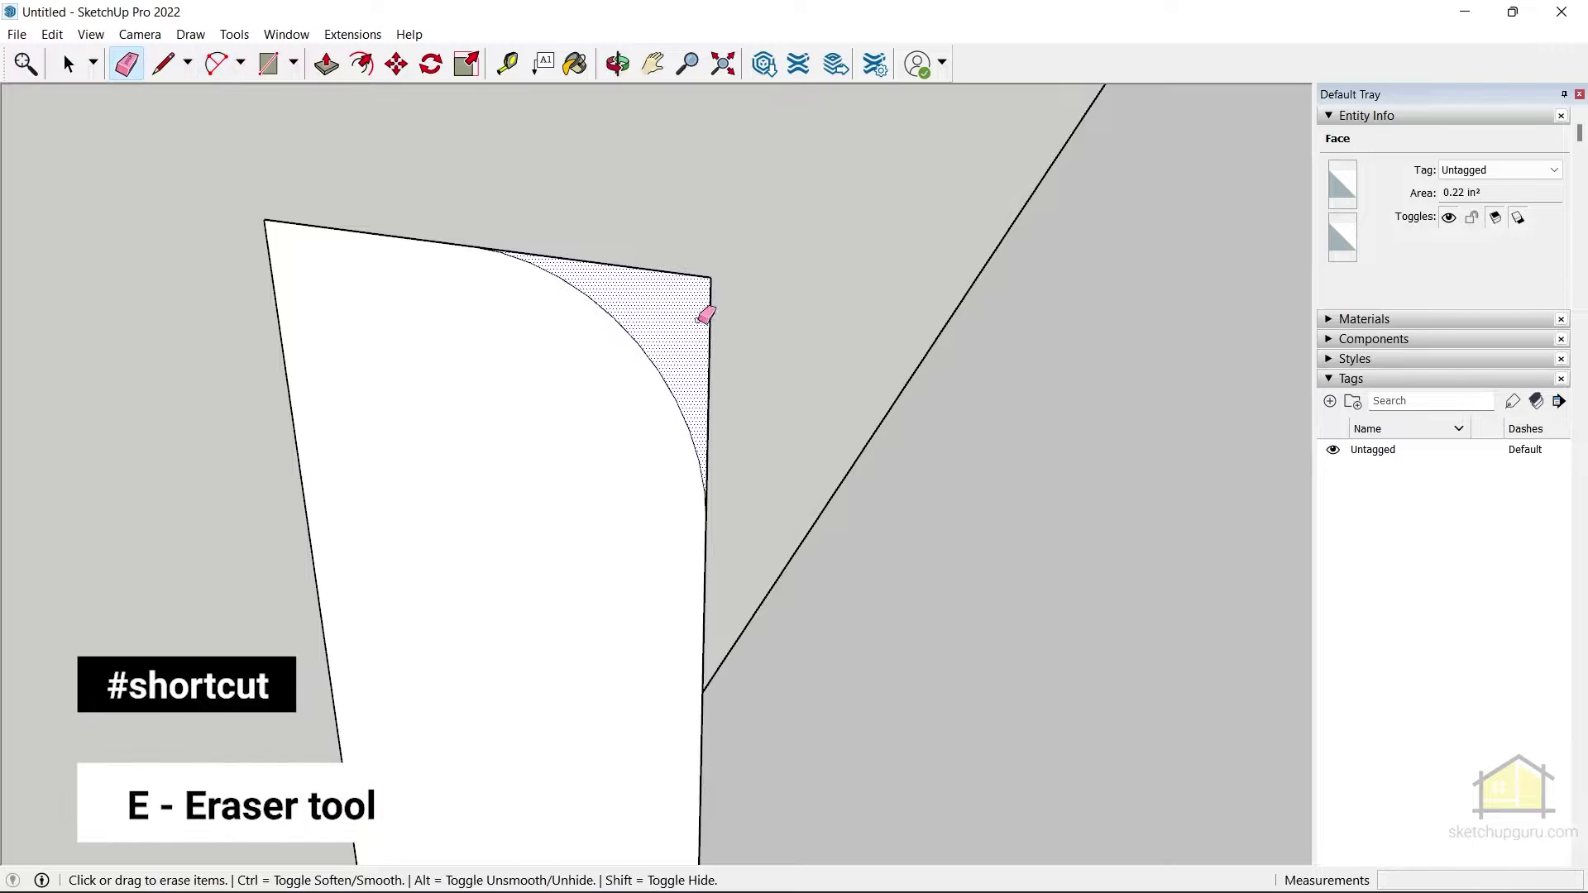
pyautogui.moveTo(718, 301); pyautogui.dragTo(663, 252)
pyautogui.press('space')
pyautogui.scroll(-5, 677, 283)
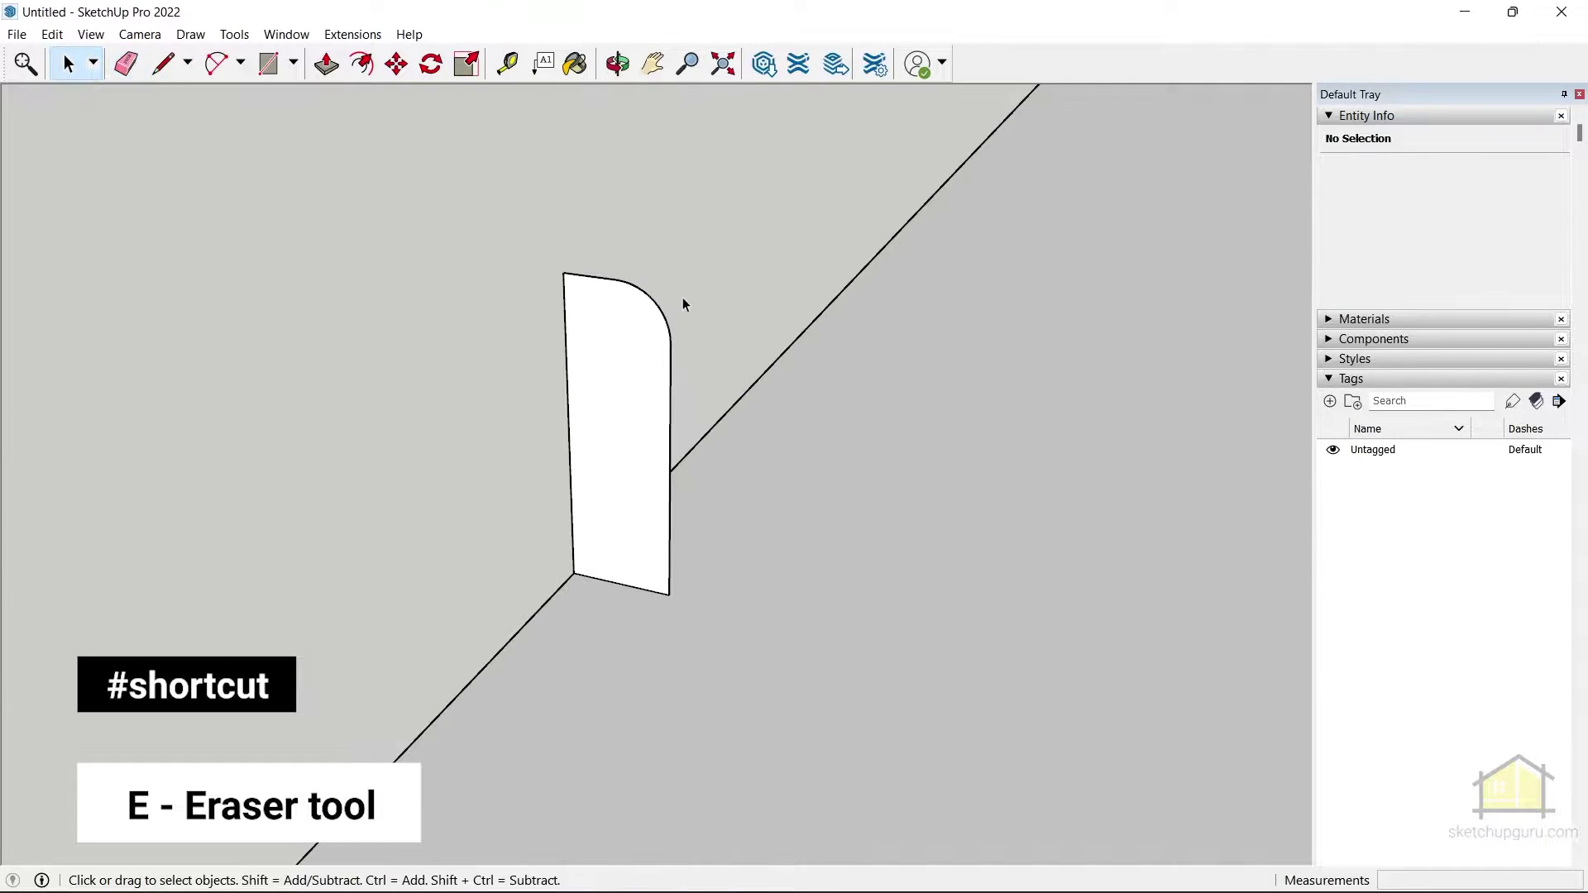
pyautogui.click(631, 420)
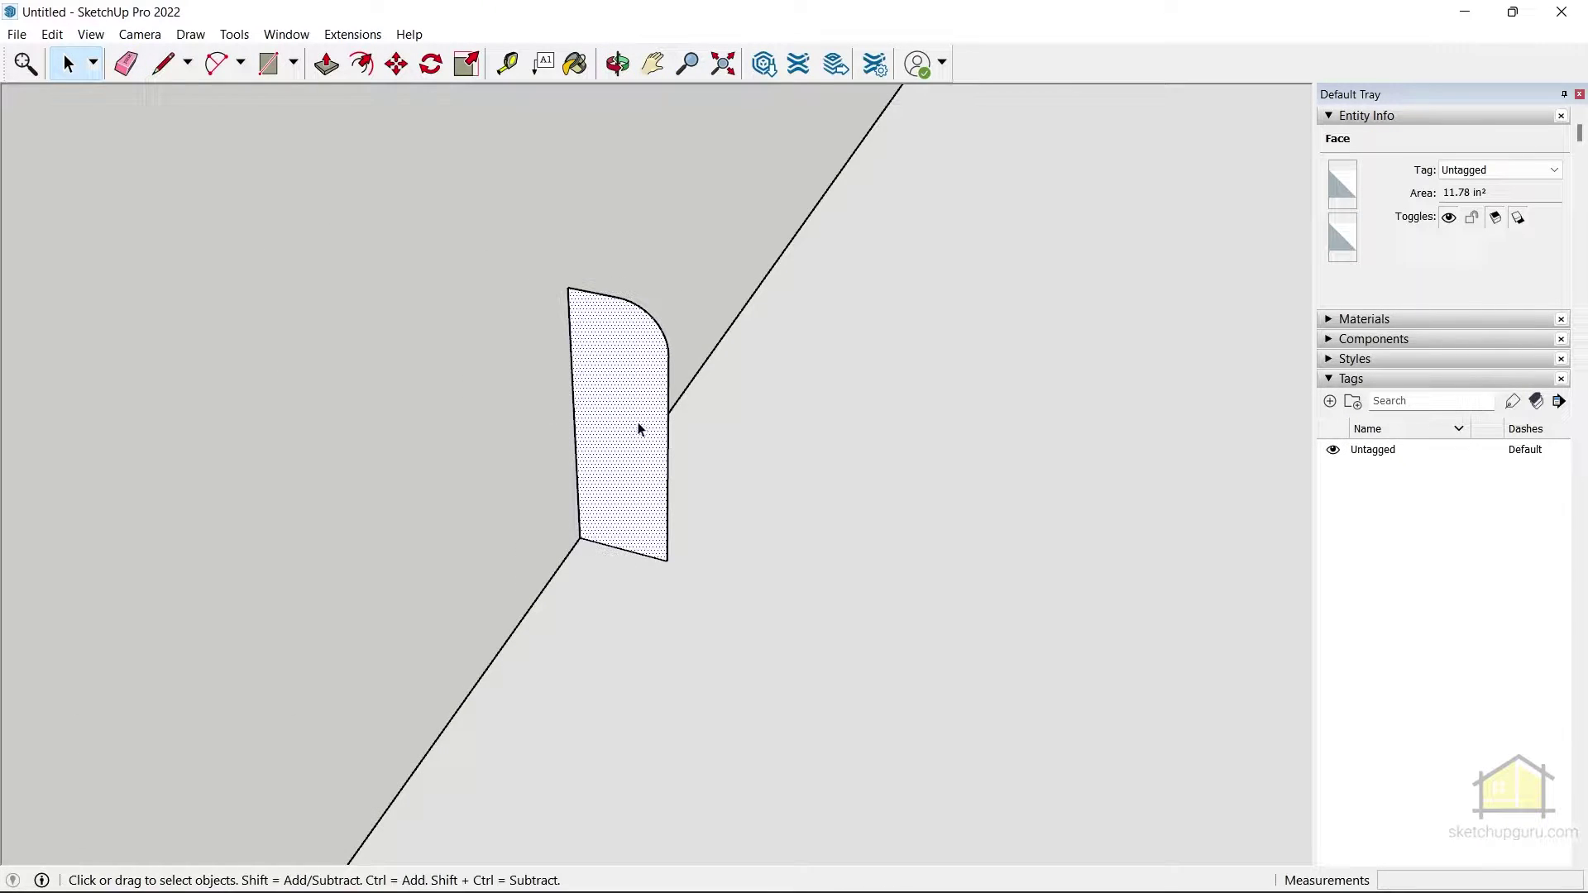
# Step: Try extruding the rounded profile around the large rectangle's perimeter with Follow Me, and undo the extrusion
pyautogui.scroll(-6, 638, 428)
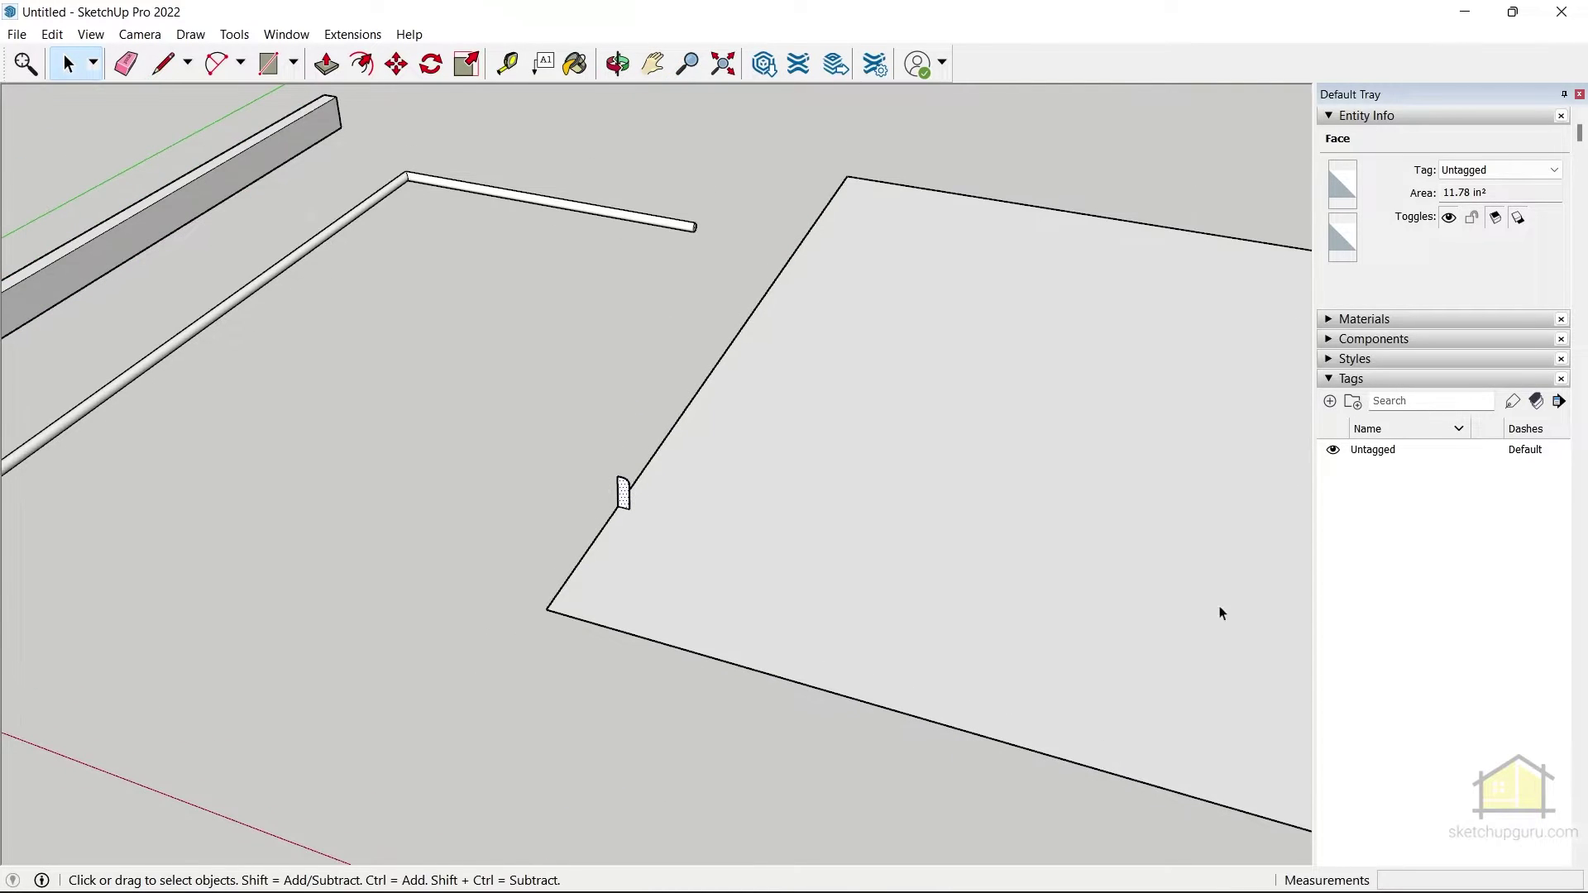
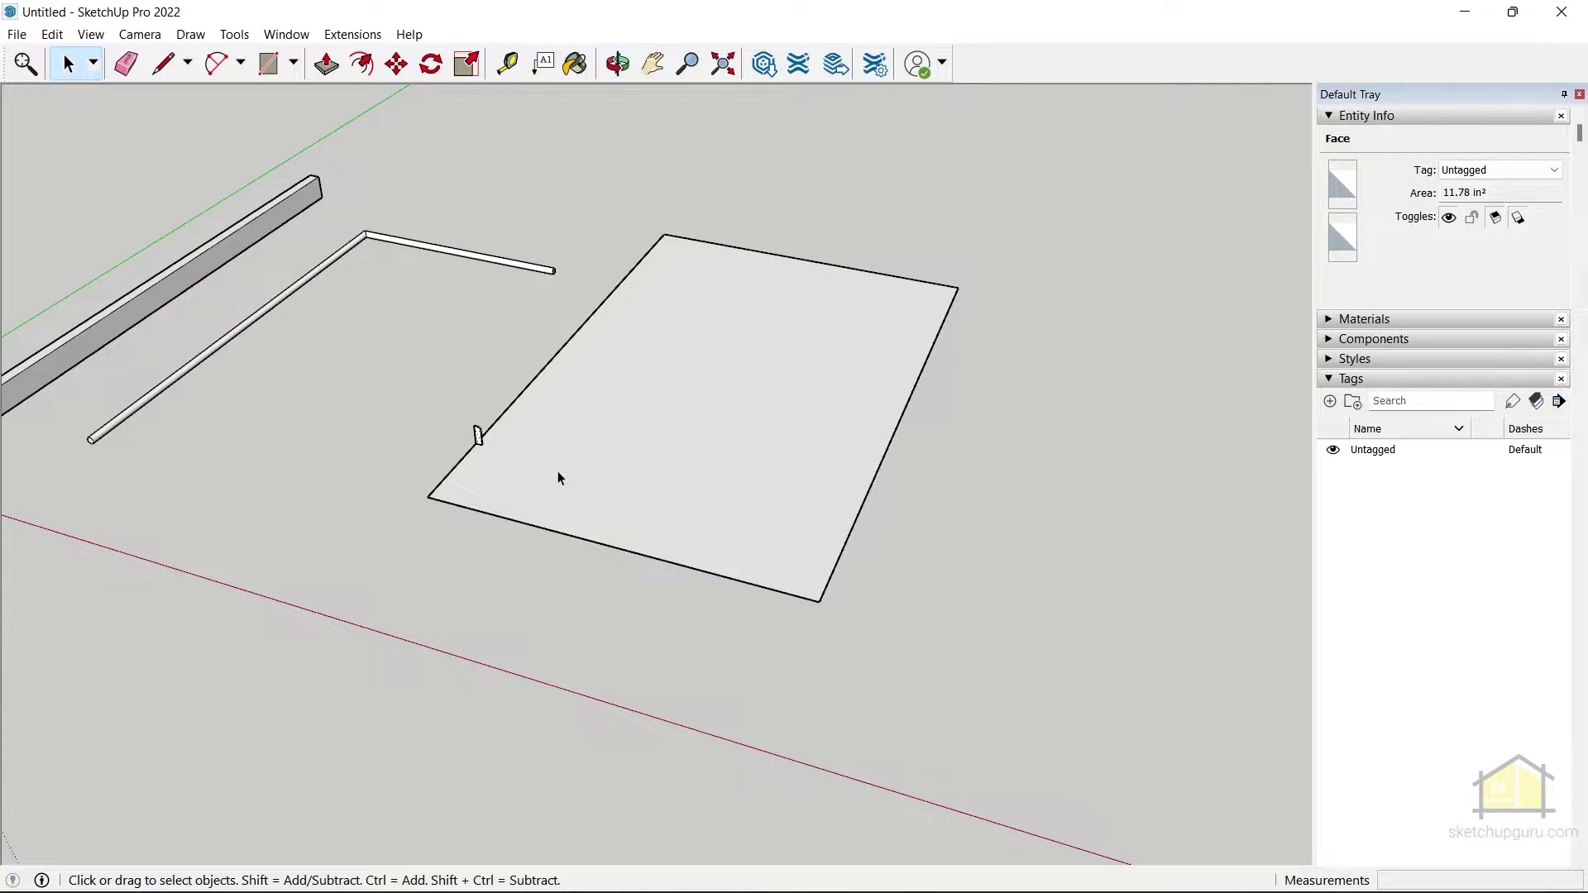
pyautogui.moveTo(1074, 322); pyautogui.dragTo(507, 237, button='middle')
pyautogui.click(751, 393)
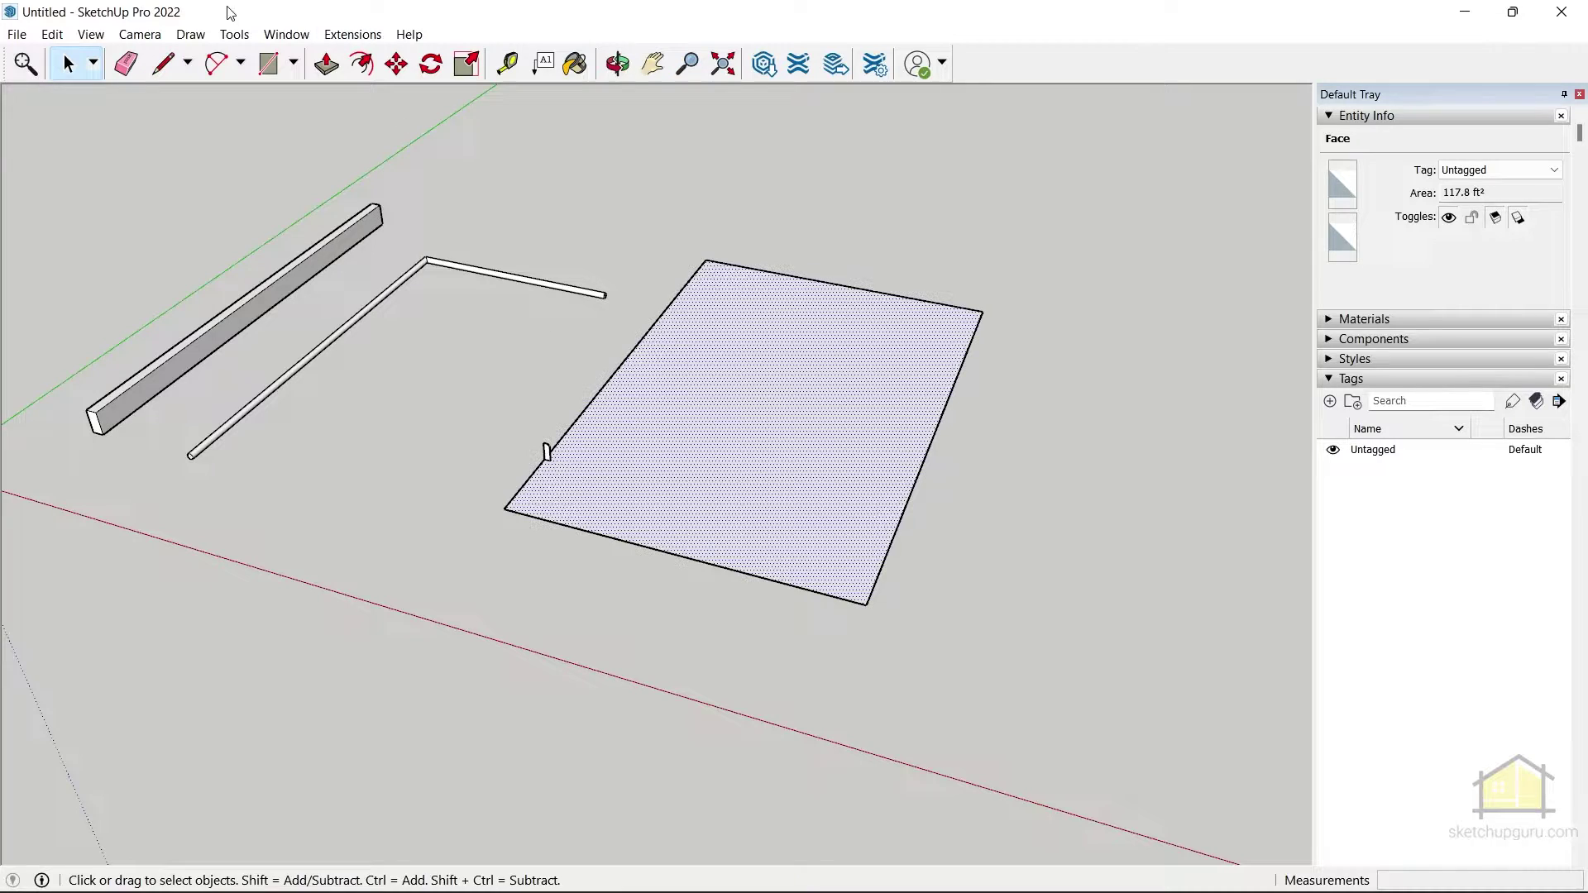
pyautogui.click(234, 34)
pyautogui.click(290, 268)
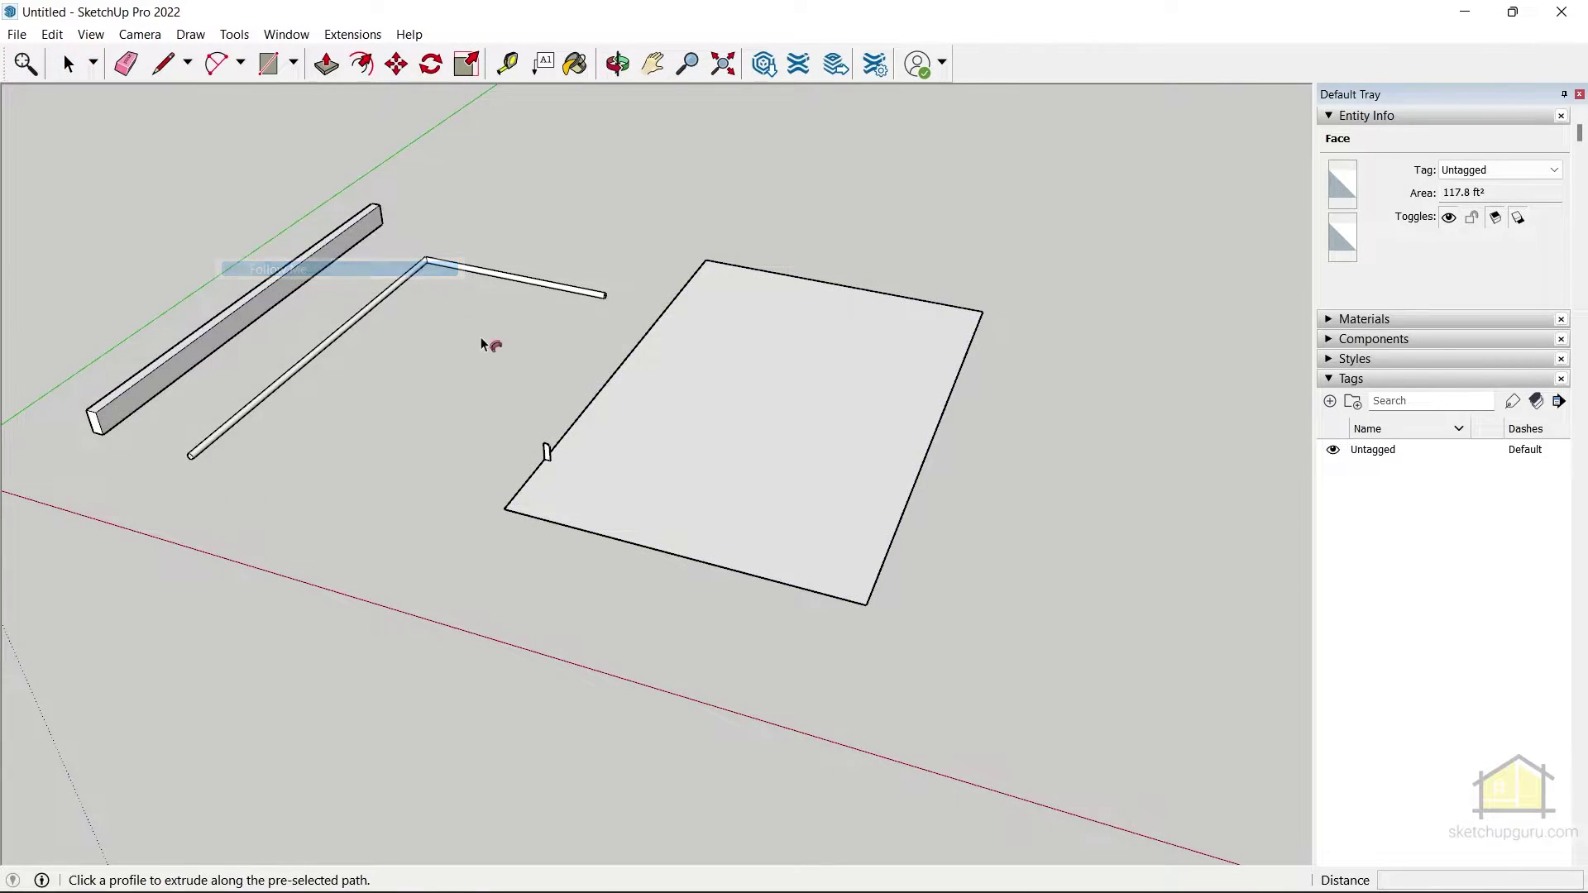
pyautogui.scroll(5, 579, 397)
pyautogui.click(500, 567)
pyautogui.moveTo(420, 376); pyautogui.dragTo(638, 330, button='middle')
pyautogui.scroll(-6, 519, 421)
pyautogui.scroll(6, 324, 367)
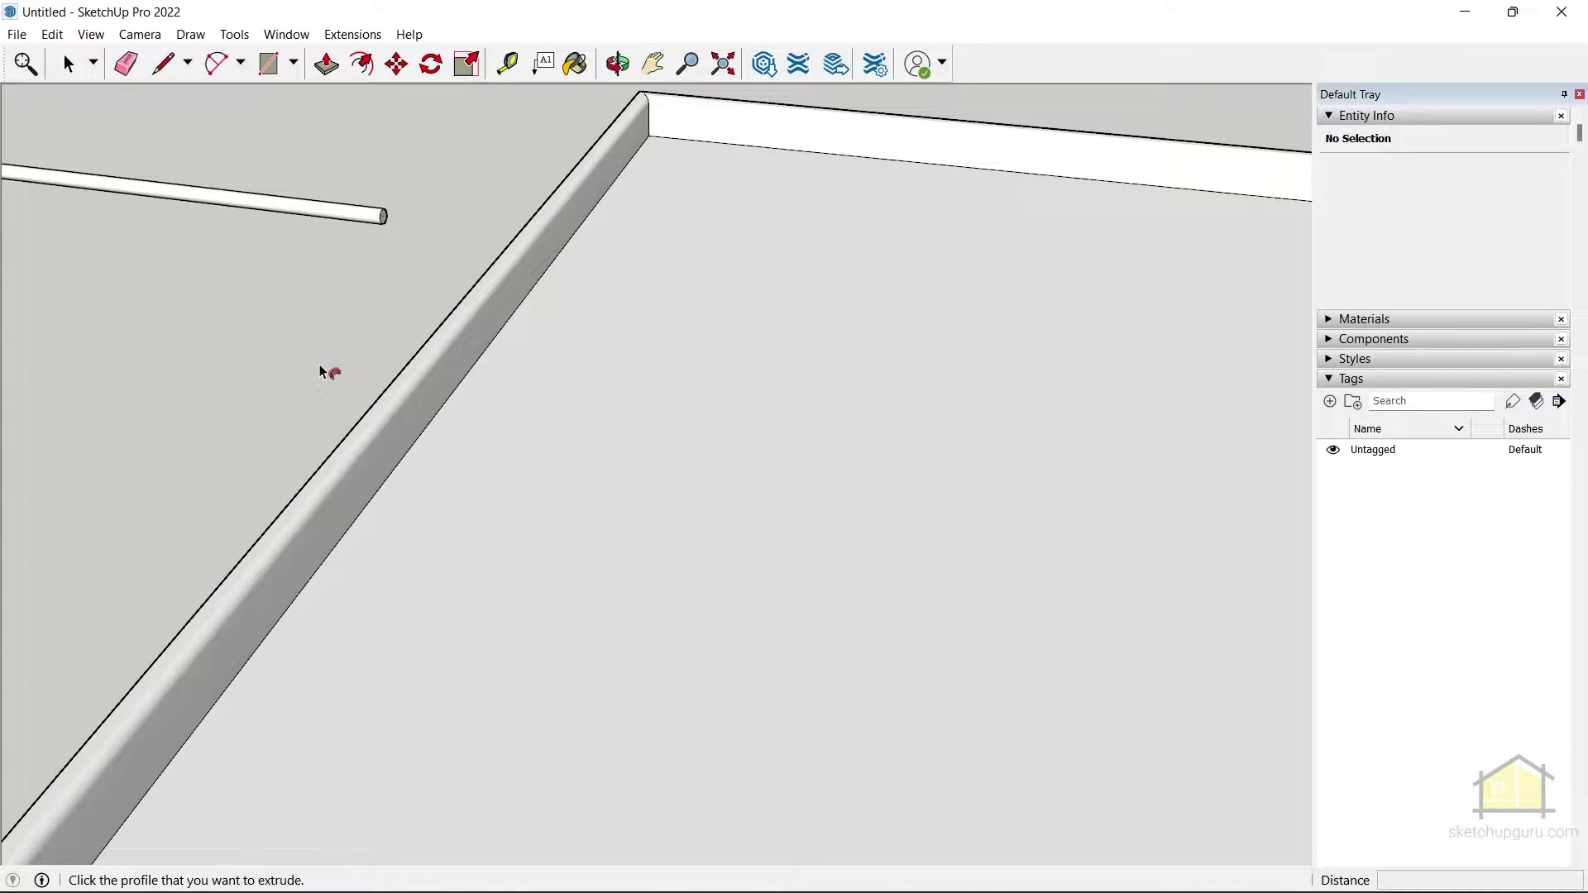
pyautogui.press('space')
pyautogui.hotkey('ctrl', 'z')
# Step: Cut a small rectangular notch into the rounded profile's inner vertical side by drawing a rectangle and erasing its outer edge
pyautogui.scroll(-1, 411, 408)
pyautogui.moveTo(454, 330); pyautogui.dragTo(269, 558, button='middle')
pyautogui.scroll(5, 270, 558)
pyautogui.click(340, 538)
pyautogui.press('r')
pyautogui.click(393, 475)
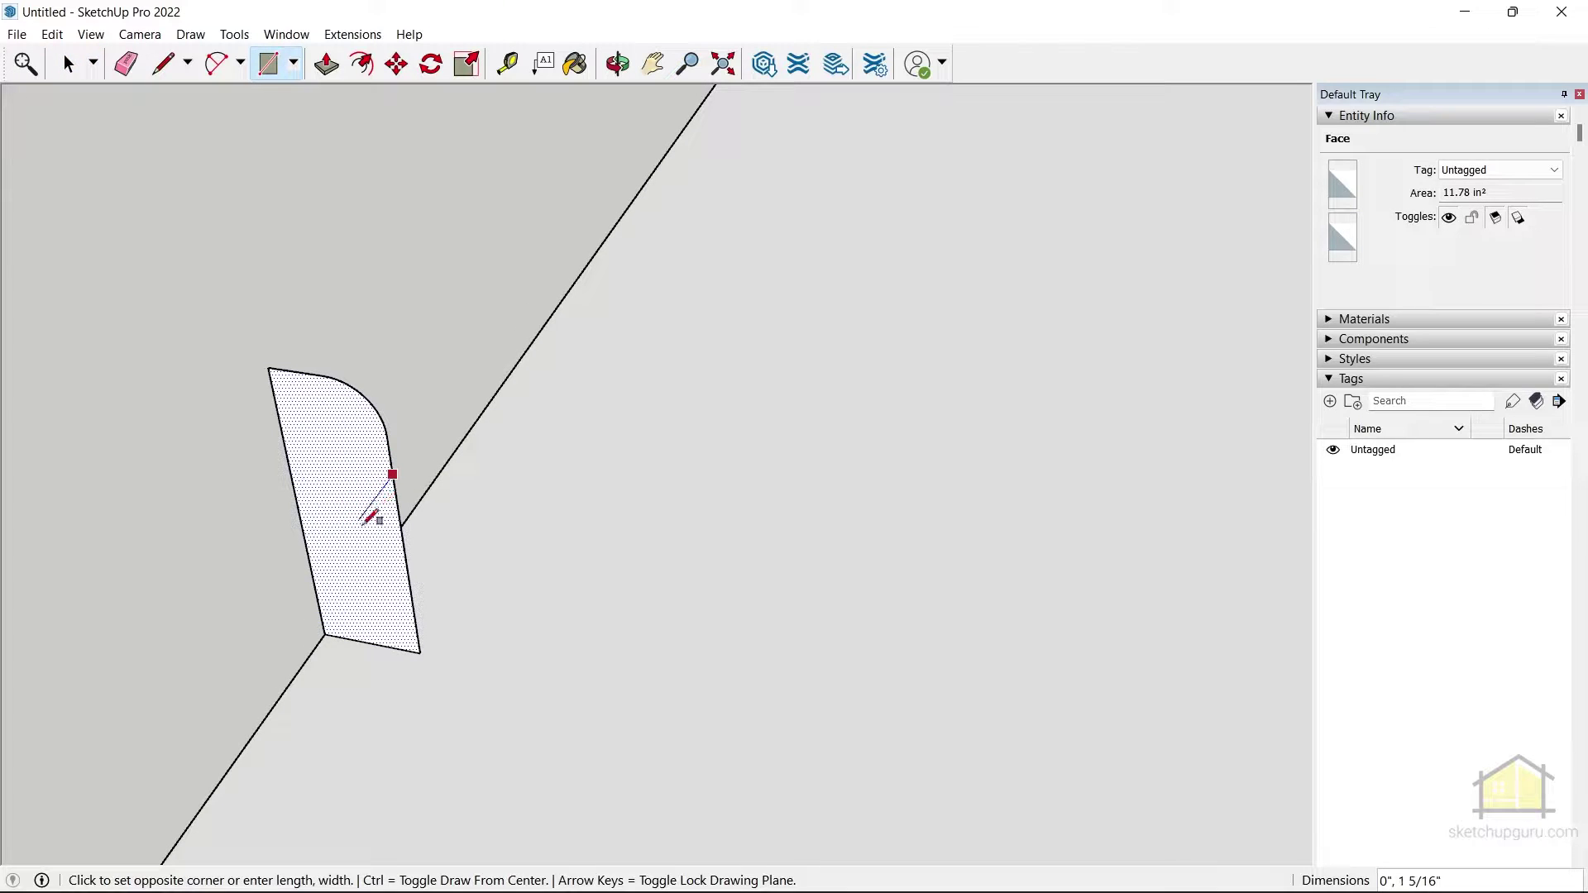
pyautogui.scroll(2, 385, 534)
pyautogui.click(368, 519)
pyautogui.press('e')
pyautogui.click(400, 466)
pyautogui.press('space')
# Step: Extrude the notched profile around the large rectangle's perimeter with Follow Me, using the rectangle's face as the preselected path
pyautogui.scroll(-4, 320, 427)
pyautogui.scroll(-5, 321, 427)
pyautogui.click(503, 420)
pyautogui.click(238, 36)
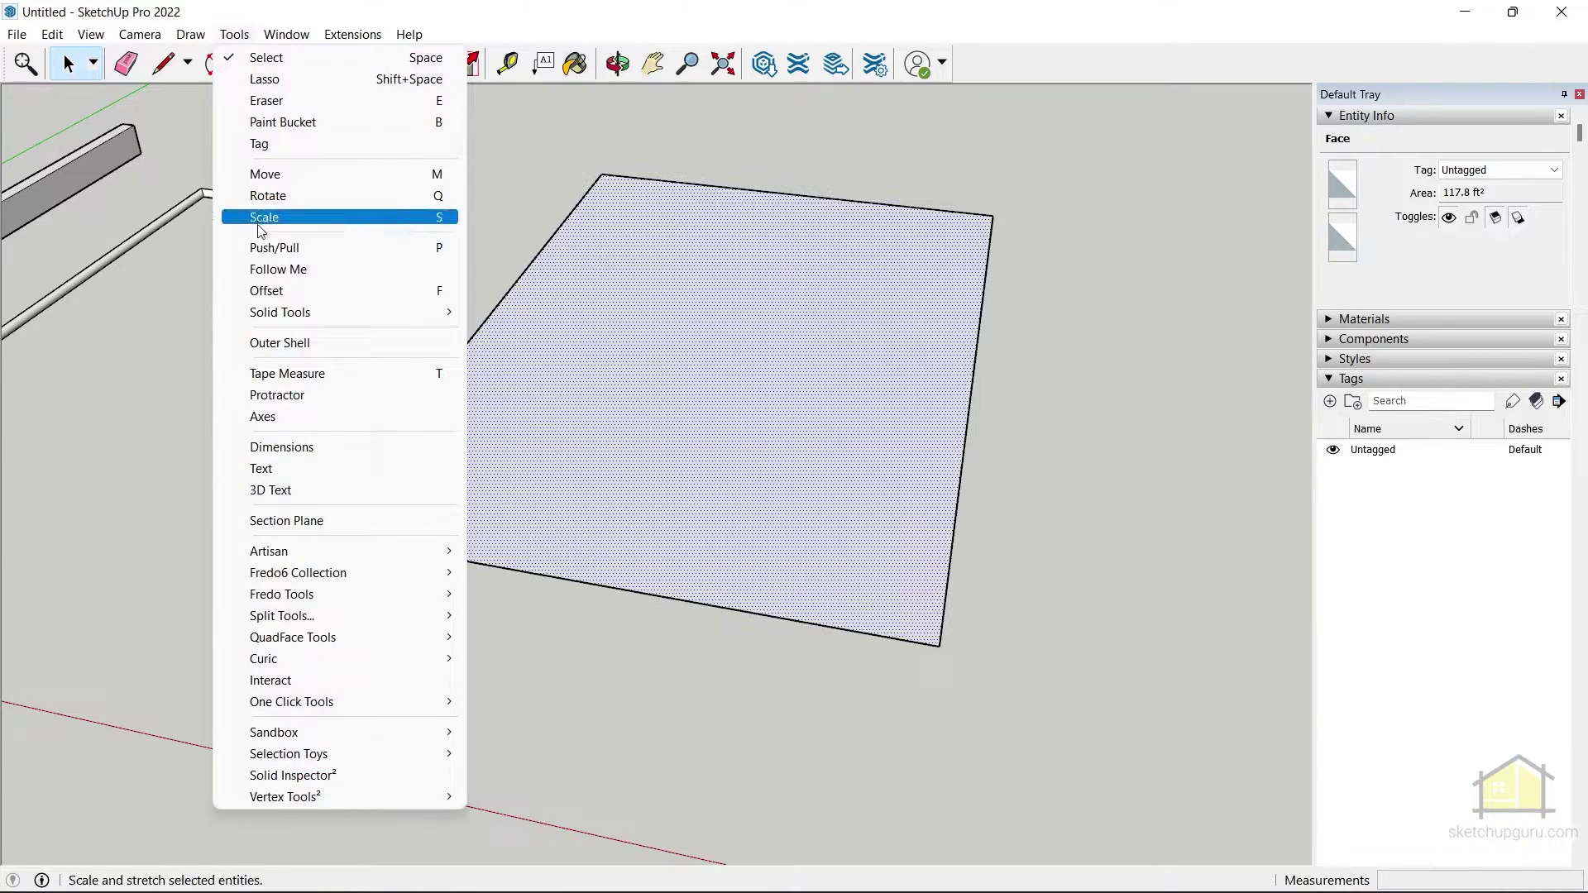
pyautogui.click(273, 269)
pyautogui.scroll(5, 419, 508)
pyautogui.click(419, 509)
pyautogui.scroll(-10, 262, 380)
pyautogui.scroll(8, 340, 432)
pyautogui.moveTo(339, 432); pyautogui.dragTo(365, 638, button='middle')
pyautogui.scroll(-5, 236, 492)
pyautogui.press('space')
pyautogui.scroll(-8, 581, 496)
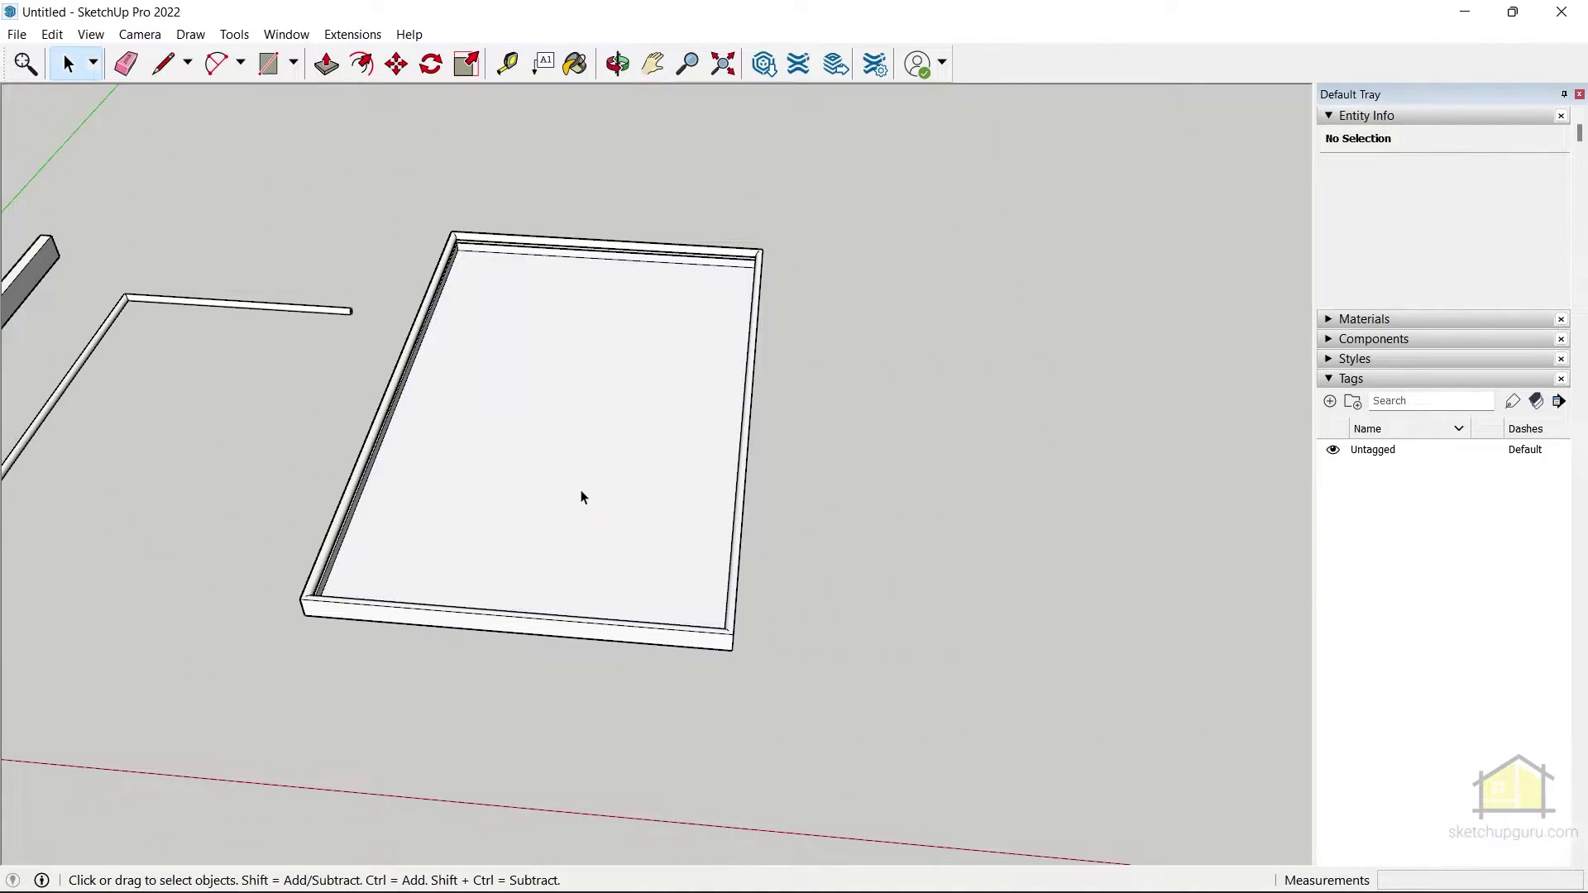
# Step: Draw a flat circle on the ground beside the framed rectangle, on the side away from the pipe
pyautogui.moveTo(790, 499); pyautogui.dragTo(579, 488, button='middle')
pyautogui.moveTo(400, 344); pyautogui.dragTo(559, 501, button='middle')
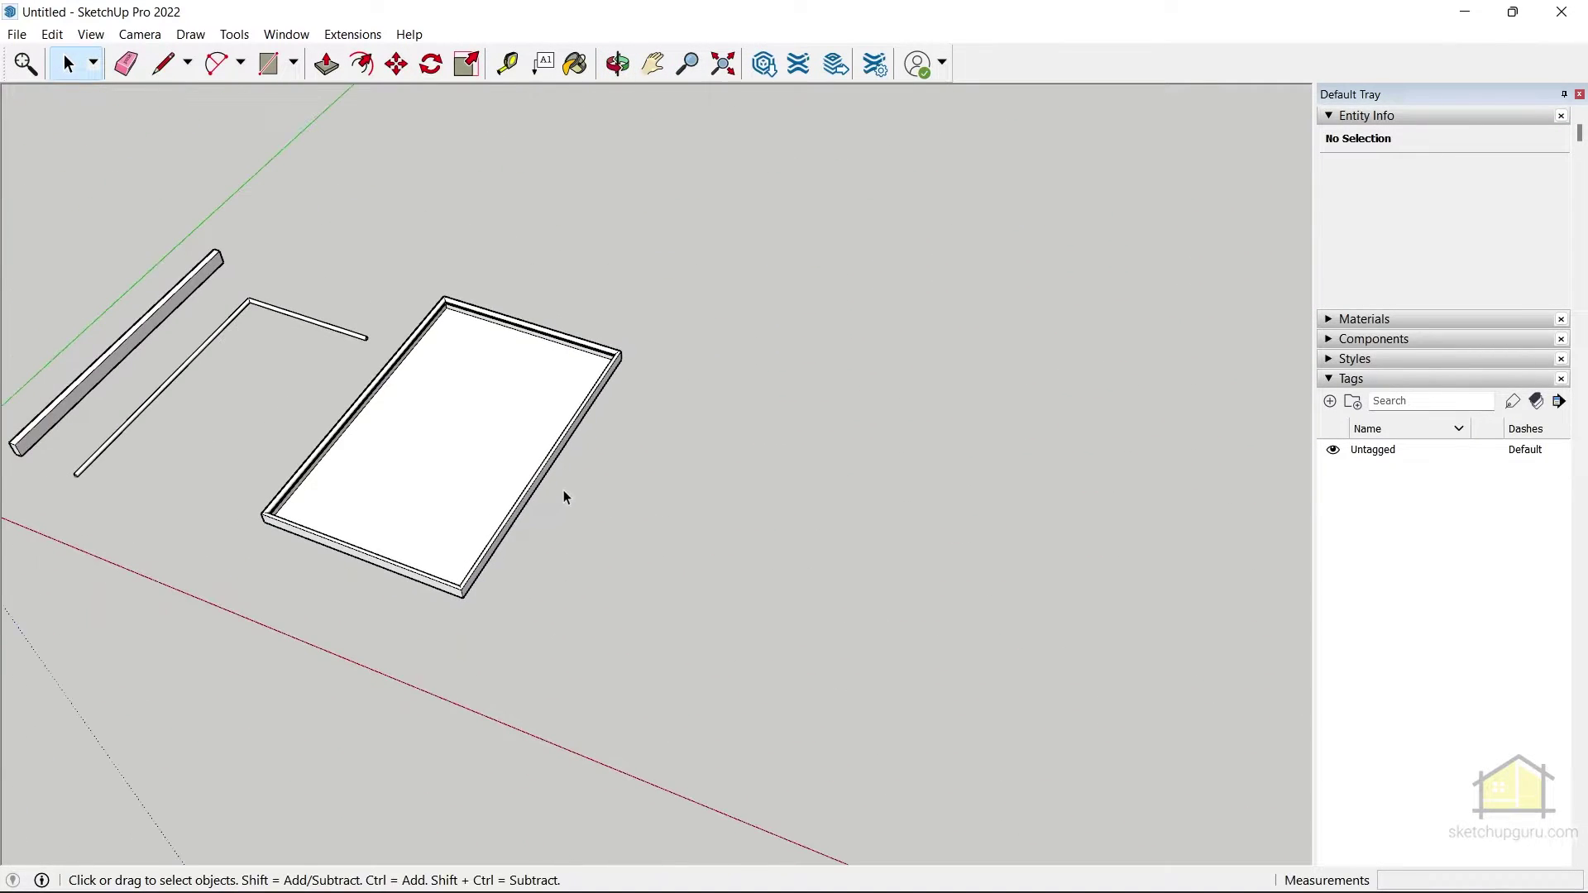
pyautogui.scroll(1, 672, 531)
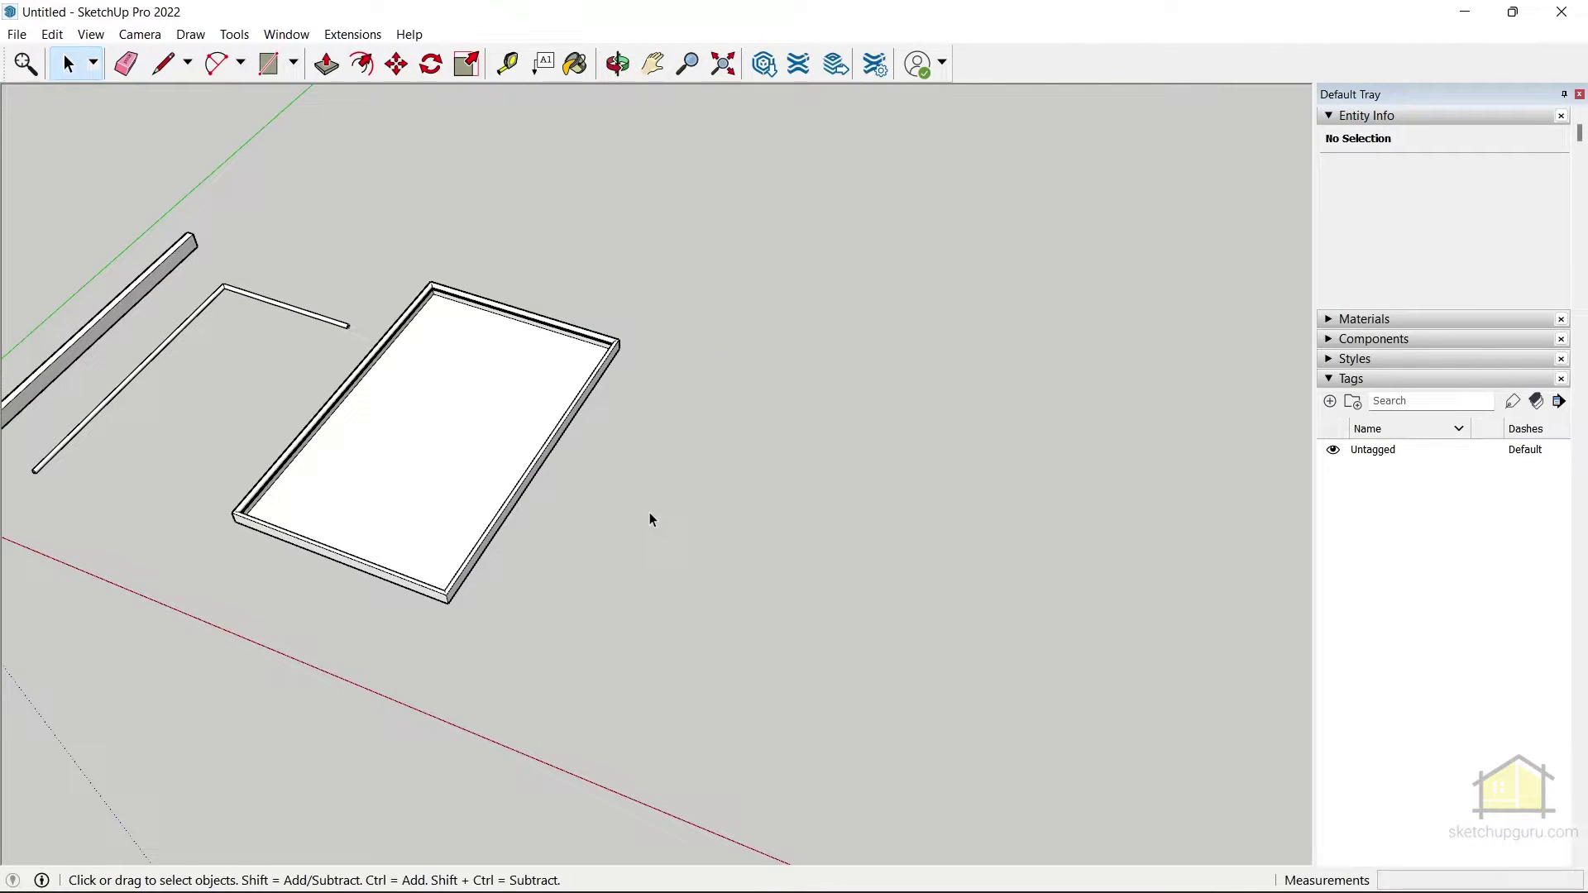
pyautogui.press('c')
pyautogui.click(641, 530)
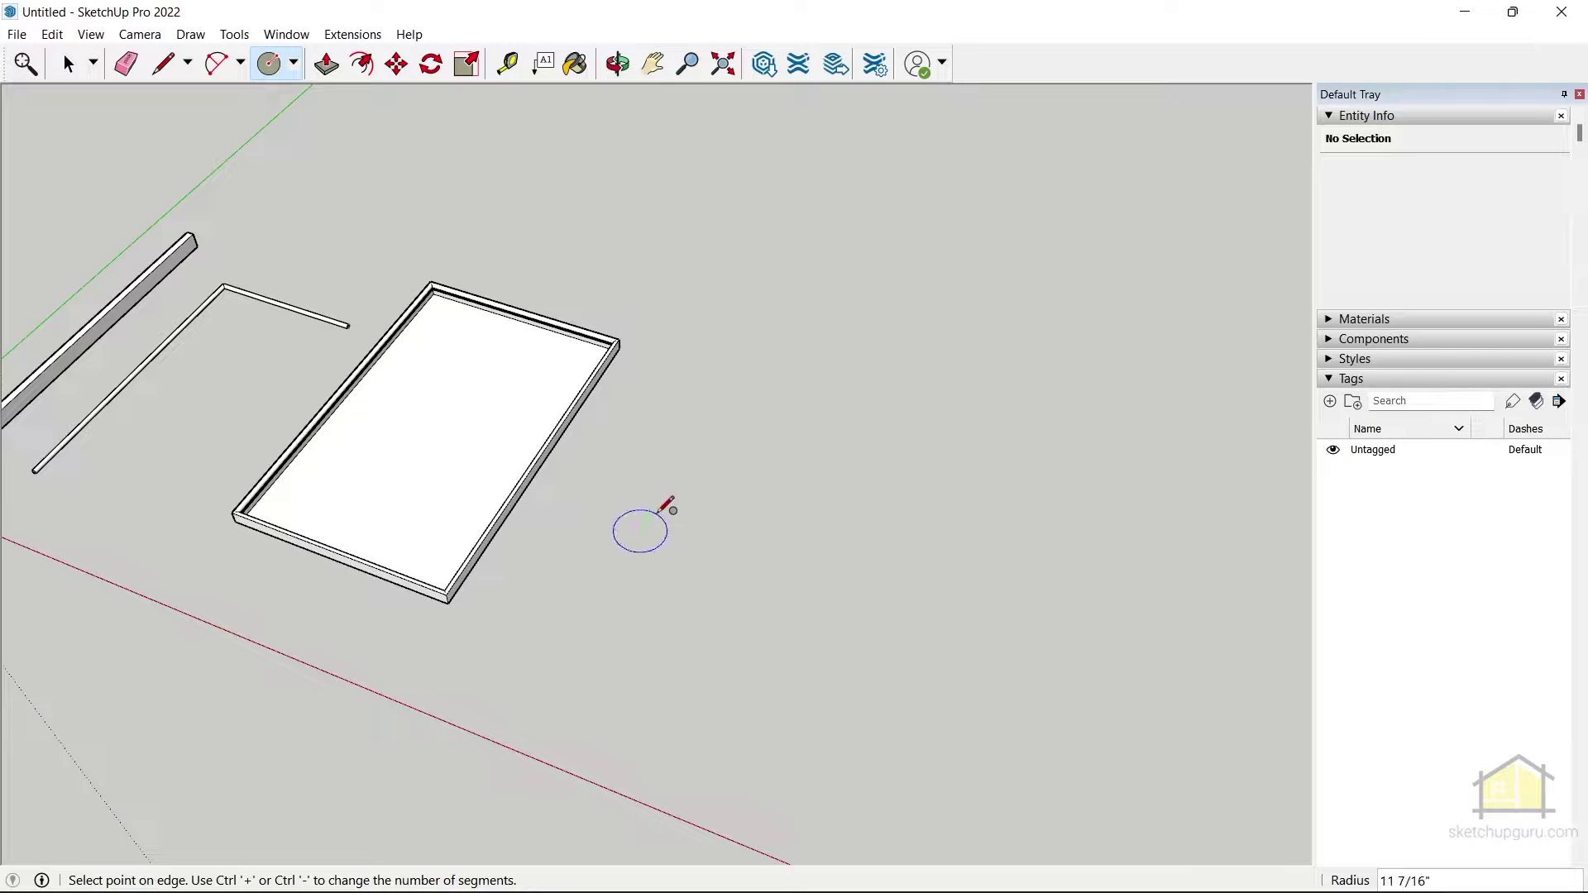
pyautogui.click(691, 468)
pyautogui.press('space')
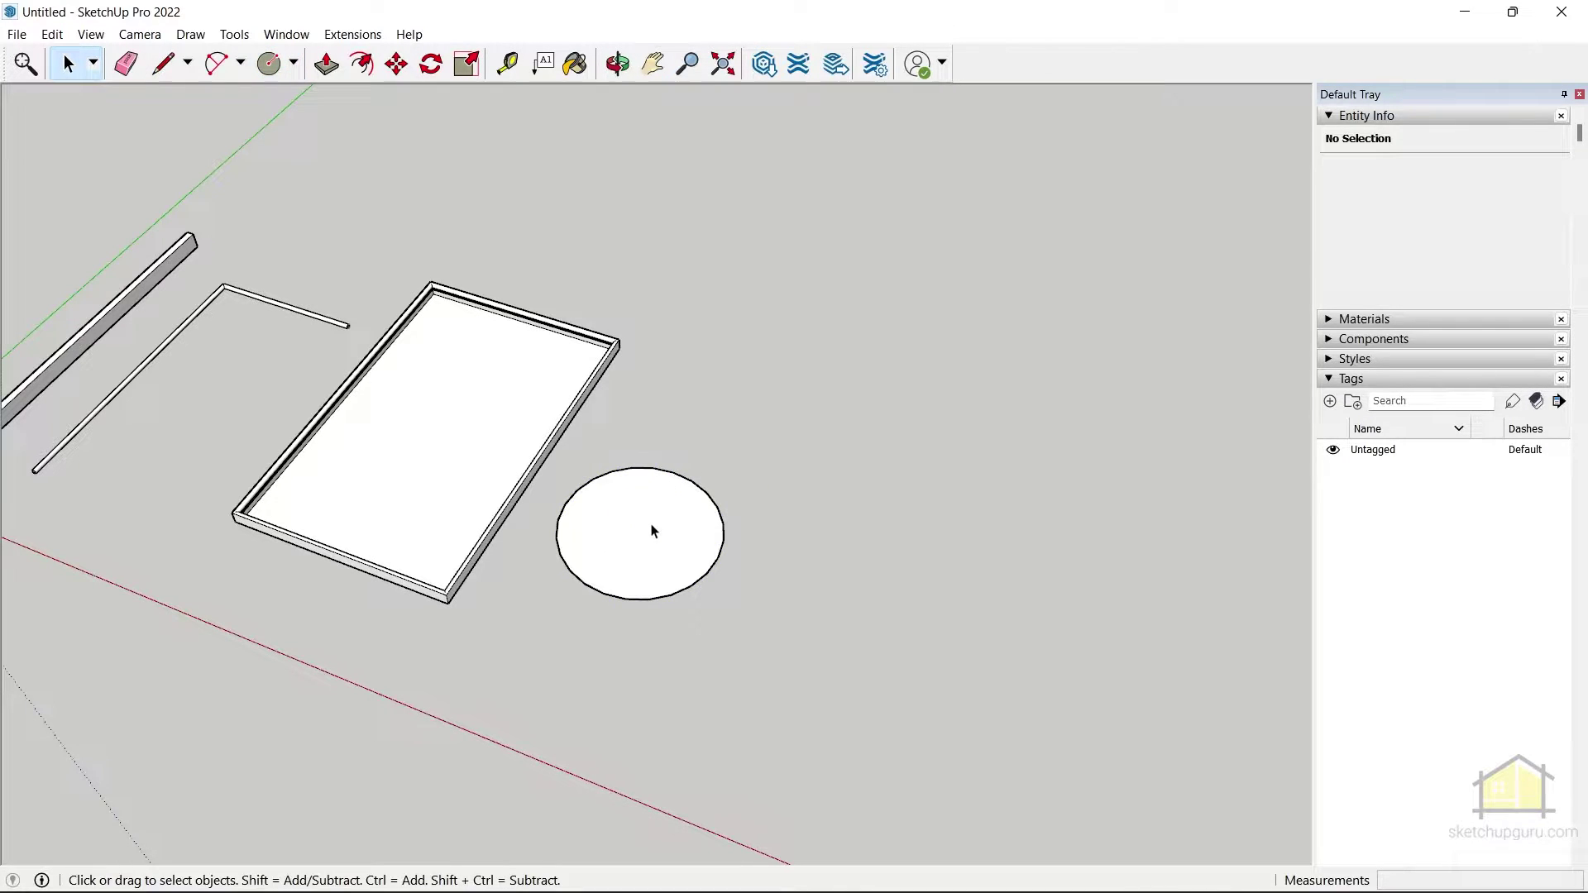
# Step: Draw a tall, narrow rectangular profile from lines, standing vertically on the circle with one side rising from its centre
pyautogui.press('l')
pyautogui.click(640, 530)
pyautogui.moveTo(645, 433); pyautogui.dragTo(672, 256, button='middle')
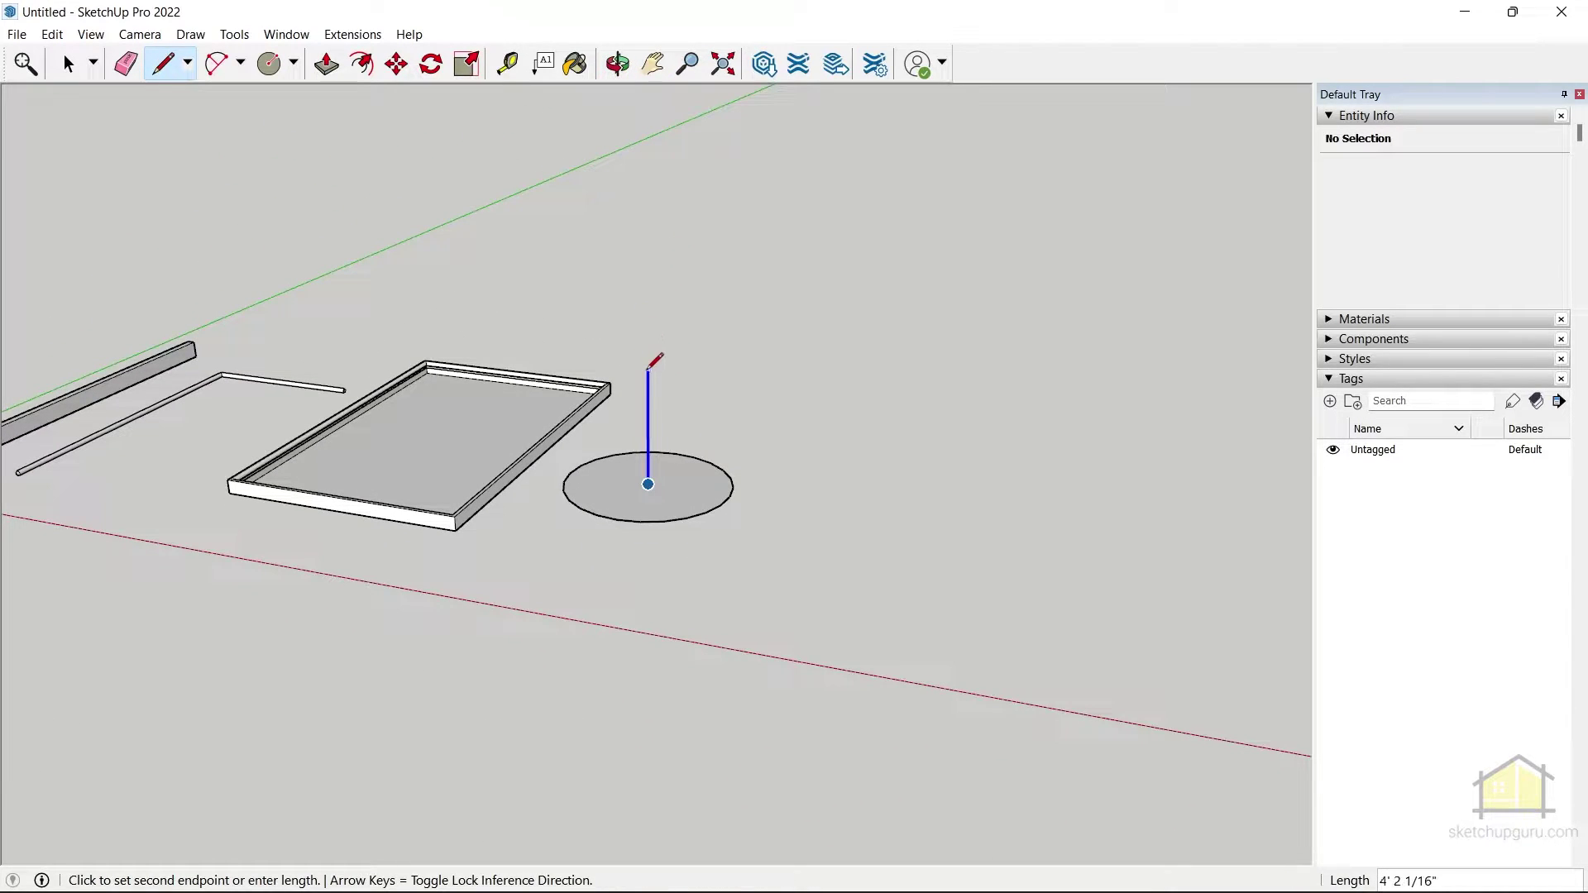
pyautogui.click(647, 300)
pyautogui.scroll(2, 662, 304)
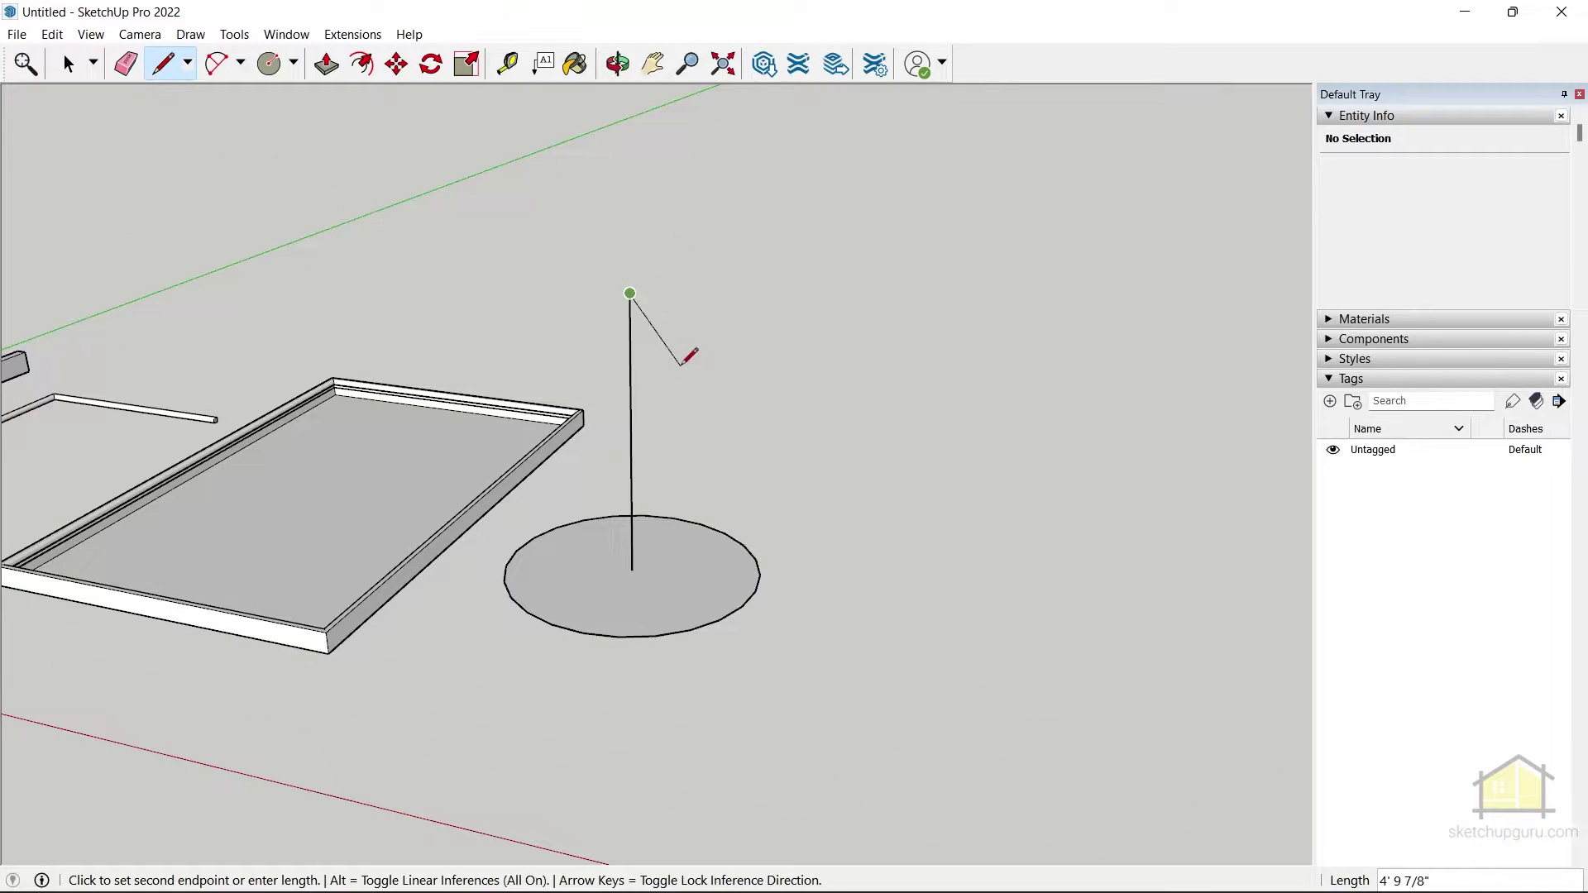
pyautogui.click(681, 578)
pyautogui.click(633, 570)
pyautogui.press('space')
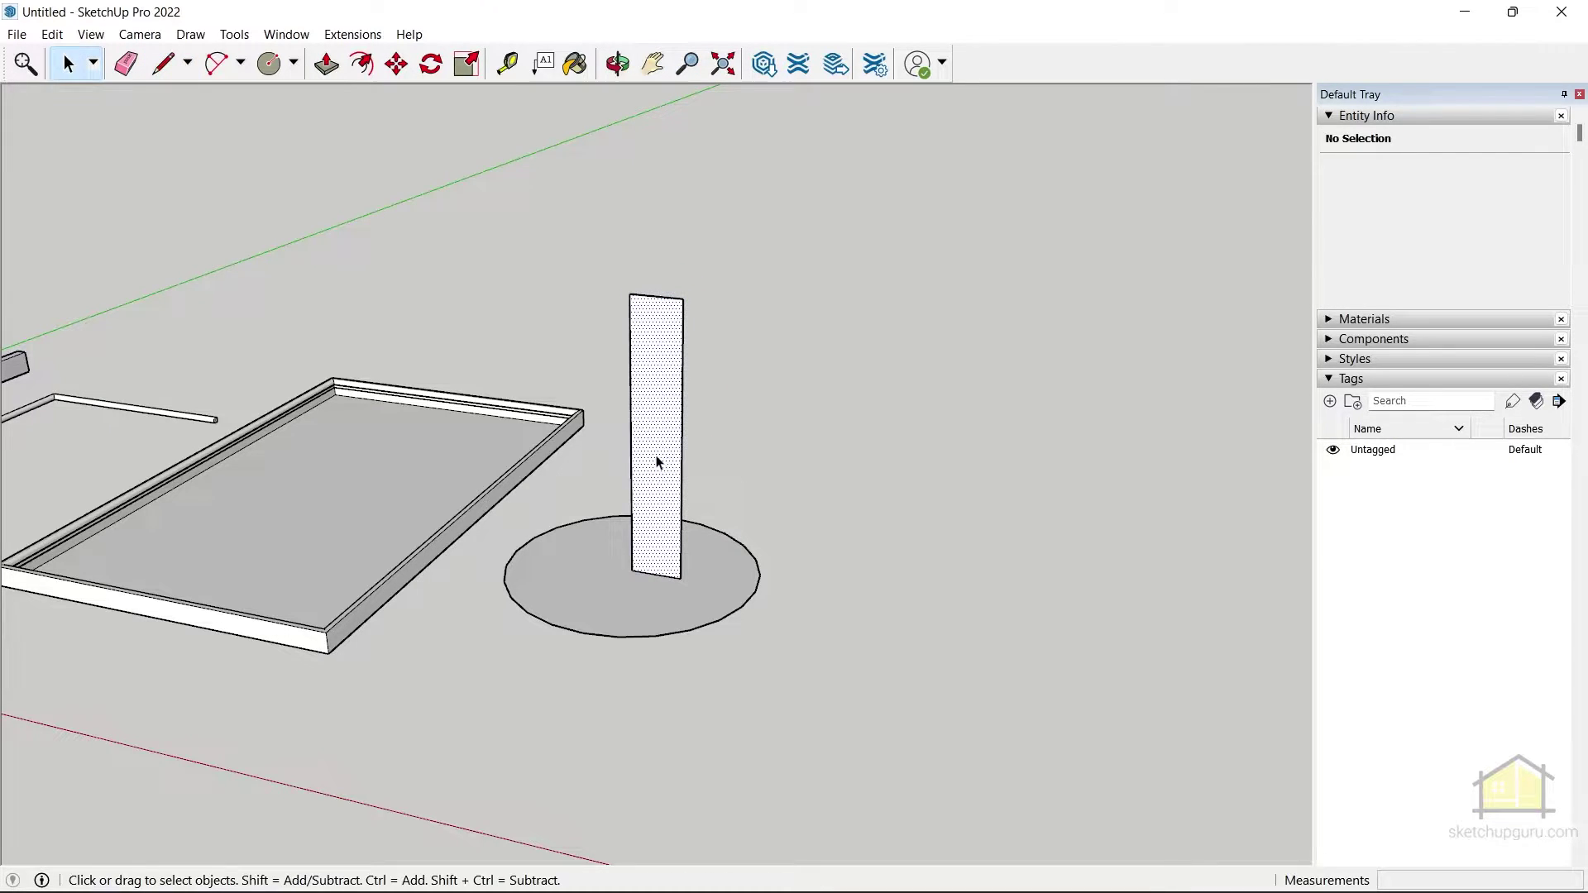
# Step: Draw an arc on the upright profile from its bottom edge near the inner side up to the outer vertical side, curving inward
pyautogui.click(655, 461)
pyautogui.scroll(2, 755, 255)
pyautogui.scroll(2, 594, 641)
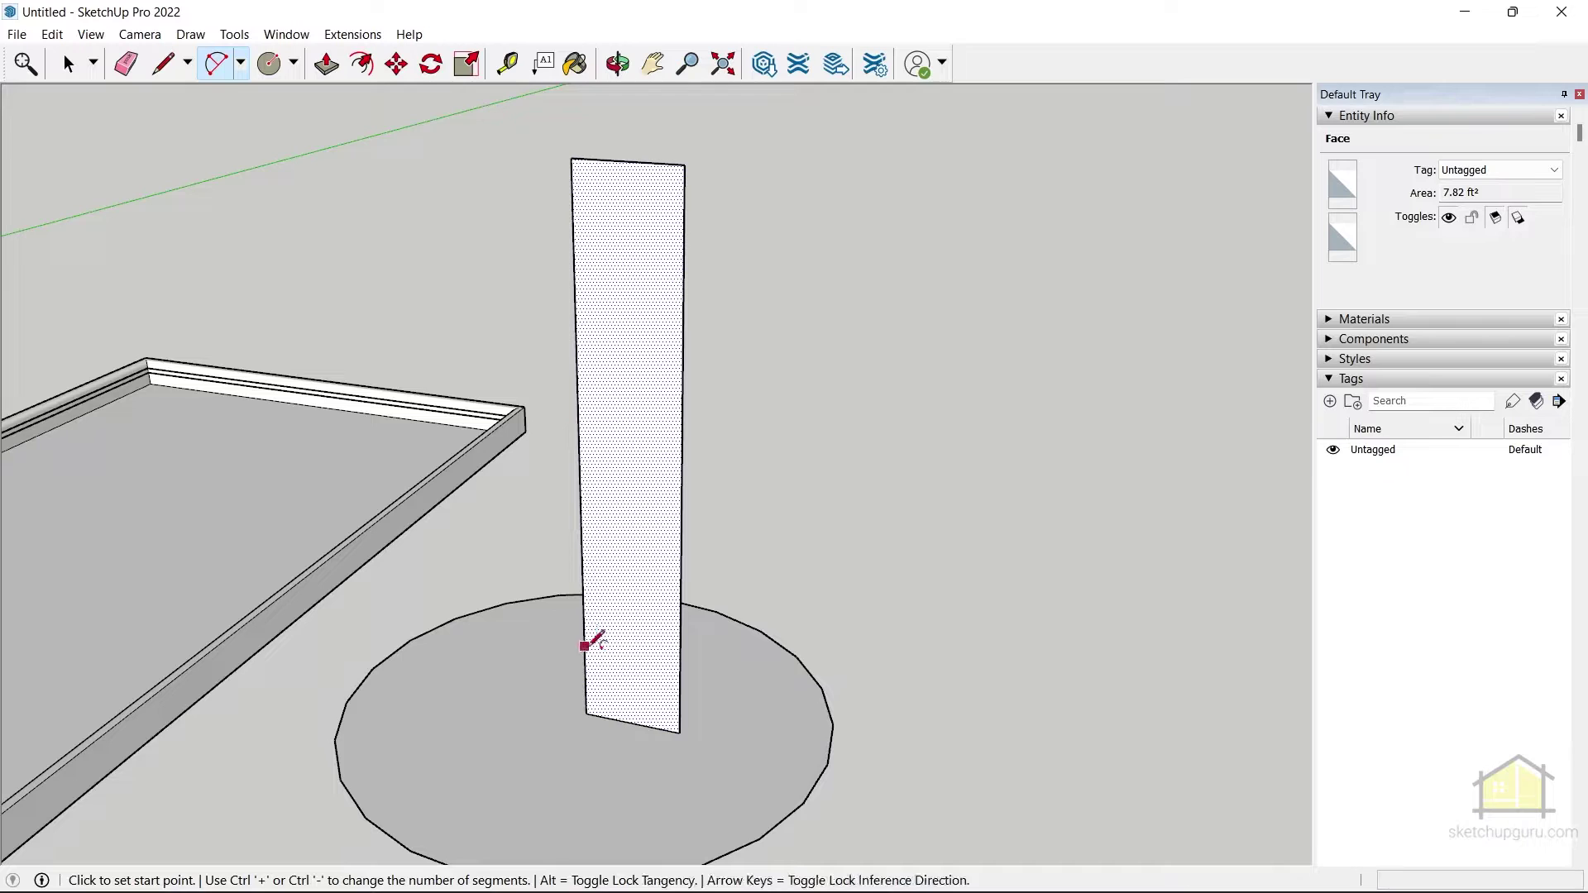
pyautogui.scroll(2, 630, 694)
pyautogui.click(584, 724)
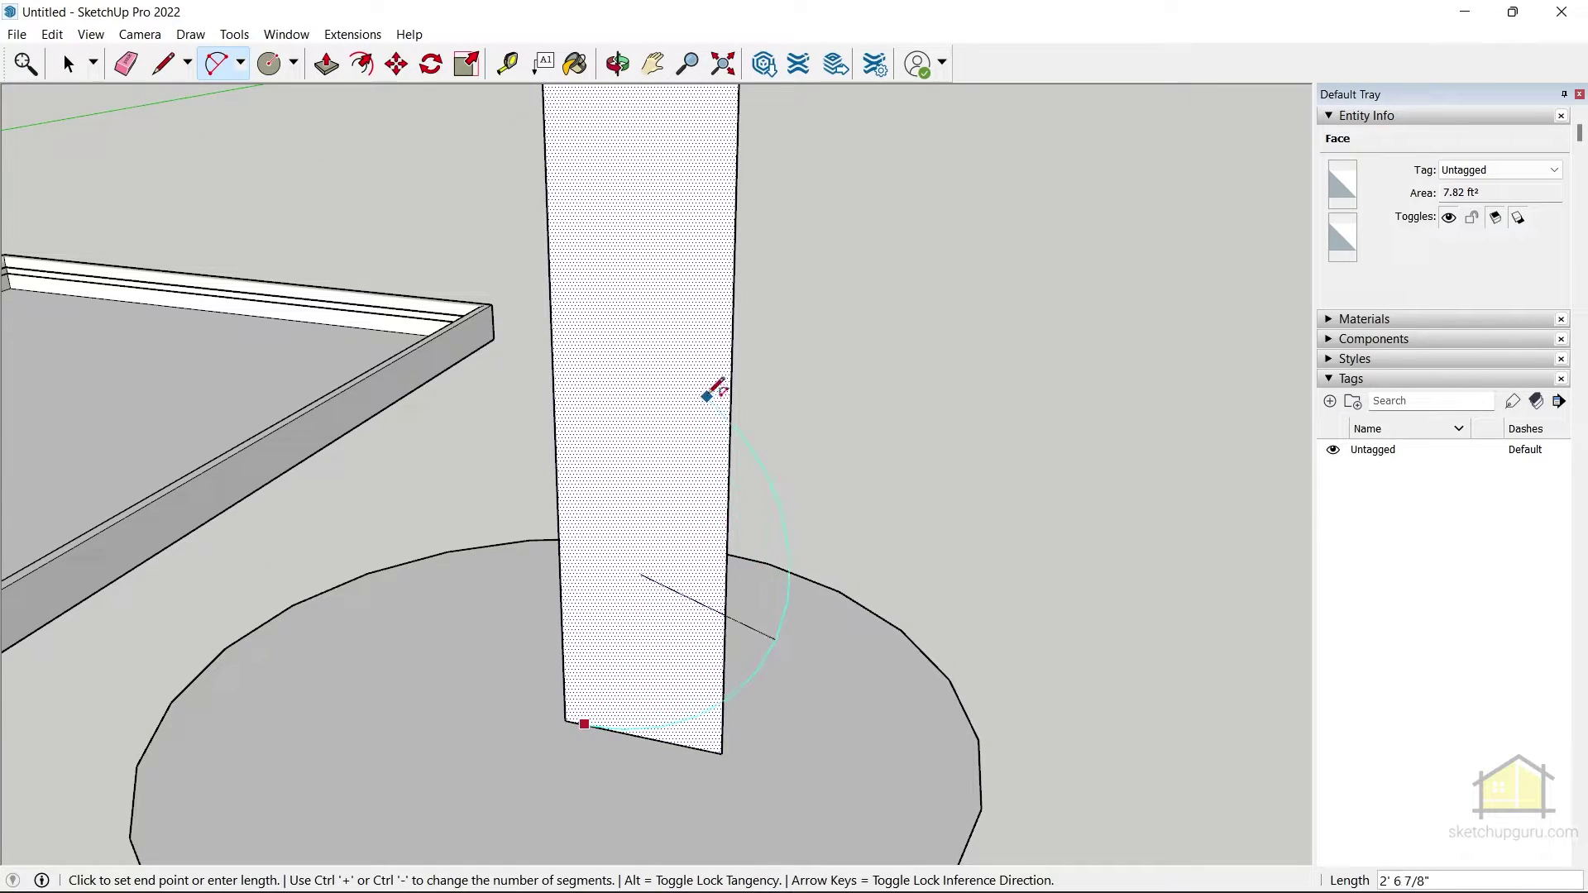
pyautogui.click(726, 415)
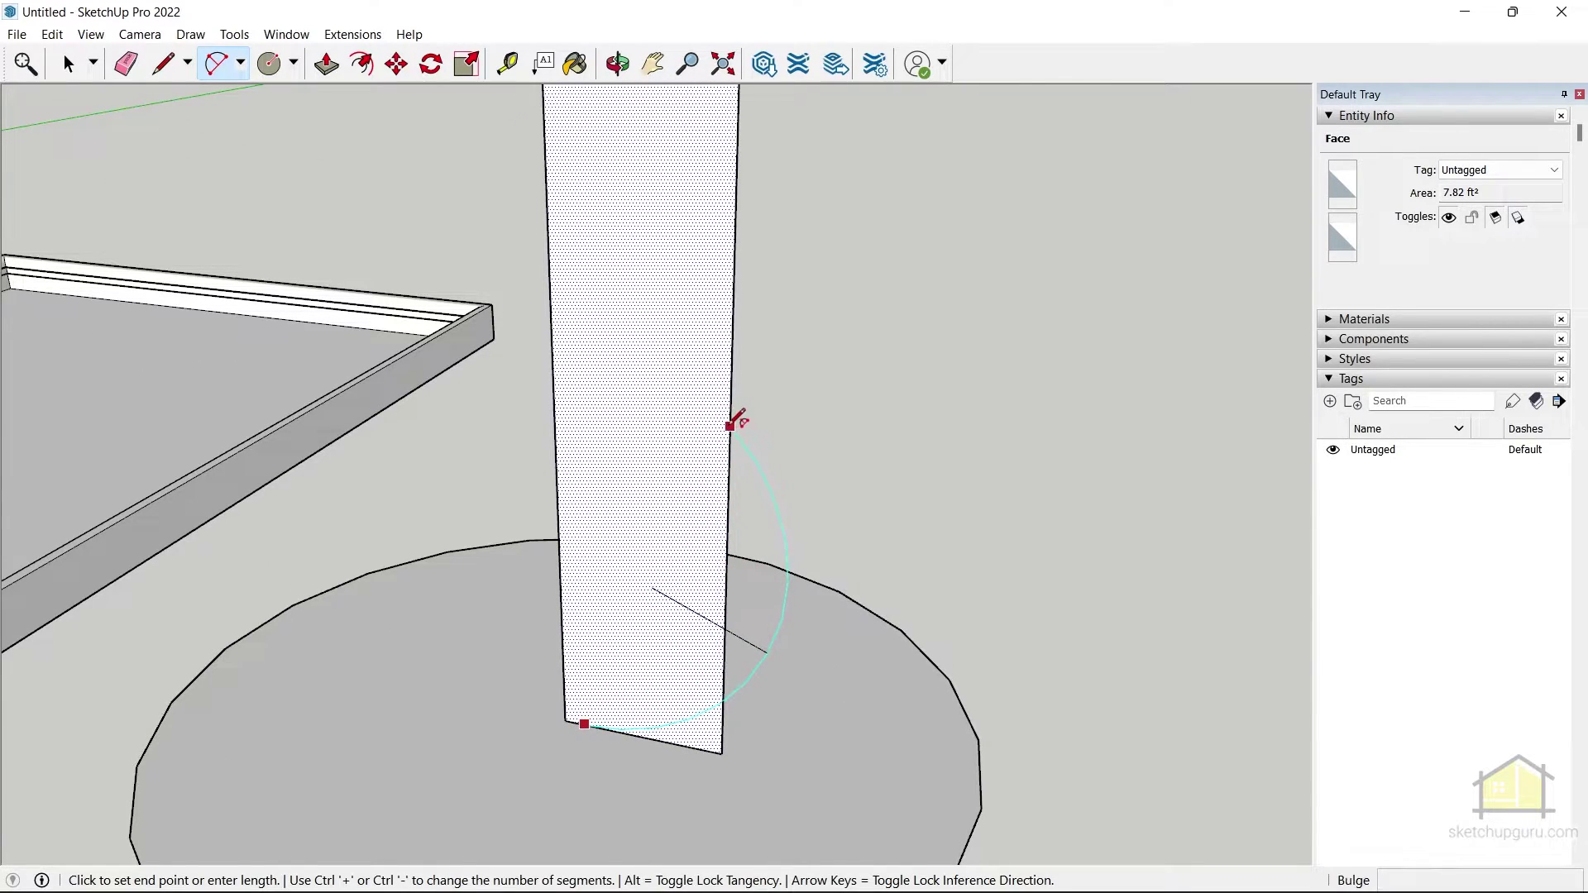
pyautogui.click(646, 476)
pyautogui.scroll(-3, 645, 476)
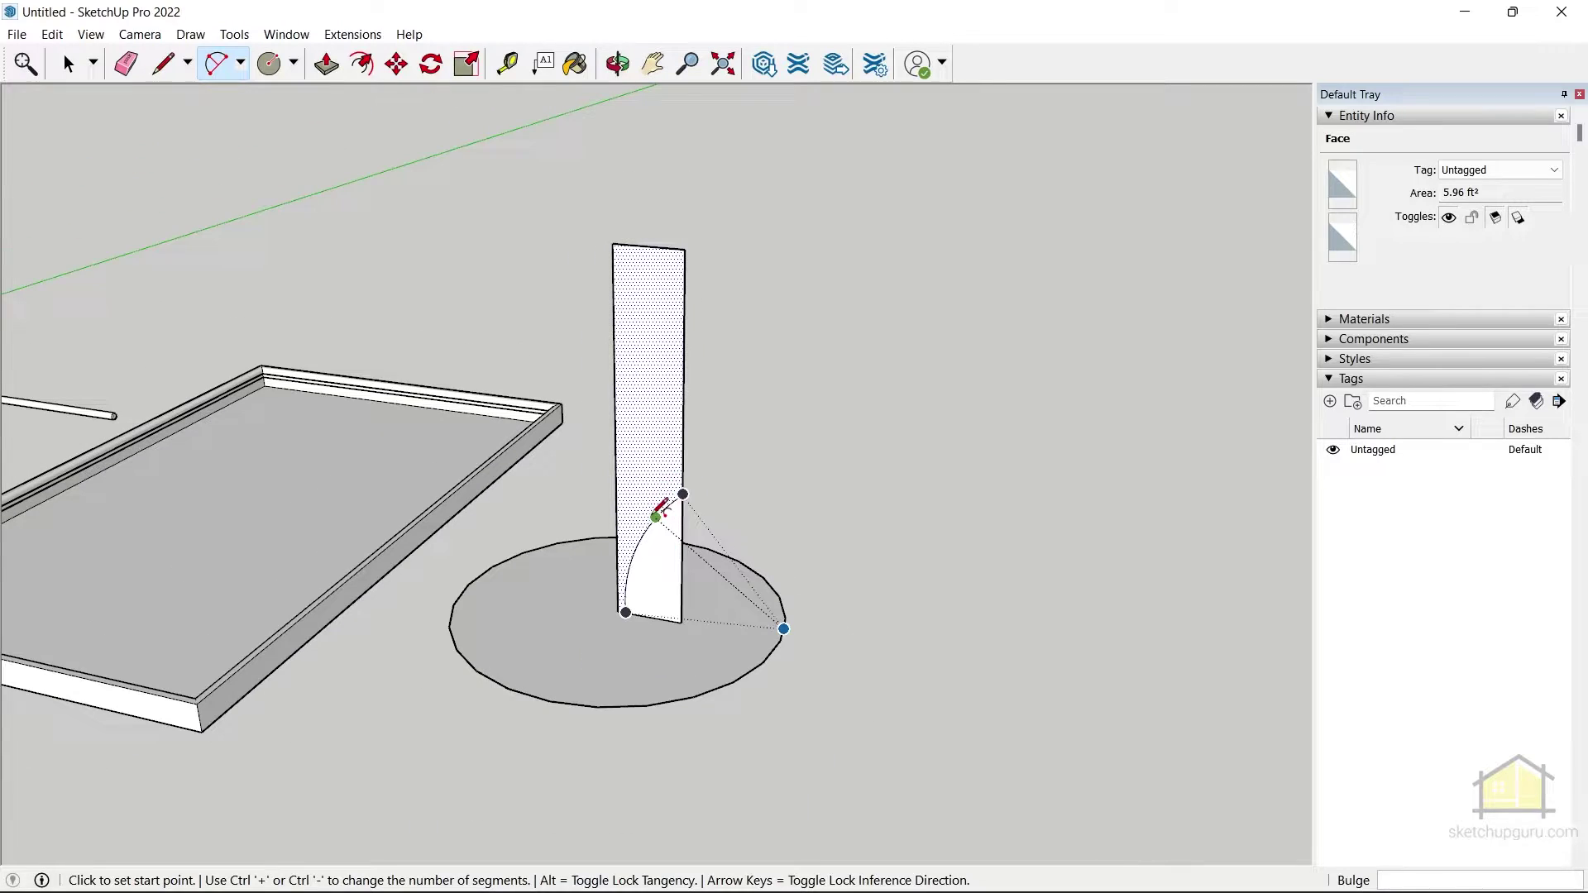
# Step: Draw a second arc from a point on the first arc to the profile's top outer corner, bulging outward about 8 inches
pyautogui.click(655, 517)
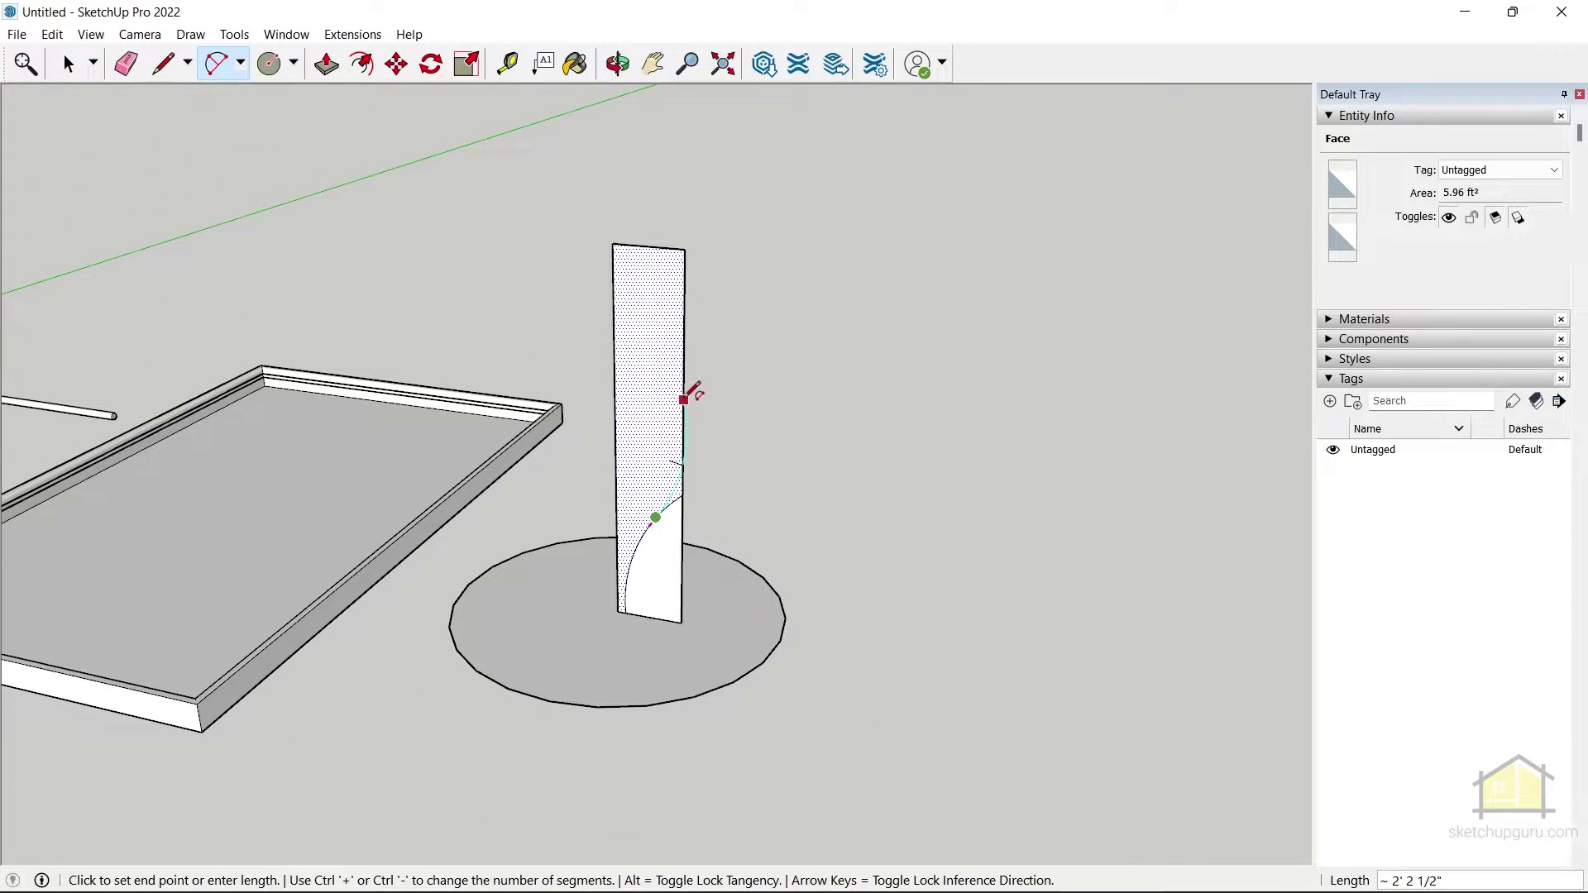
pyautogui.click(693, 257)
pyautogui.scroll(1, 733, 407)
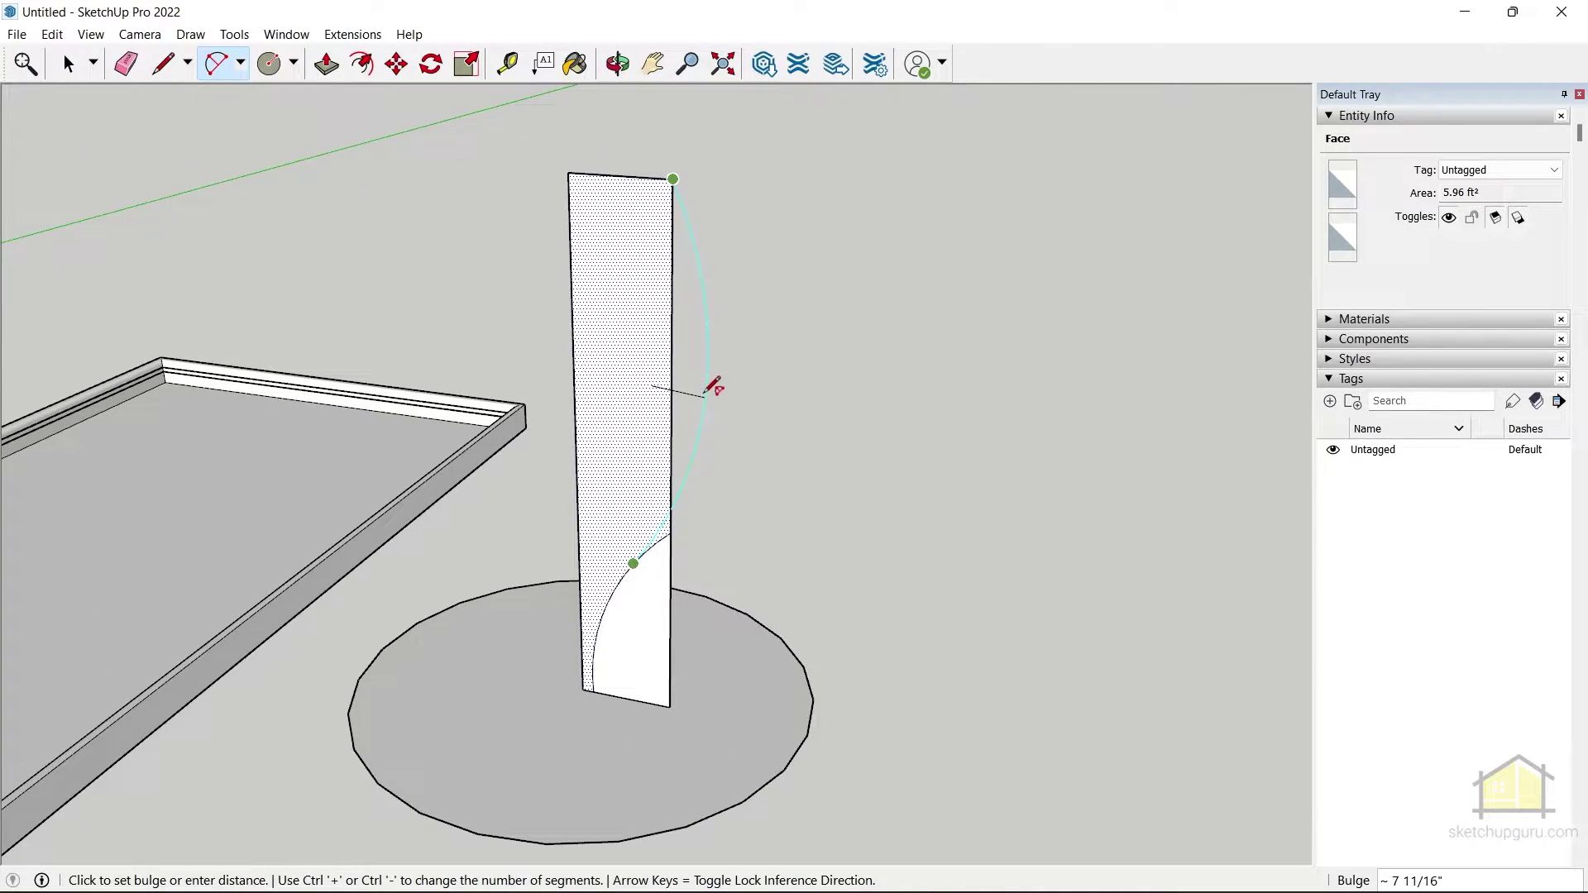
pyautogui.click(713, 386)
# Step: Erase the profile's leftover outer edges and the line inside the upper curve, leaving a single half-goblet face
pyautogui.press('space')
pyautogui.scroll(2, 667, 538)
pyautogui.press('e')
pyautogui.scroll(-2, 668, 562)
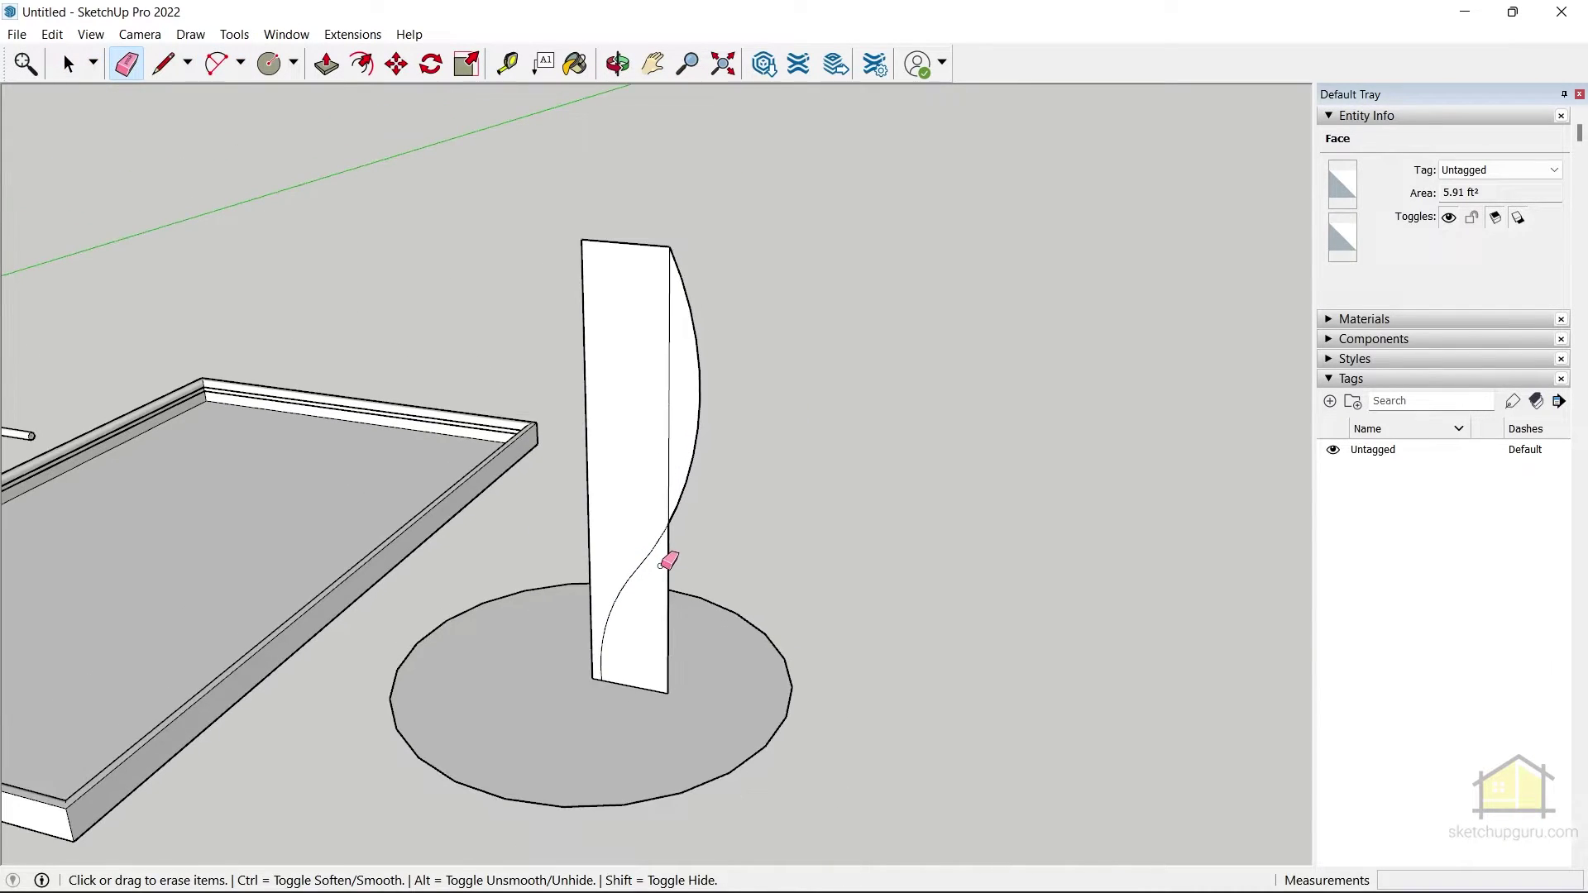
pyautogui.click(669, 651)
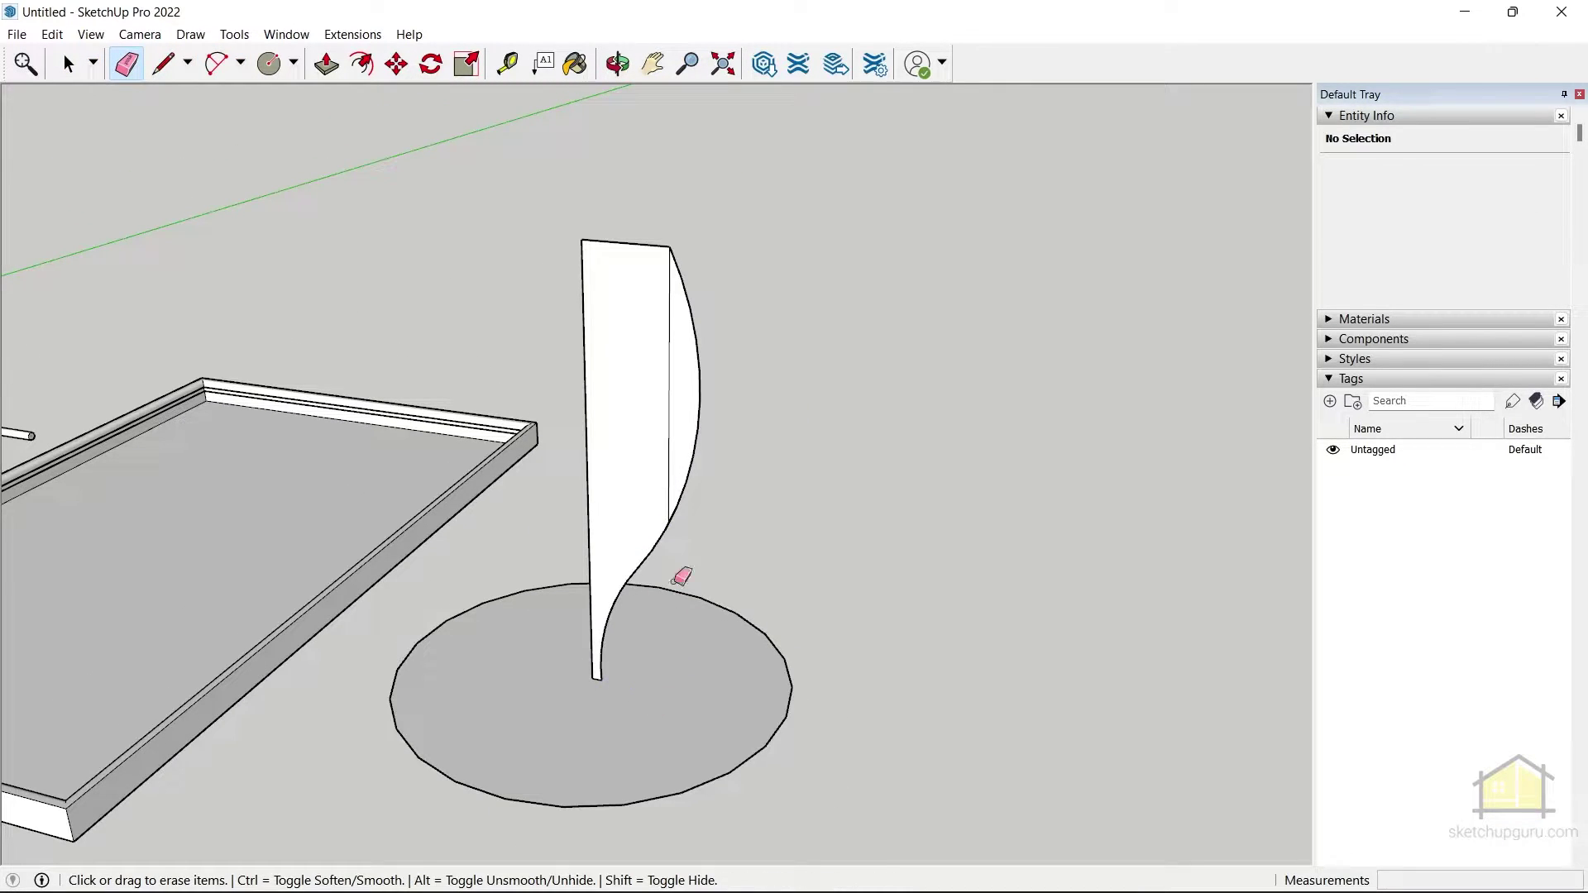
pyautogui.scroll(2, 649, 264)
pyautogui.press('space')
pyautogui.scroll(-2, 642, 372)
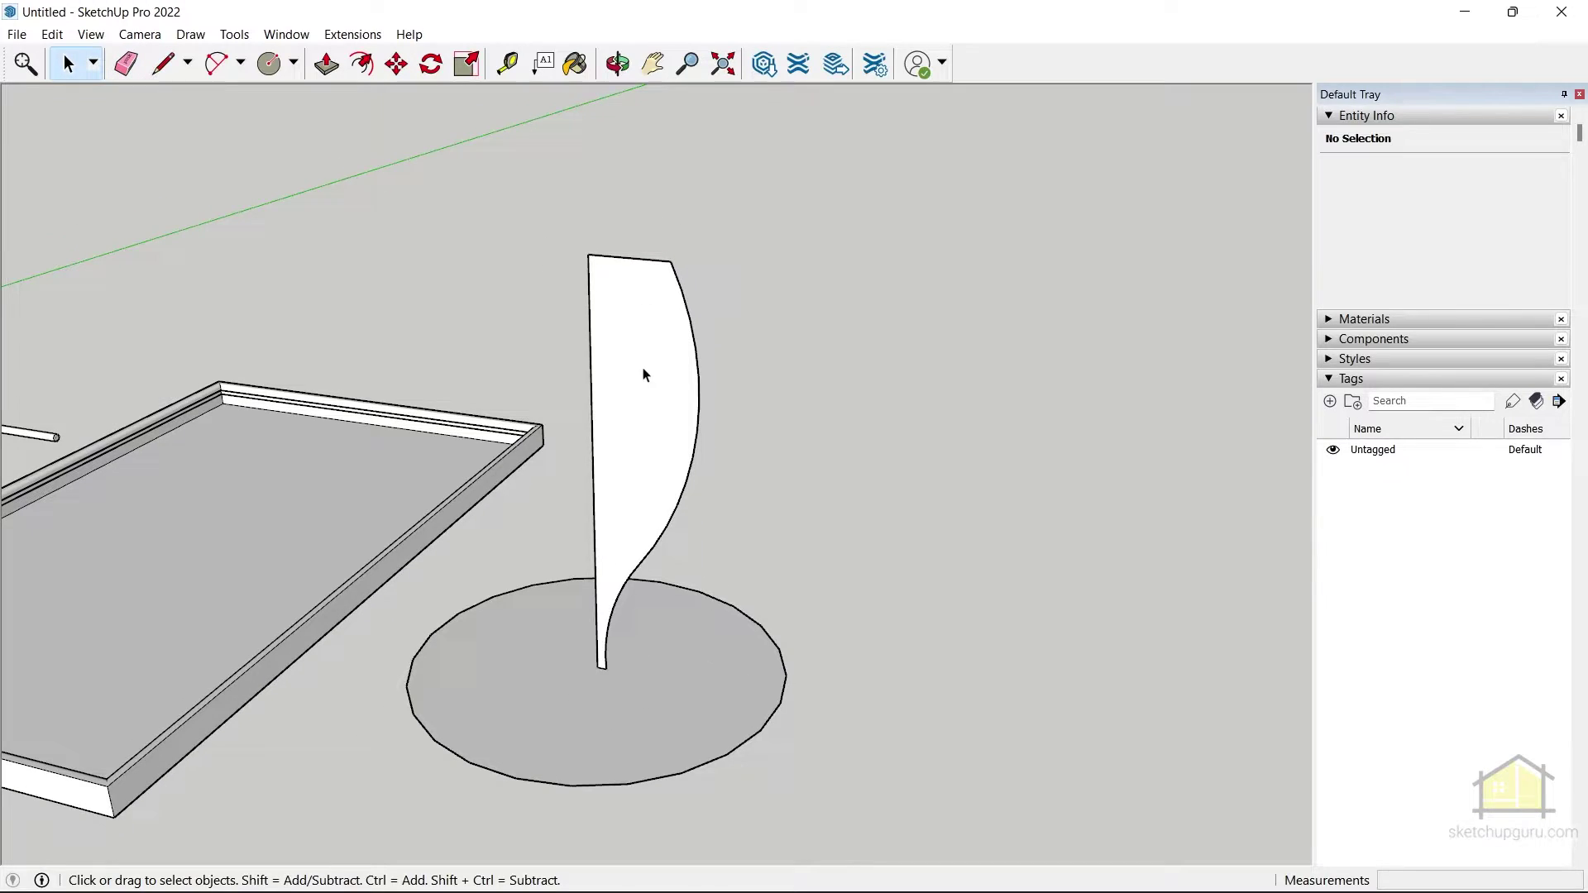
# Step: Try to revolve the solid half-goblet profile around the circle with Follow Me, using the circle's face as the preselected path
pyautogui.moveTo(624, 577)
pyautogui.mouseDown(button='middle')
pyautogui.moveTo(855, 314)
pyautogui.moveTo(410, 396)
pyautogui.mouseUp(button='middle')
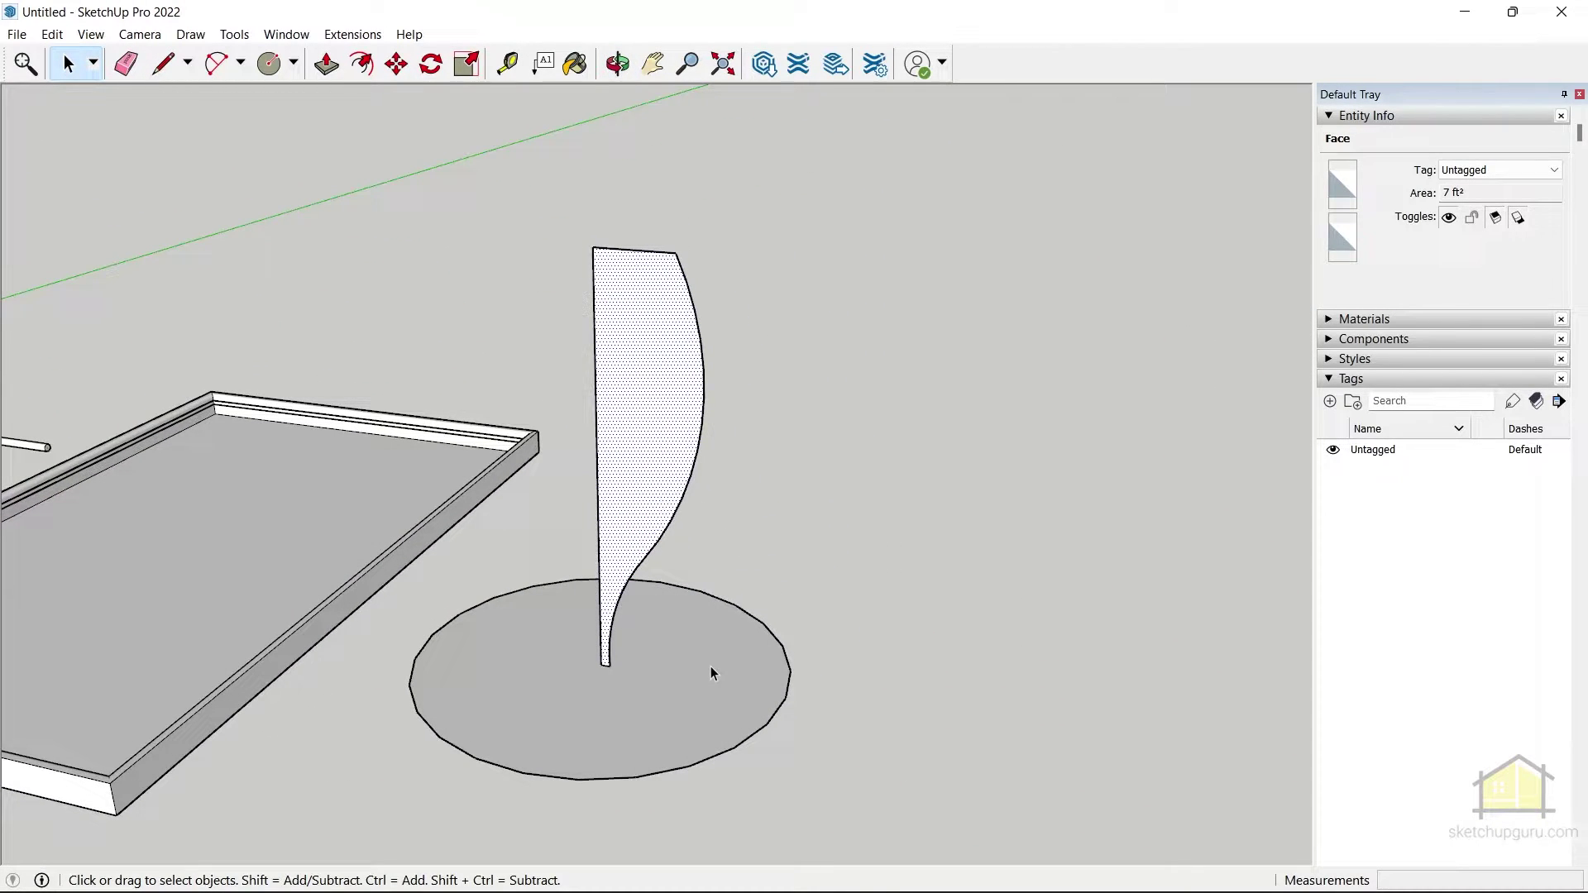
pyautogui.click(704, 711)
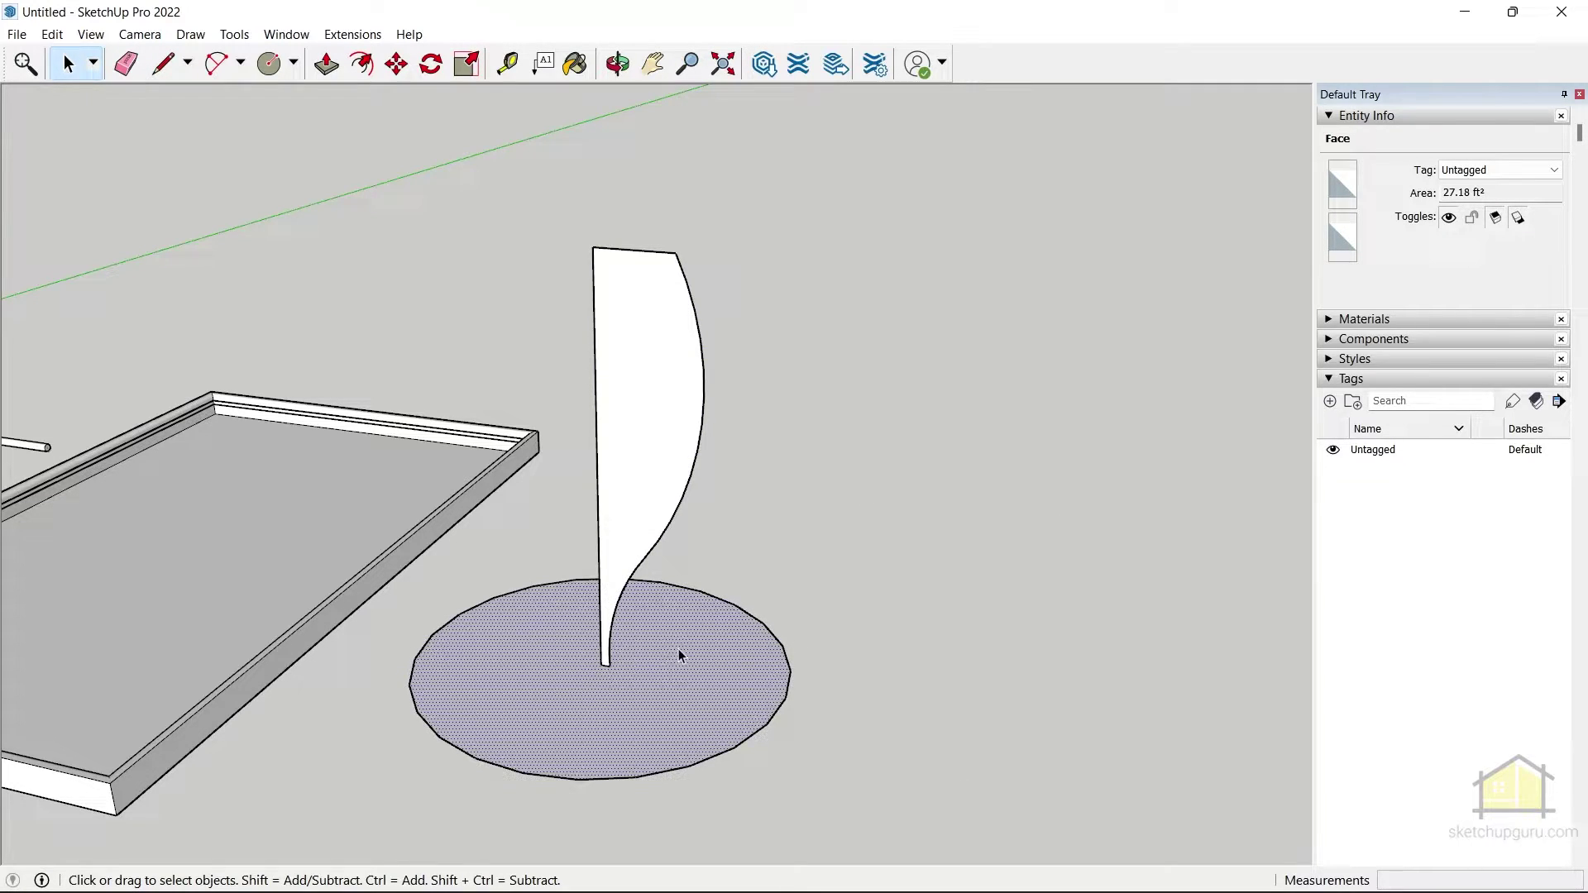
pyautogui.click(234, 34)
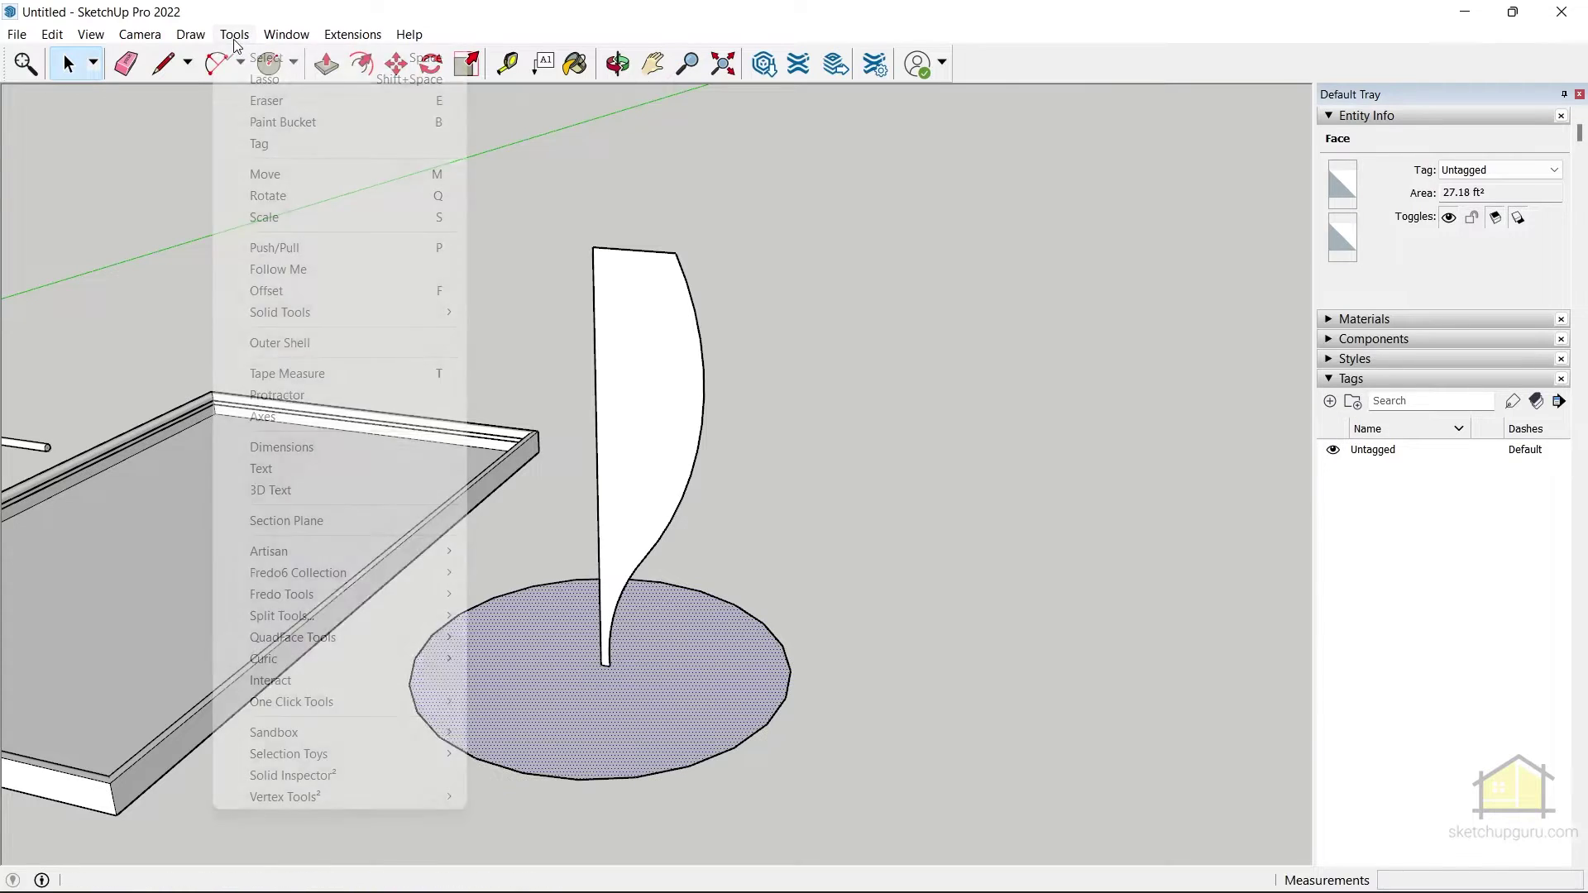
pyautogui.click(347, 267)
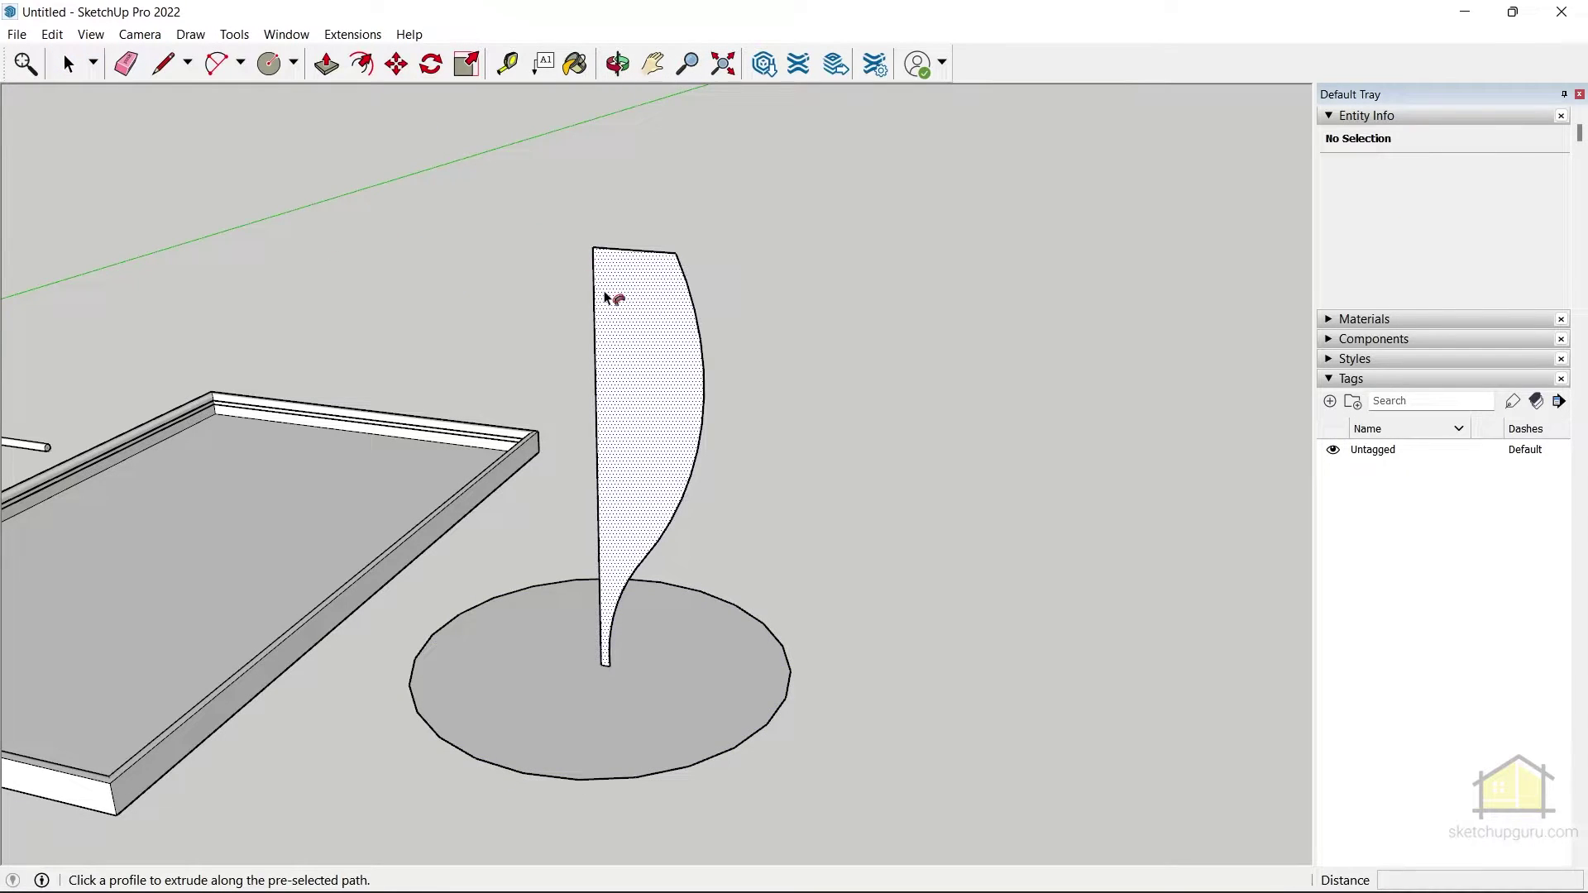
pyautogui.click(634, 295)
pyautogui.moveTo(641, 301); pyautogui.dragTo(560, 294, button='middle')
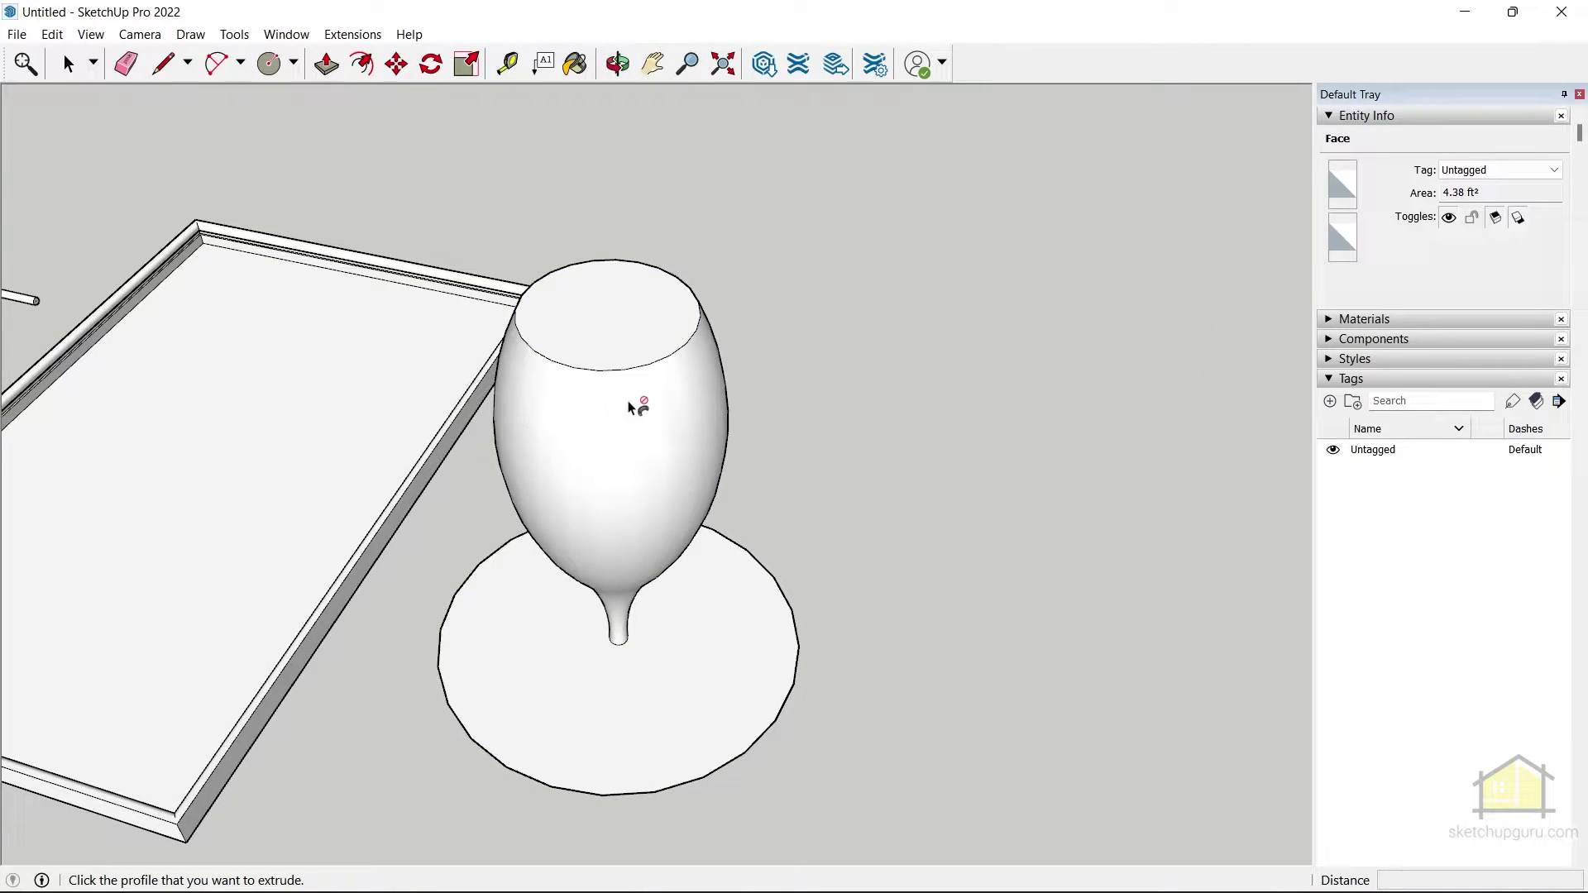
pyautogui.hotkey('ctrl', 'z')
# Step: Offset the half-goblet profile's outline inward by about 2 5/16 inches
pyautogui.moveTo(655, 450); pyautogui.dragTo(688, 361, button='middle')
pyautogui.press('space')
pyautogui.scroll(1, 680, 341)
pyautogui.press('f')
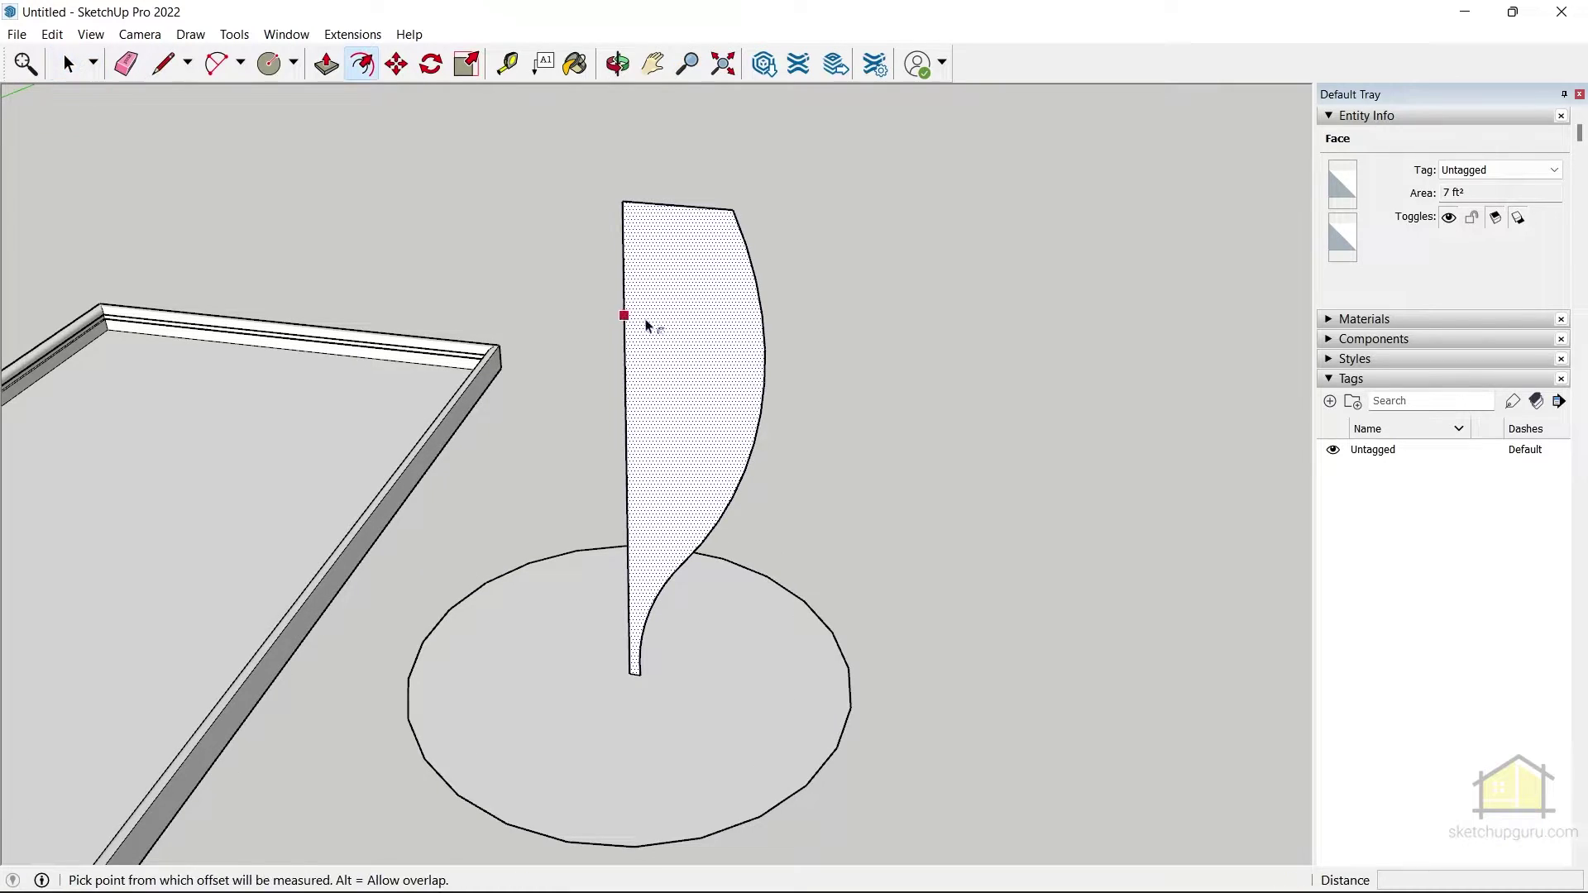
pyautogui.click(624, 310)
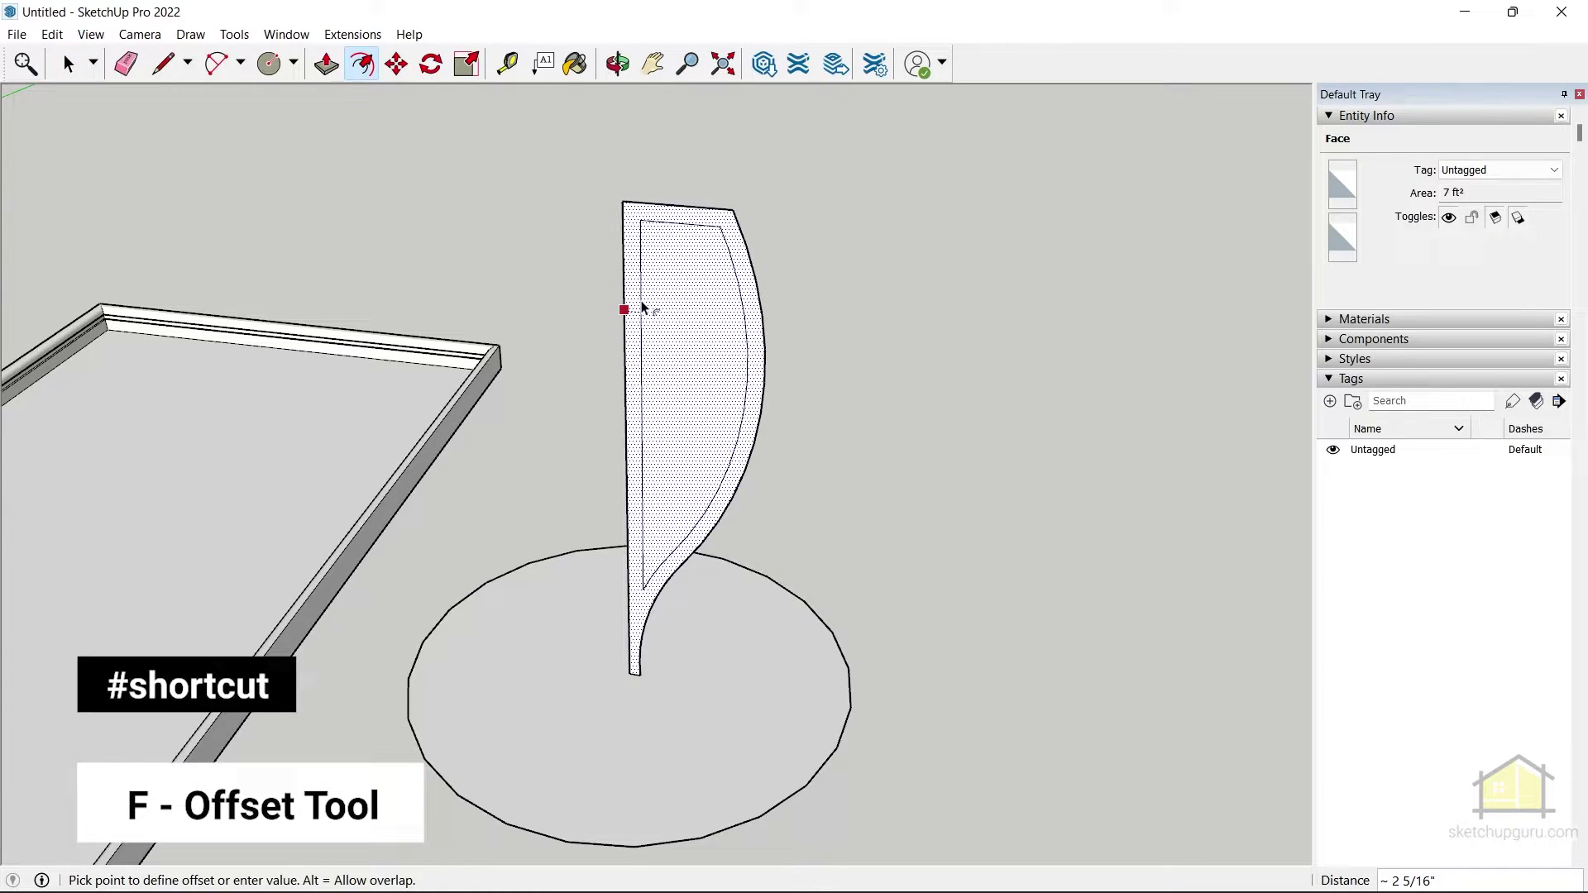
pyautogui.click(676, 277)
pyautogui.press('space')
pyautogui.scroll(1, 702, 237)
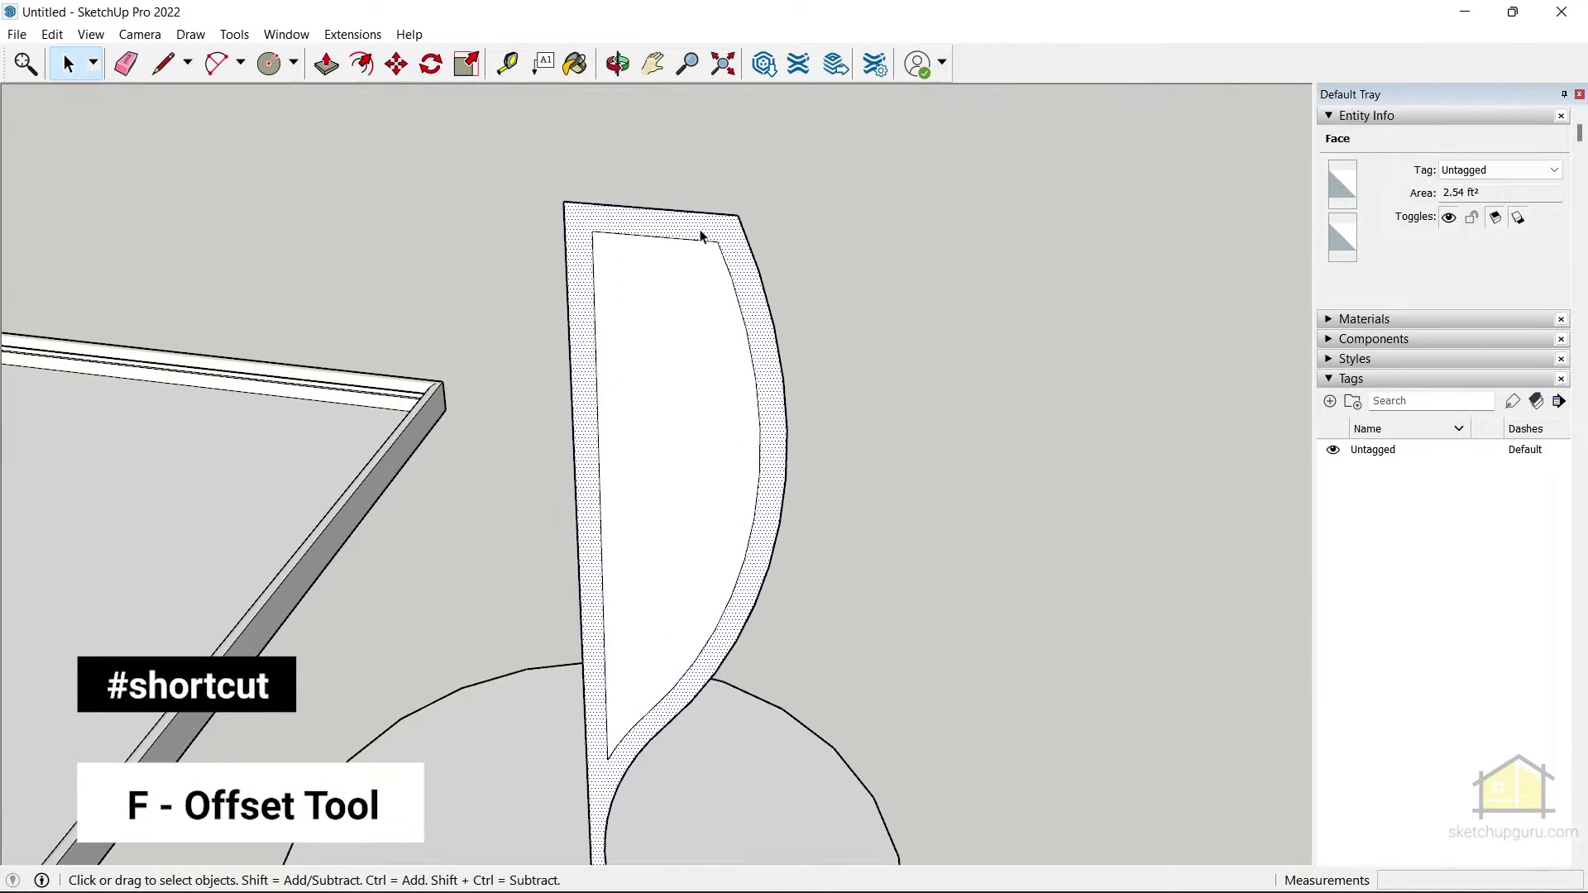
# Step: Extend the inner offset curve with lines to the profile's top edge and to its straight vertical side
pyautogui.scroll(1, 723, 248)
pyautogui.press('l')
pyautogui.click(707, 206)
pyautogui.scroll(-2, 666, 220)
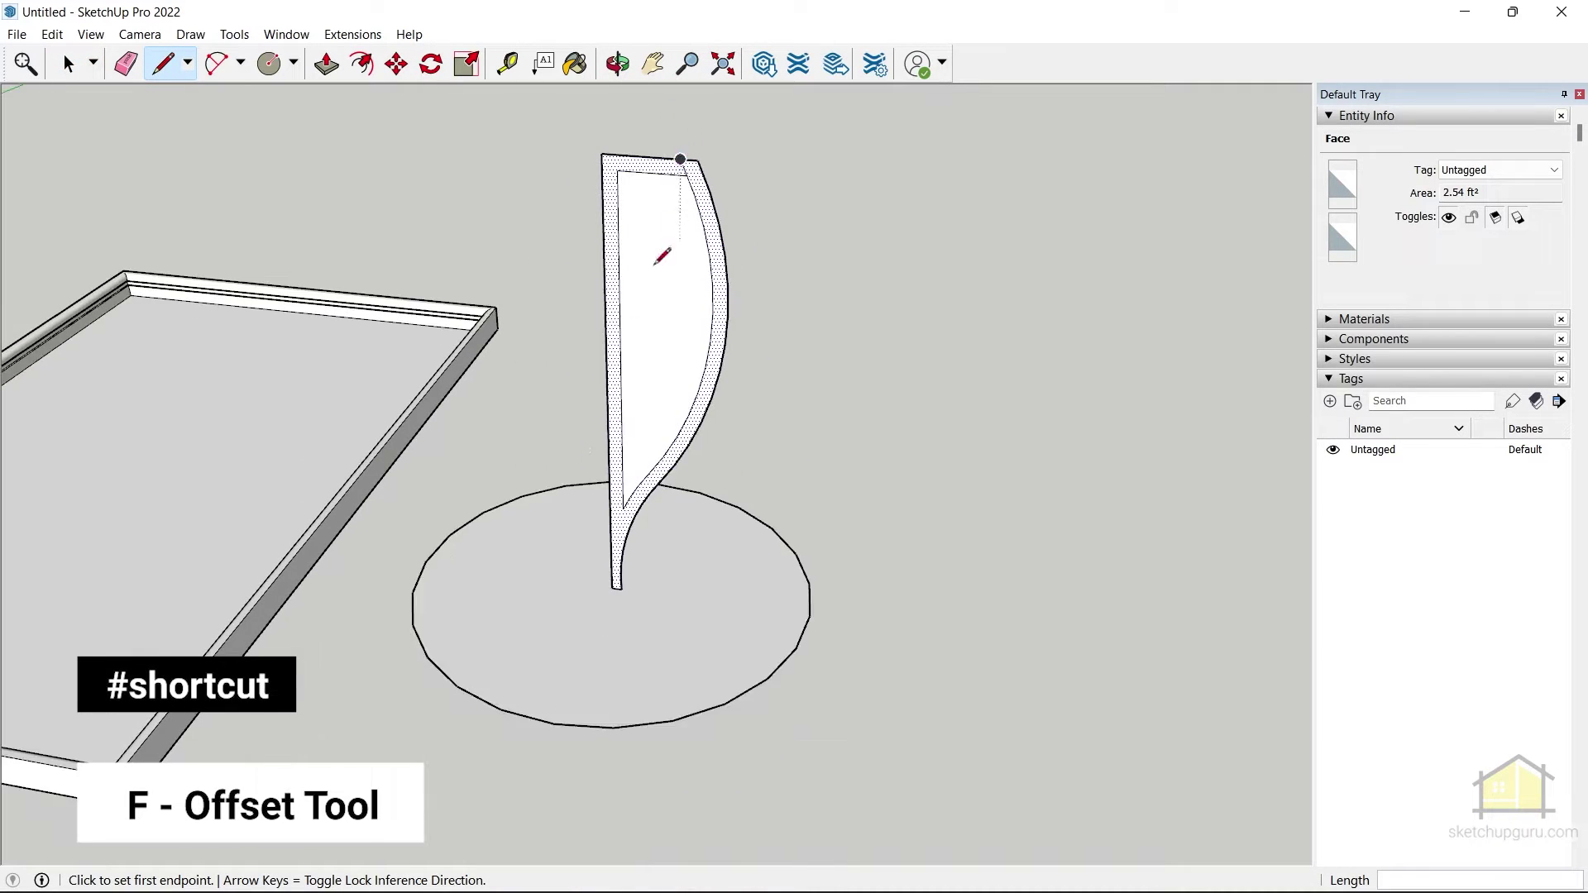
pyautogui.scroll(3, 645, 500)
pyautogui.click(683, 455)
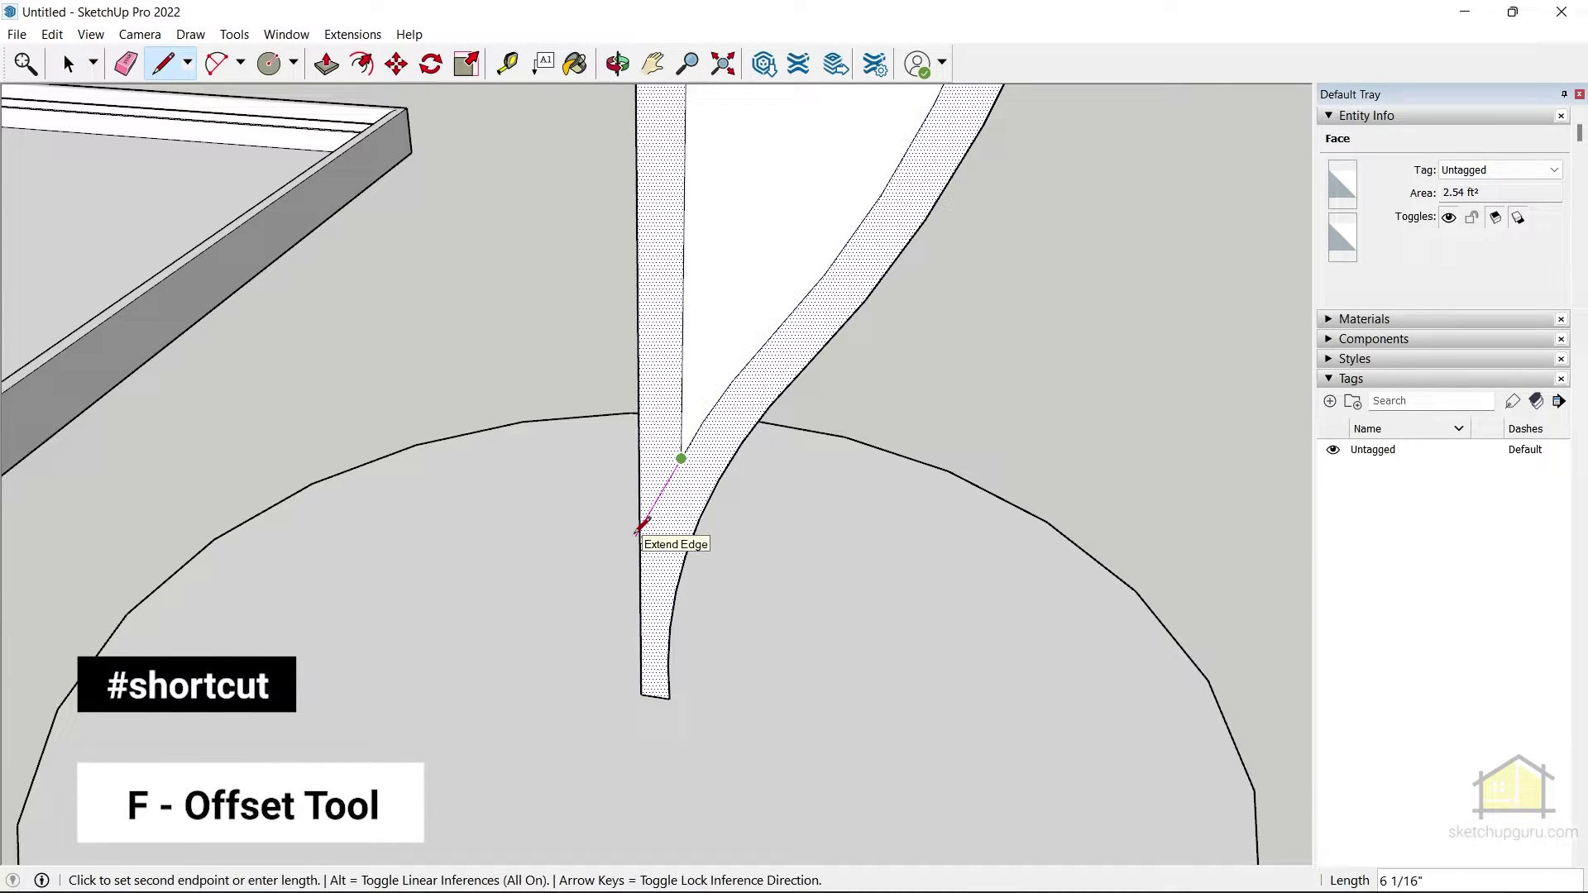
pyautogui.click(641, 526)
# Step: Erase the straight inner edges and the enclosed interior face, leaving only the thin curved wall and stem profile
pyautogui.scroll(-2, 643, 530)
pyautogui.press('e')
pyautogui.click(664, 361)
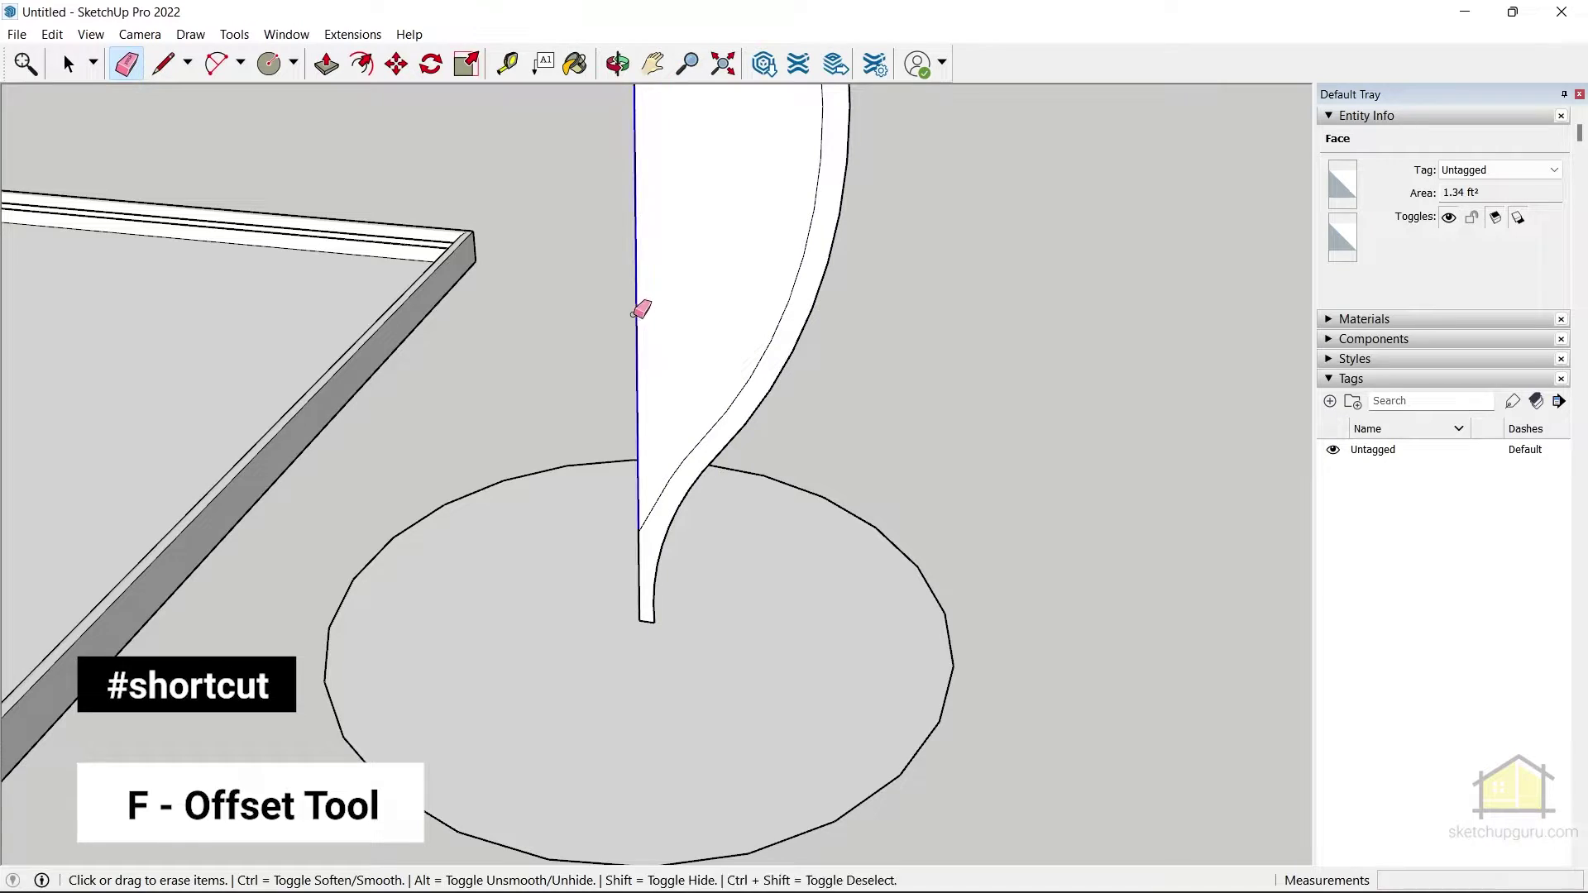
pyautogui.click(635, 314)
pyautogui.scroll(-3, 667, 159)
pyautogui.scroll(2, 664, 153)
pyautogui.press('space')
pyautogui.scroll(-2, 704, 346)
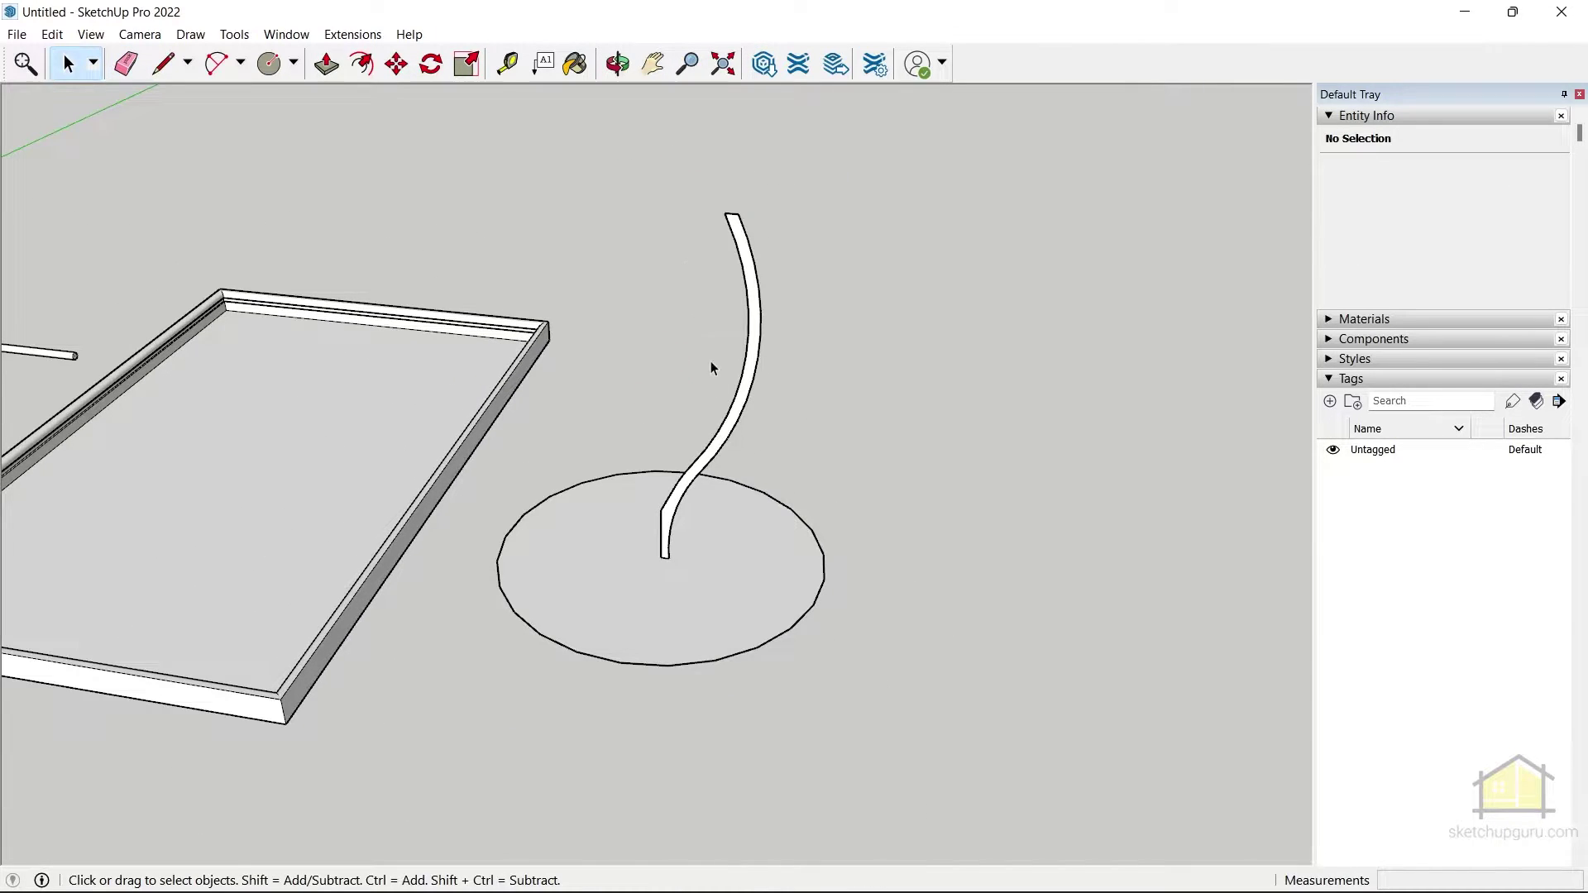
# Step: Revolve the thin curved profile into a hollow goblet with Follow Me, using the circle's face as the preselected path
pyautogui.scroll(1, 703, 449)
pyautogui.click(703, 449)
pyautogui.scroll(-2, 728, 323)
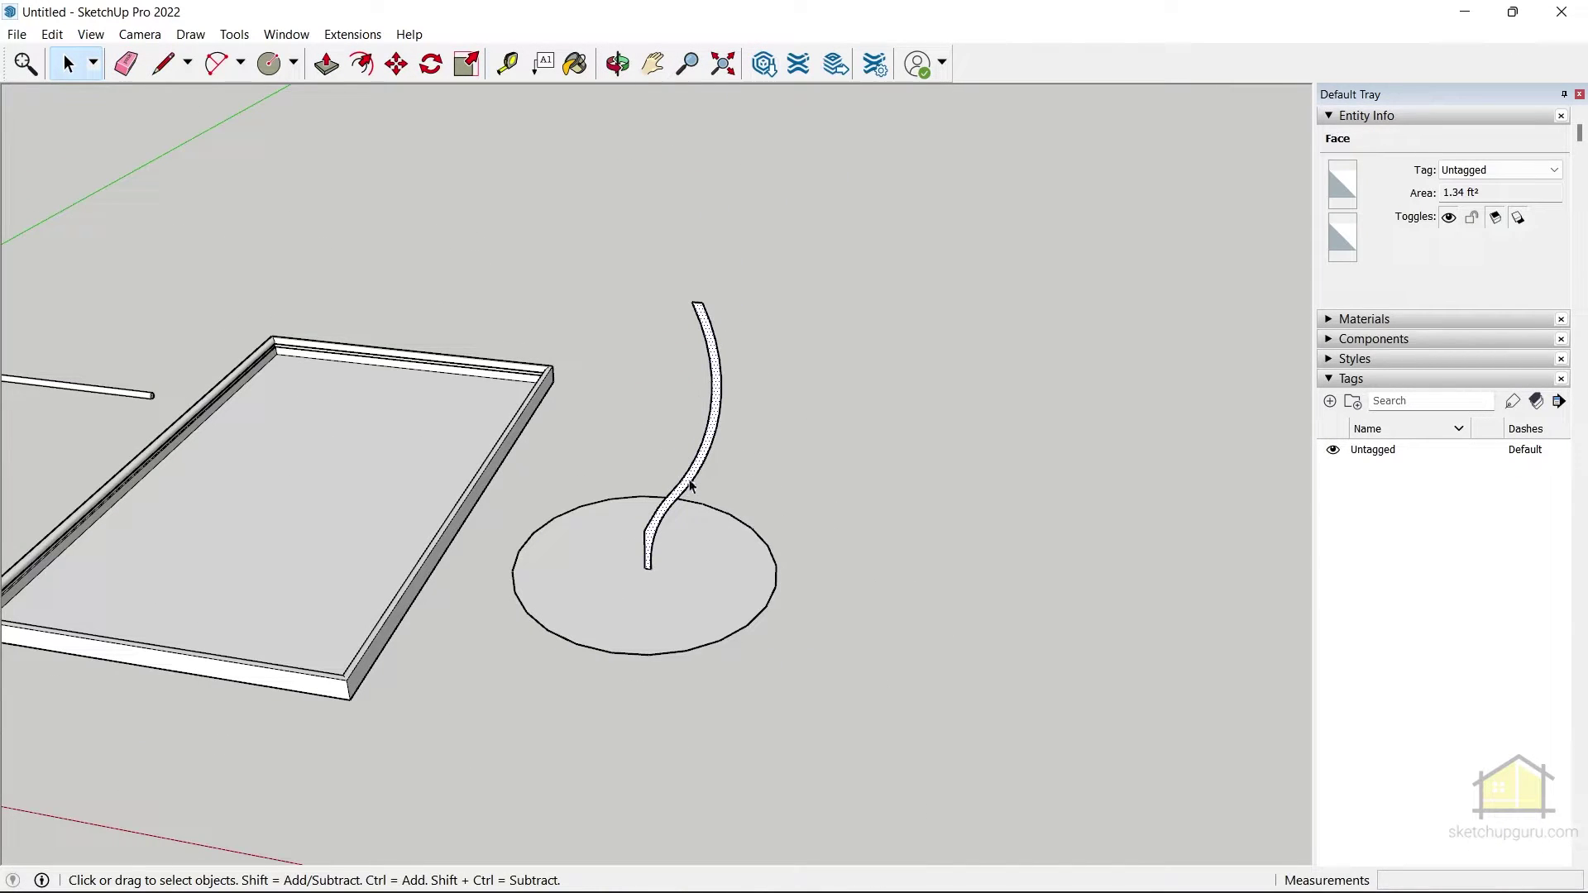
pyautogui.click(691, 507)
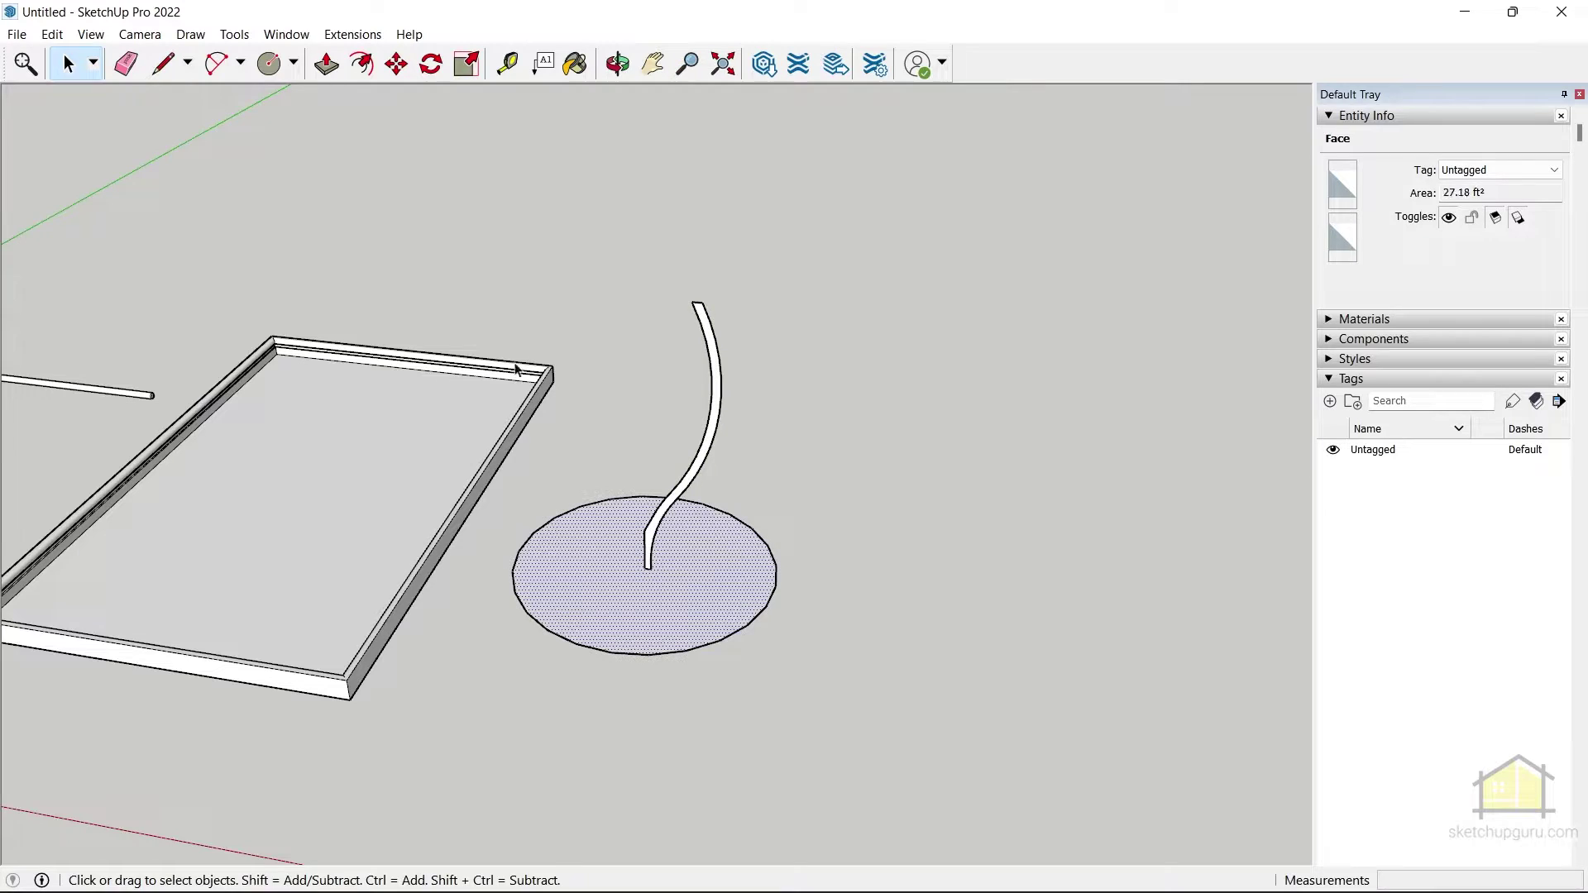
pyautogui.click(234, 33)
pyautogui.click(347, 269)
pyautogui.scroll(1, 699, 315)
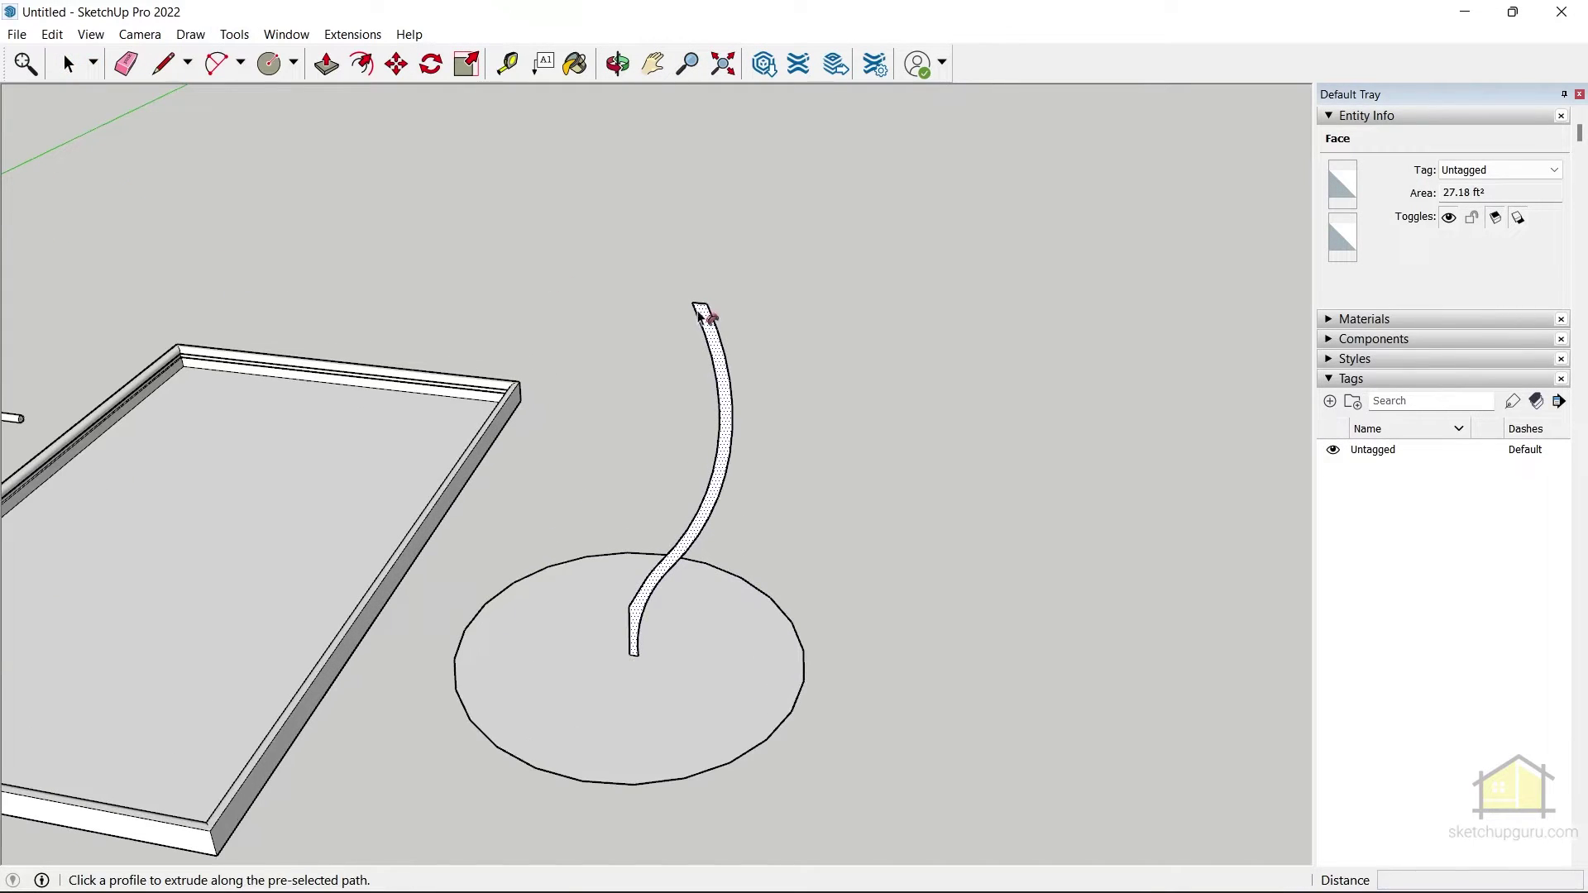
pyautogui.click(705, 324)
pyautogui.moveTo(793, 493); pyautogui.dragTo(743, 556, button='middle')
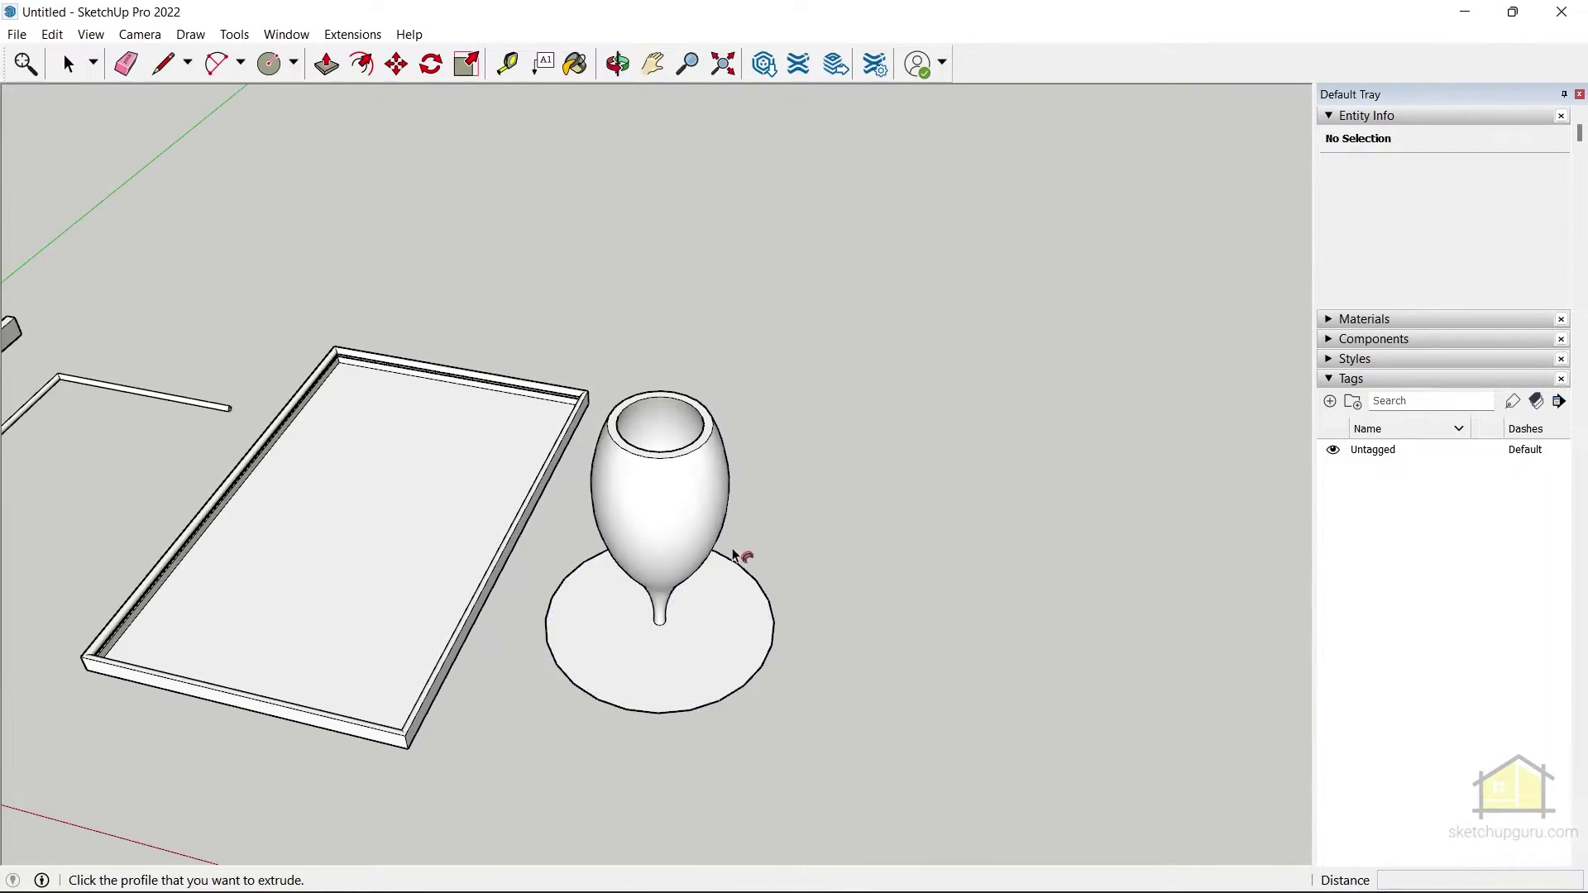
# Step: Examine the hollow goblet and the other Follow Me models from several angles
pyautogui.scroll(-1, 755, 508)
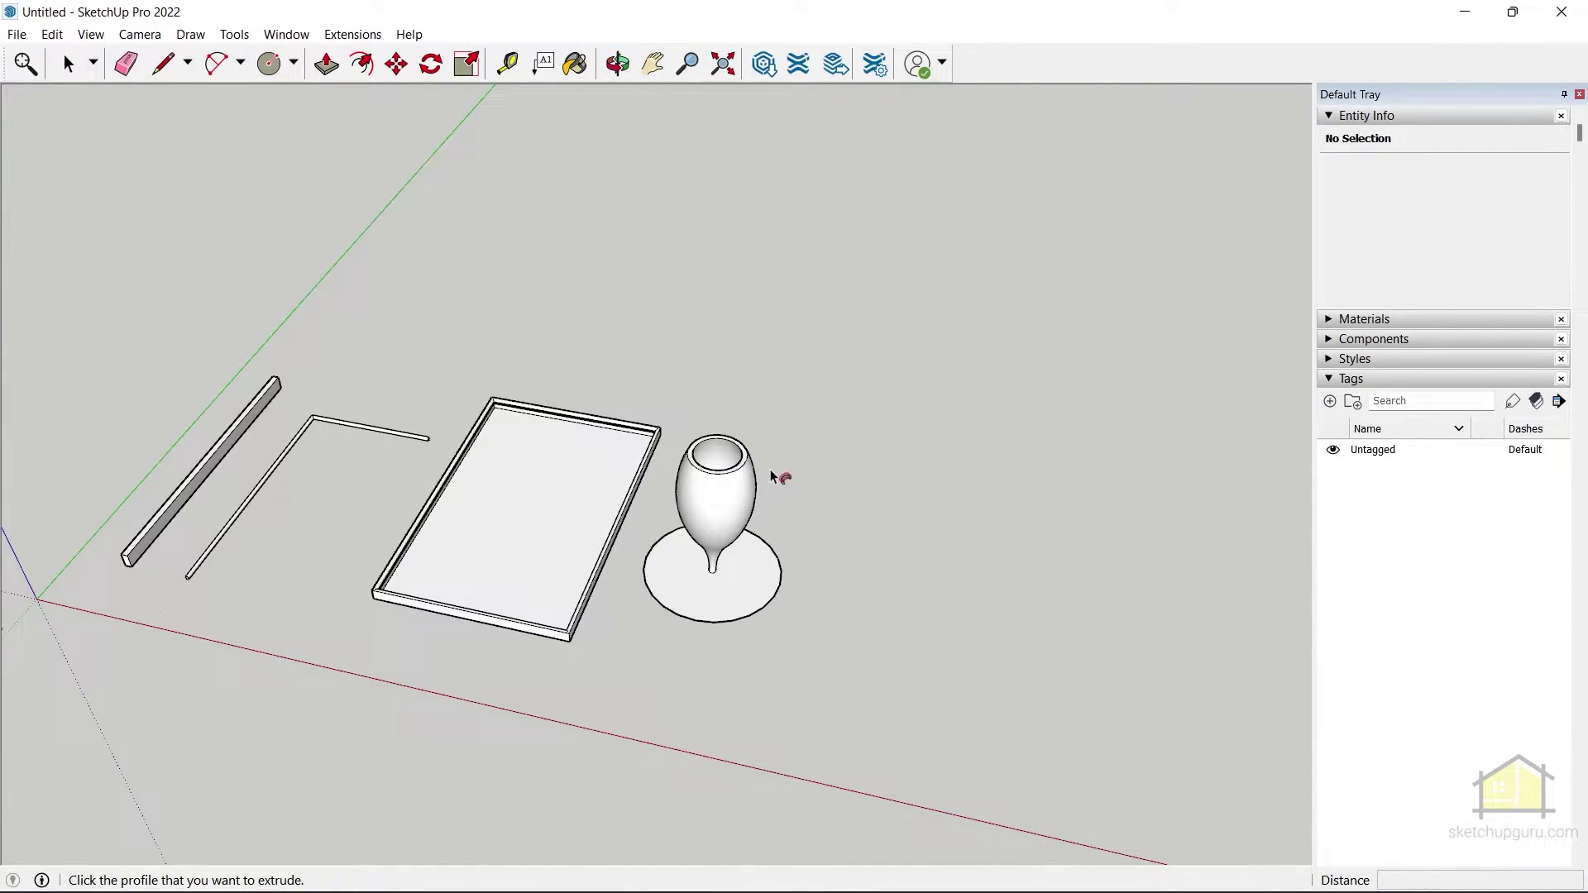
pyautogui.moveTo(771, 469); pyautogui.dragTo(525, 507, button='middle')
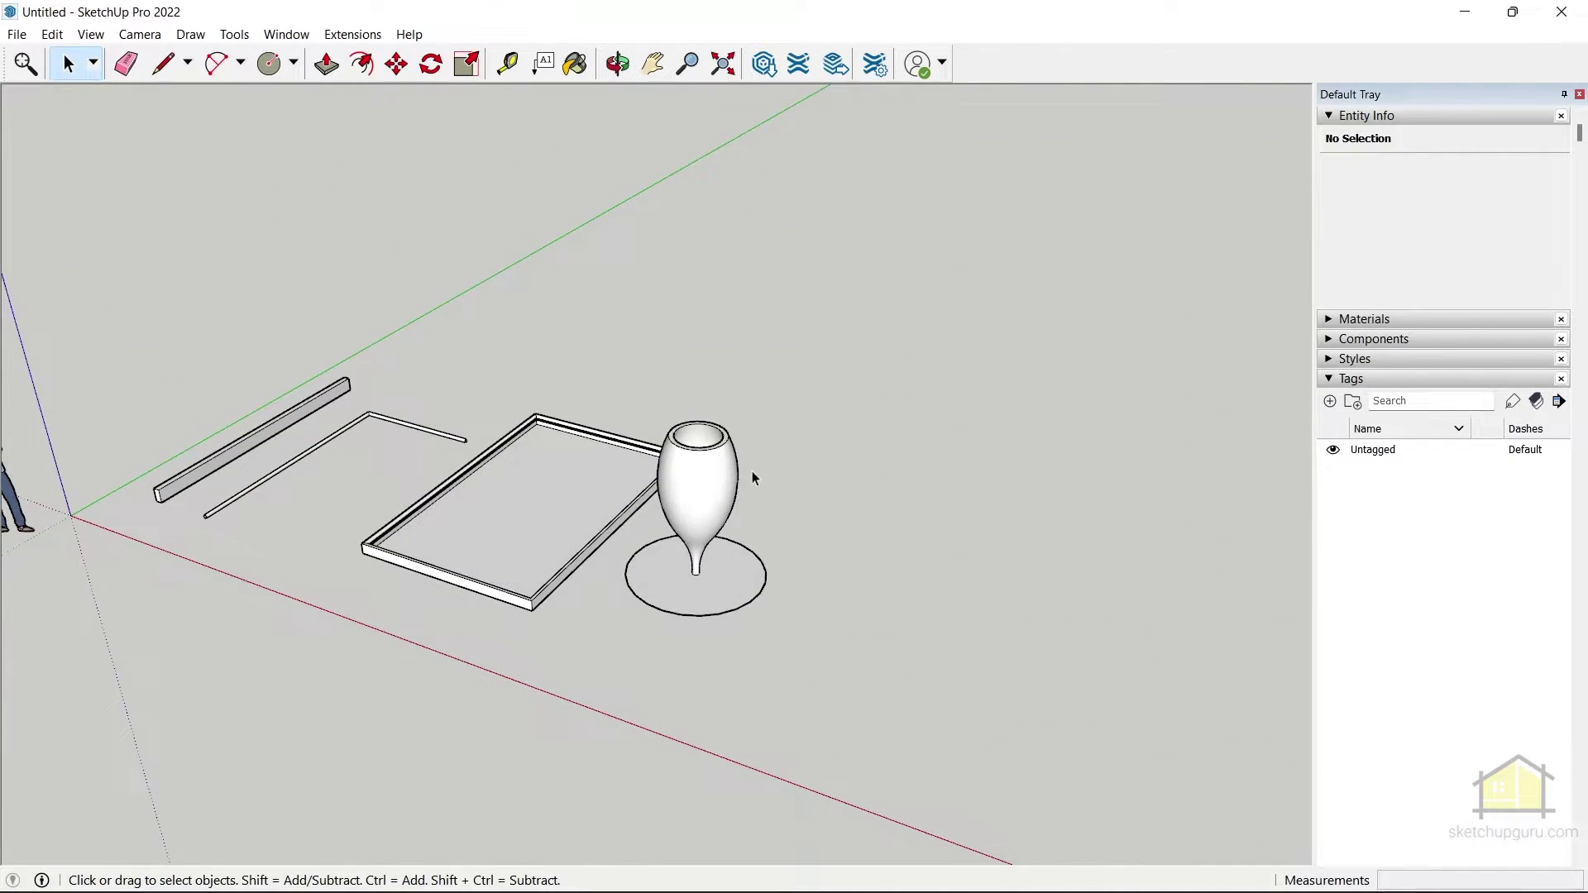
pyautogui.moveTo(762, 486); pyautogui.dragTo(845, 546, button='middle')
pyautogui.scroll(-1, 845, 546)
pyautogui.scroll(3, 703, 487)
pyautogui.moveTo(703, 488); pyautogui.dragTo(861, 394, button='middle')
pyautogui.scroll(-2, 827, 443)
pyautogui.moveTo(468, 434); pyautogui.dragTo(857, 623, button='middle')
pyautogui.scroll(-2, 978, 631)
pyautogui.scroll(-1, 910, 571)
pyautogui.scroll(2, 910, 571)
pyautogui.scroll(3, 610, 537)
# Step: Draw a 7' by 3' rectangle flat on the ground beside the goblet, on the side away from the framed rectangle
pyautogui.keyDown('shift'); pyautogui.moveTo(609, 537); pyautogui.dragTo(794, 500, button='middle'); pyautogui.keyUp('shift')
pyautogui.scroll(-2, 666, 433)
pyautogui.scroll(1, 869, 420)
pyautogui.press('r')
pyautogui.click(660, 524)
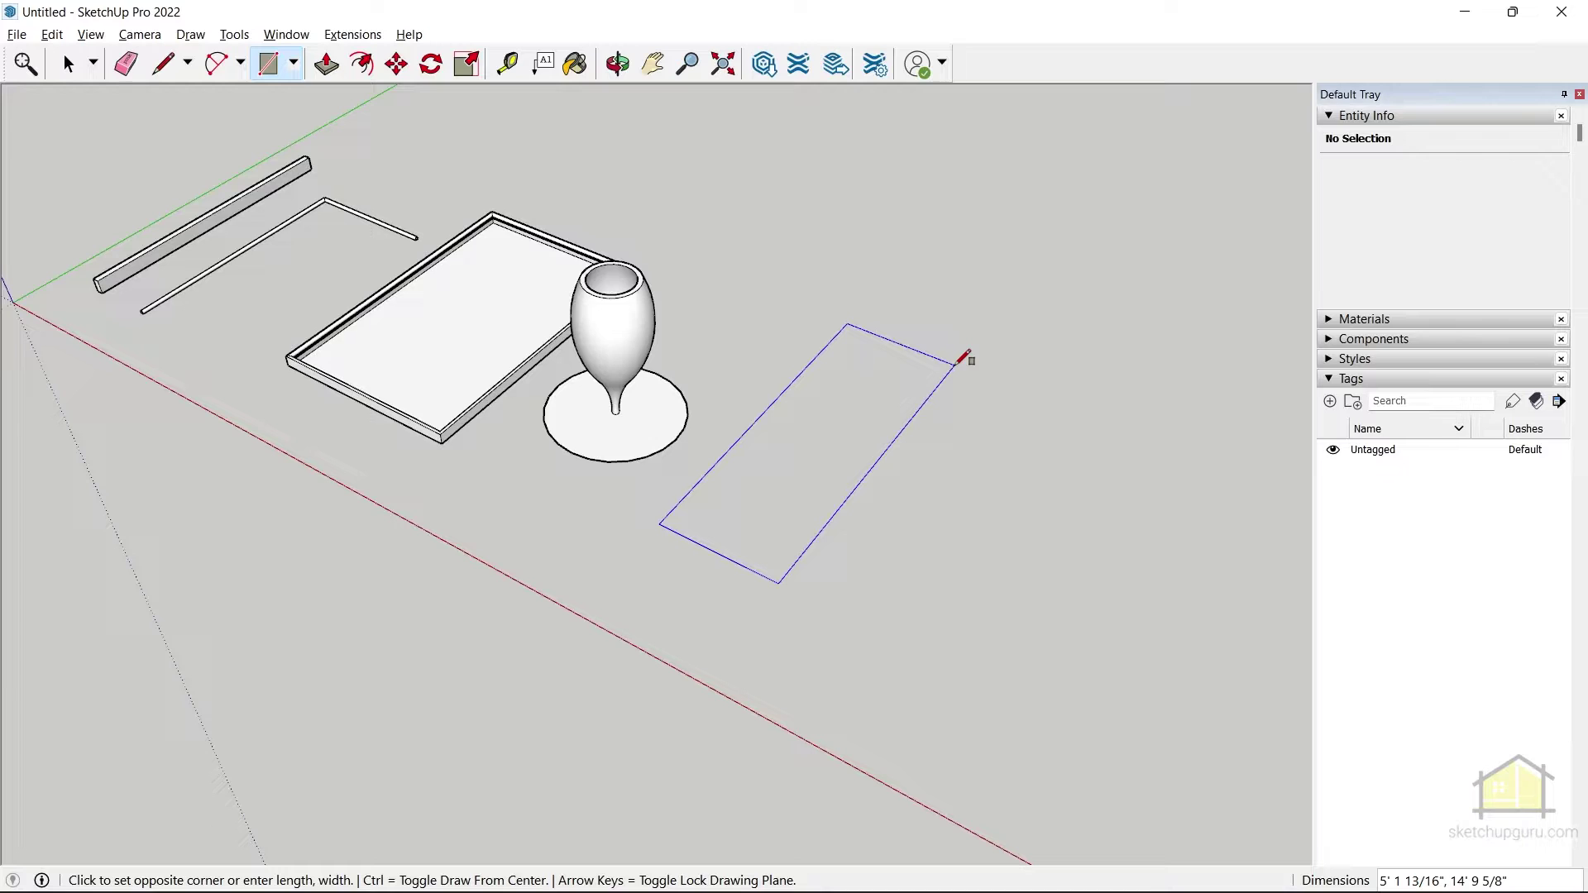
pyautogui.write('7')
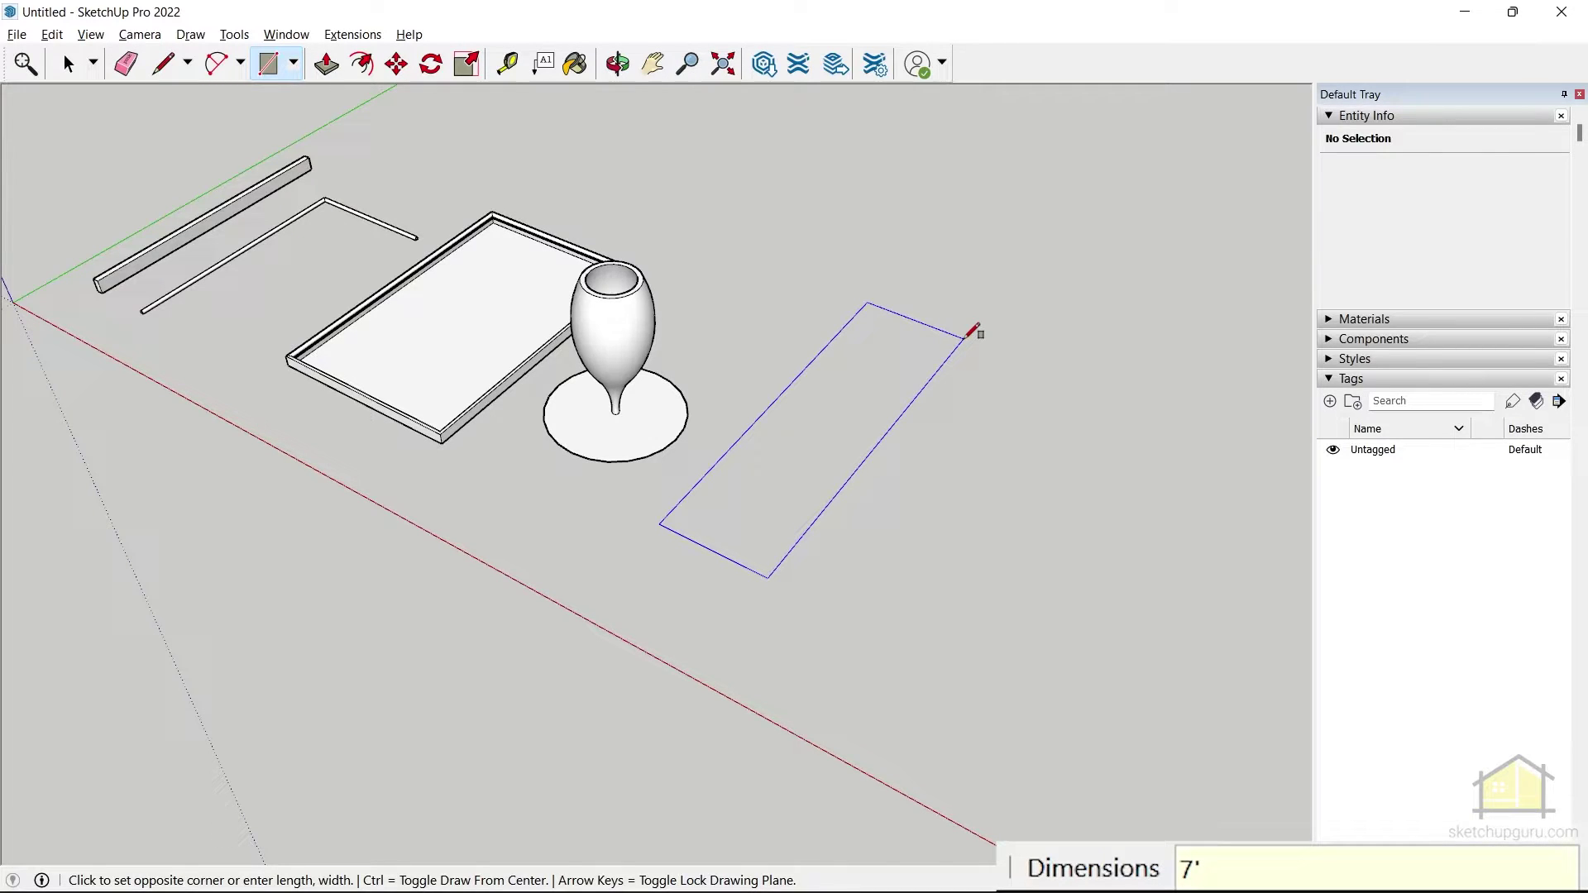
pyautogui.press('Return')
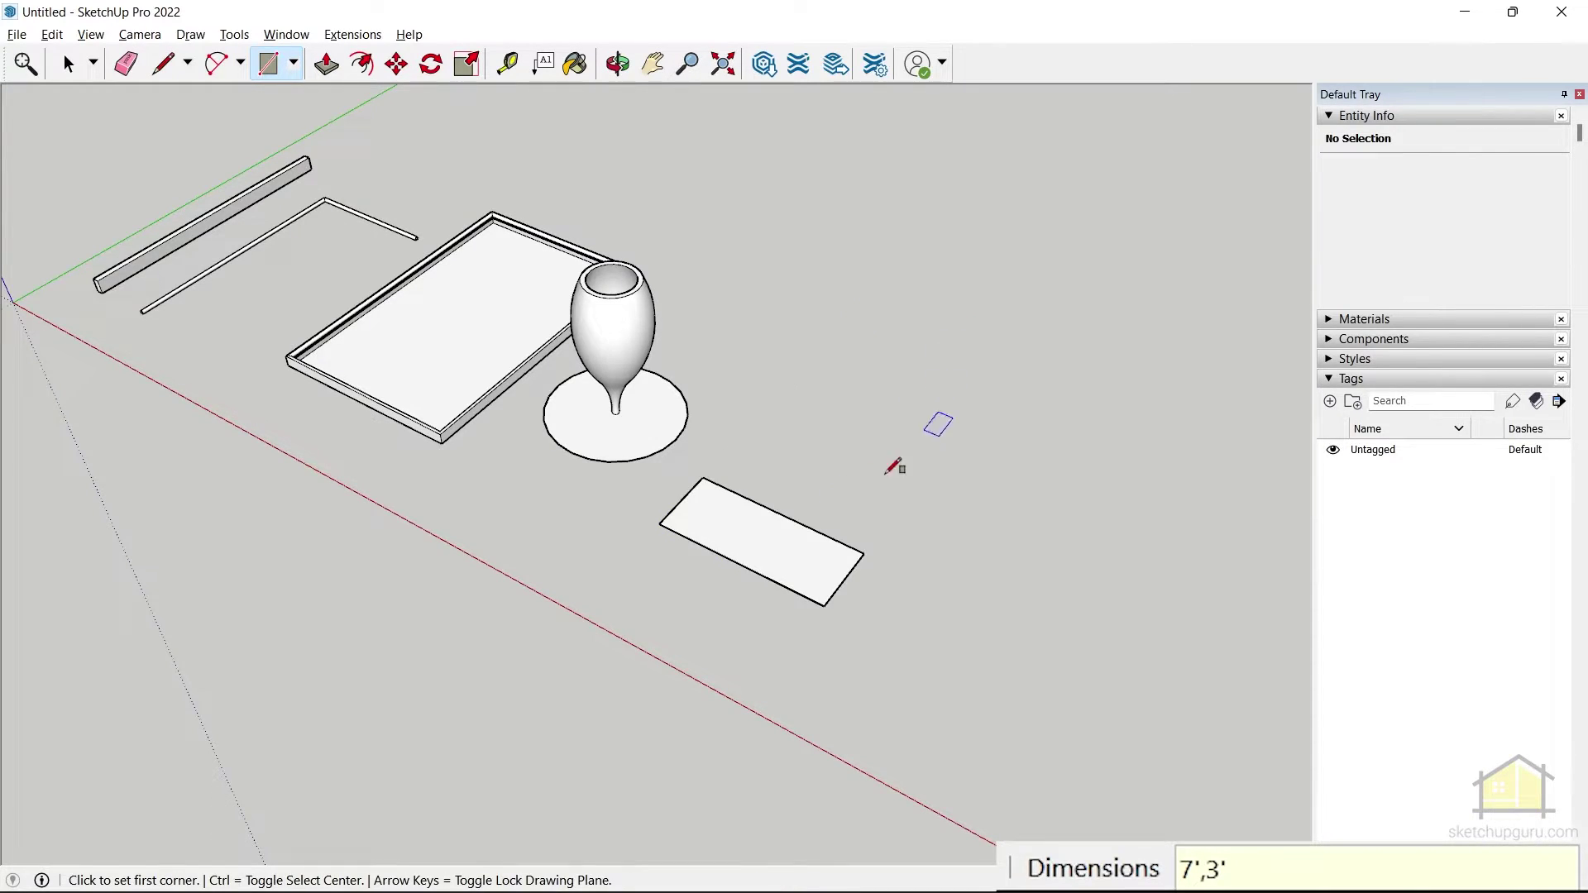
pyautogui.press('space')
# Step: Rotate the new rectangle a quarter turn on the ground so its long sides run along the green axis
pyautogui.moveTo(910, 456); pyautogui.dragTo(936, 538, button='middle')
pyautogui.doubleClick(836, 493)
pyautogui.press('q')
pyautogui.click(788, 489)
pyautogui.click(957, 485)
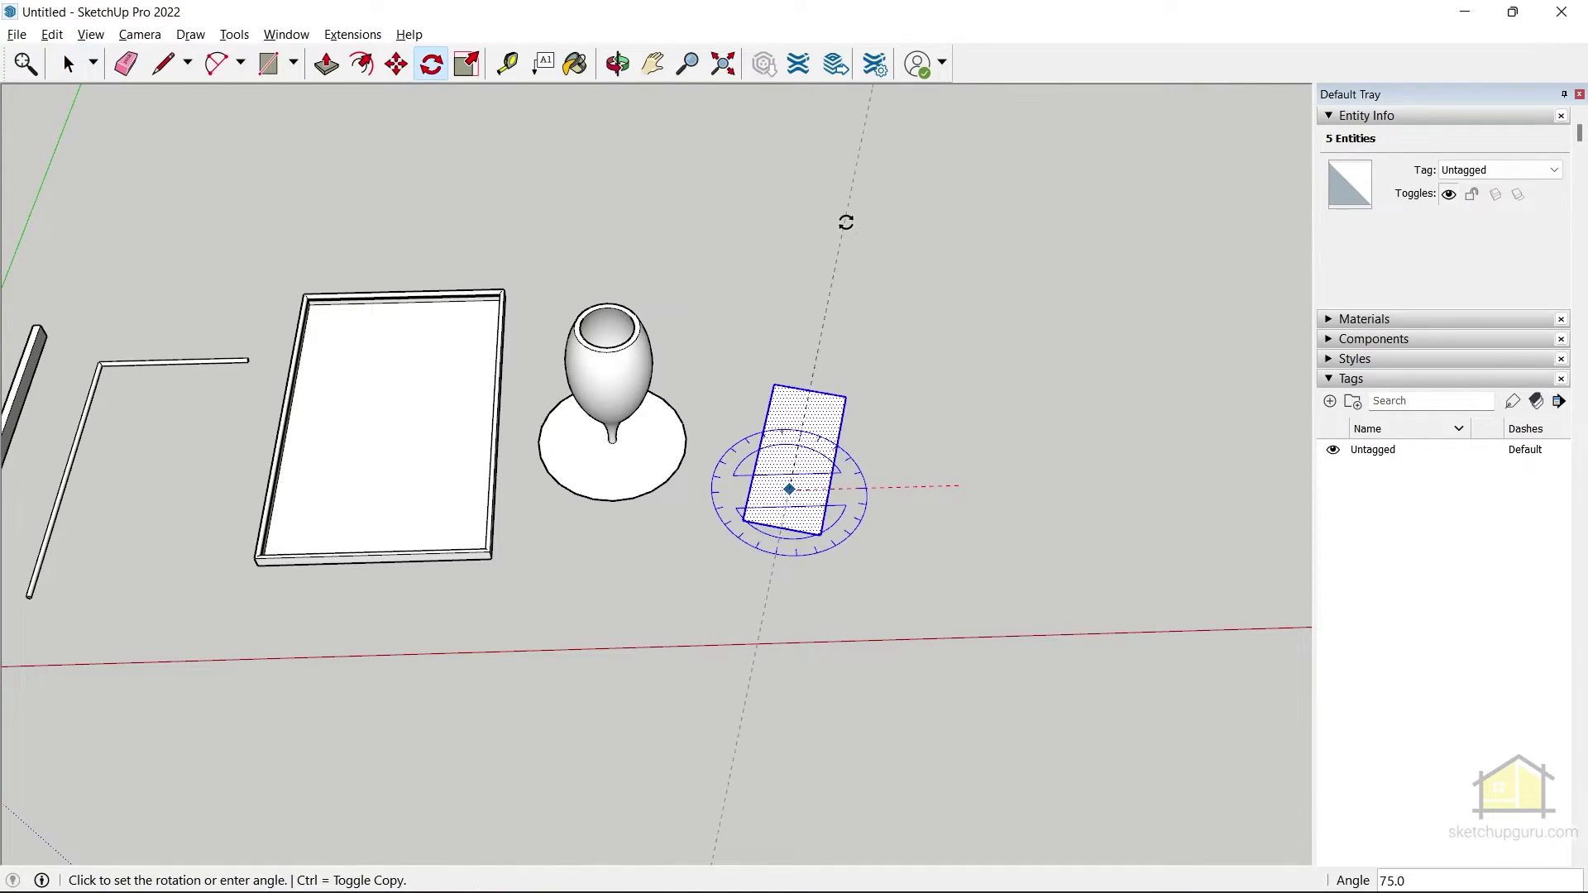
pyautogui.click(845, 222)
pyautogui.moveTo(845, 221); pyautogui.dragTo(769, 513, button='middle')
pyautogui.press('space')
# Step: Draw a line across the 7' by 3' rectangle from the midpoint of its goblet-side long edge to the face's centre
pyautogui.scroll(5, 754, 571)
pyautogui.moveTo(754, 571); pyautogui.dragTo(815, 422, button='middle')
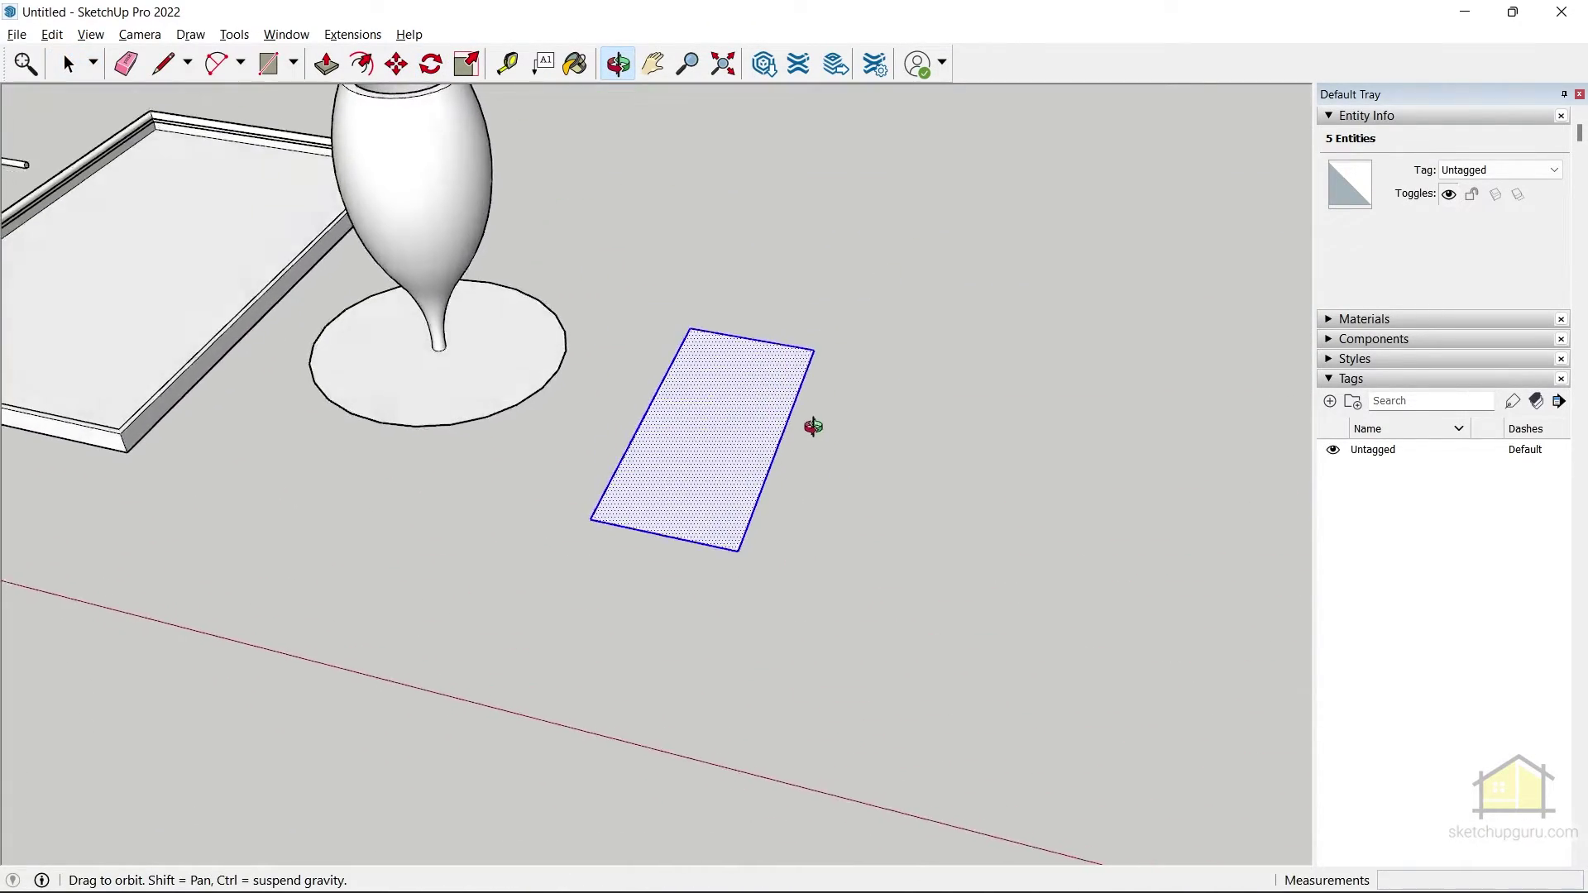
pyautogui.scroll(3, 670, 469)
pyautogui.moveTo(670, 469)
pyautogui.mouseDown(button='middle')
pyautogui.moveTo(890, 400)
pyautogui.moveTo(663, 500)
pyautogui.mouseUp(button='middle')
pyautogui.click(662, 499)
pyautogui.click(693, 430)
pyautogui.moveTo(693, 430); pyautogui.dragTo(703, 413, button='middle')
pyautogui.press('l')
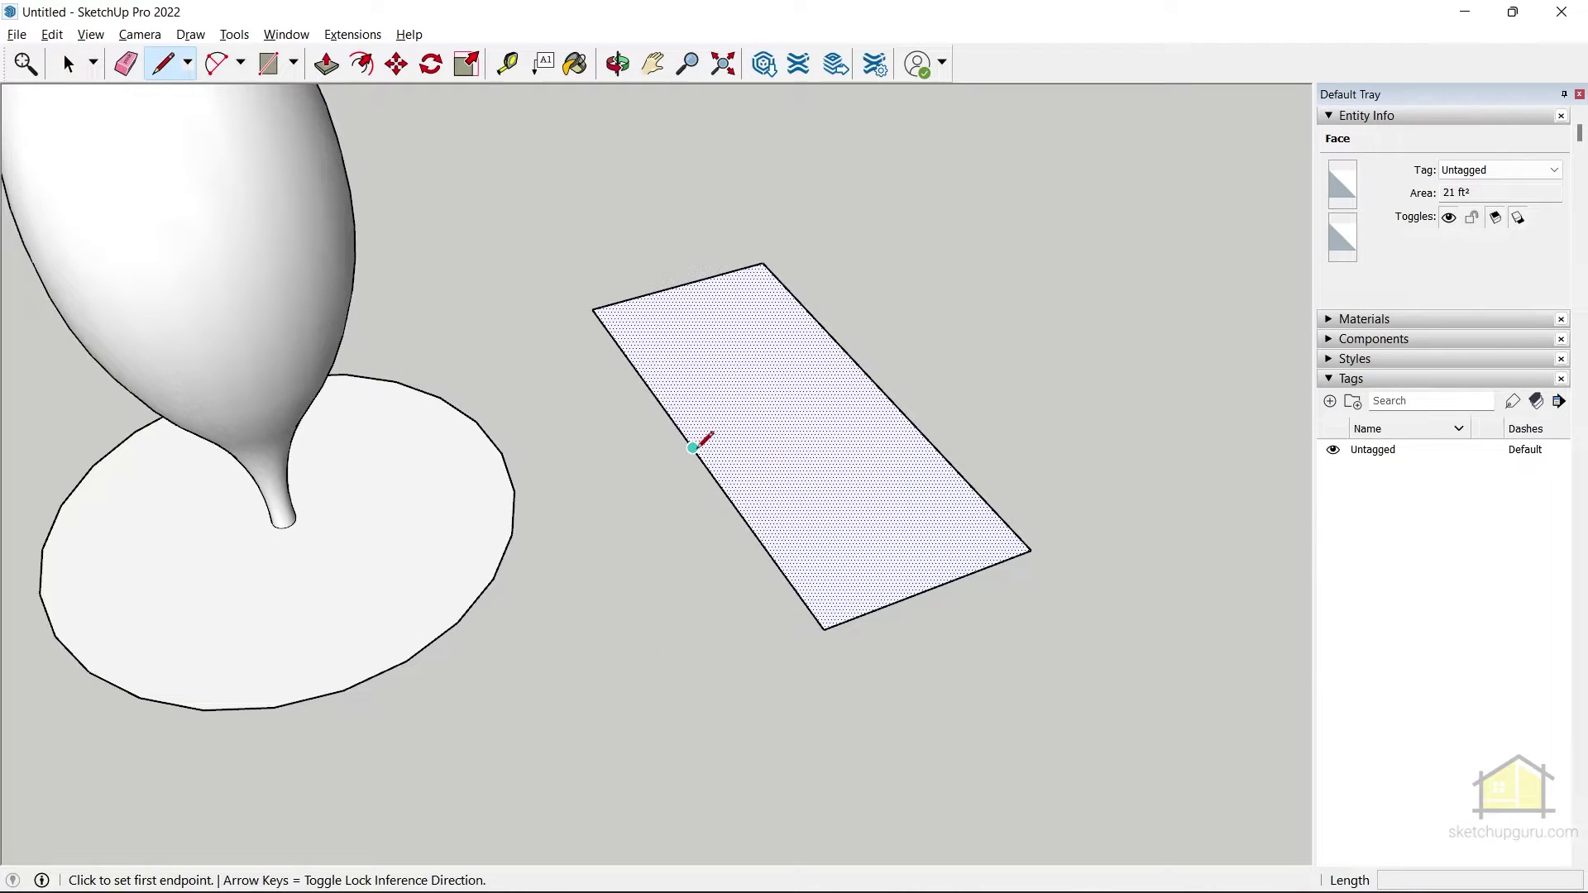
pyautogui.click(692, 447)
pyautogui.scroll(3, 771, 421)
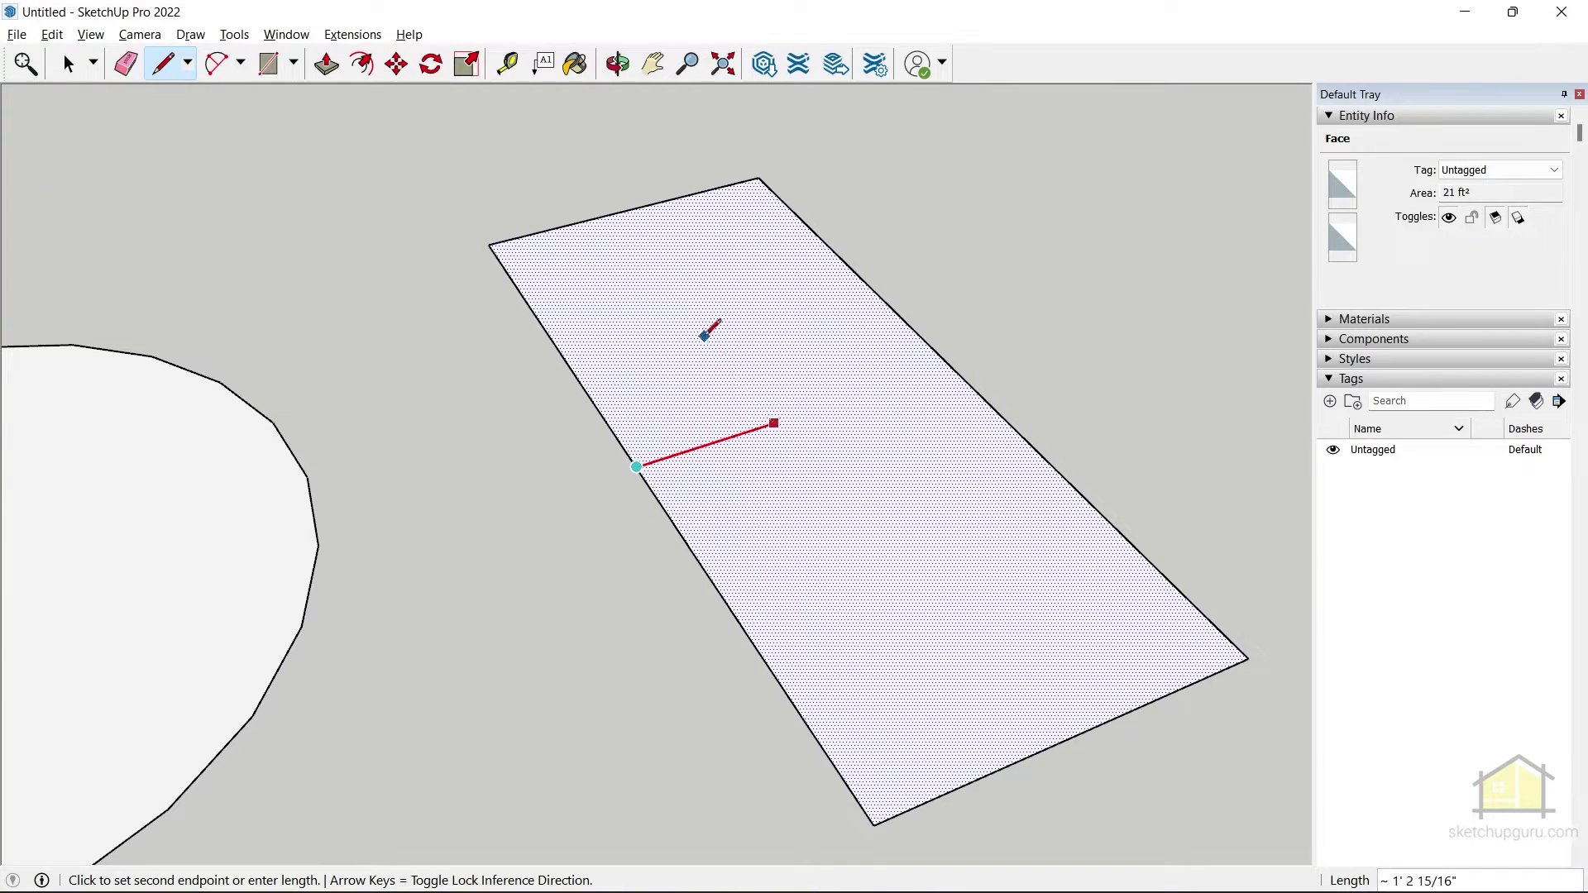
pyautogui.press('Escape')
pyautogui.click(636, 467)
pyautogui.moveTo(766, 358); pyautogui.dragTo(734, 266, button='middle')
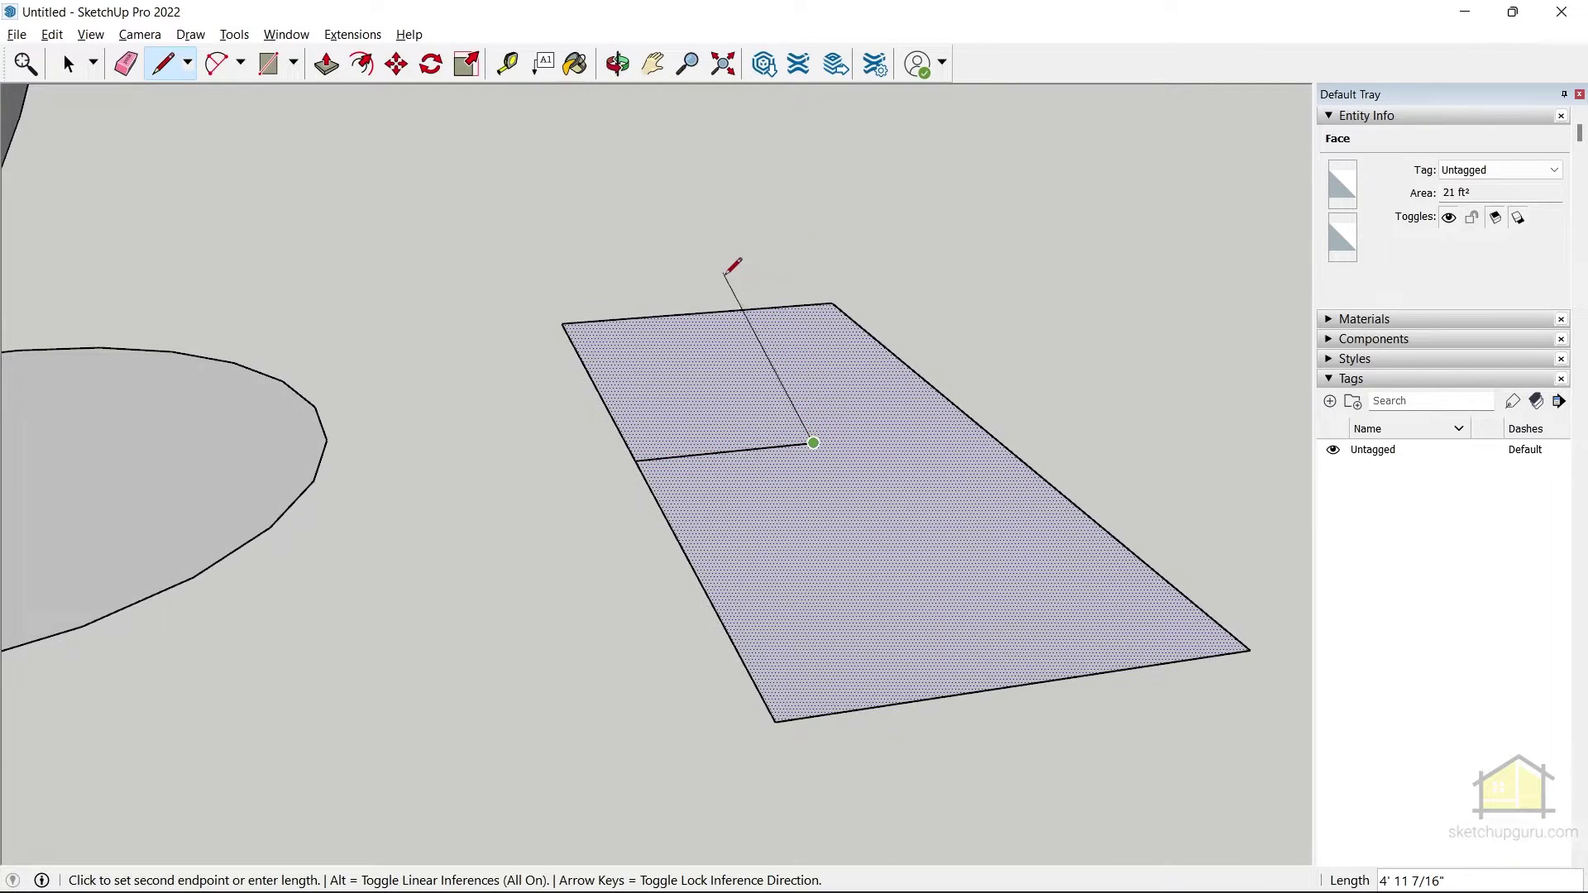
# Step: Complete an upright strip face on that line, 2" high along the blue axis, and select it
pyautogui.scroll(2, 854, 440)
pyautogui.scroll(-3, 854, 440)
pyautogui.scroll(4, 854, 446)
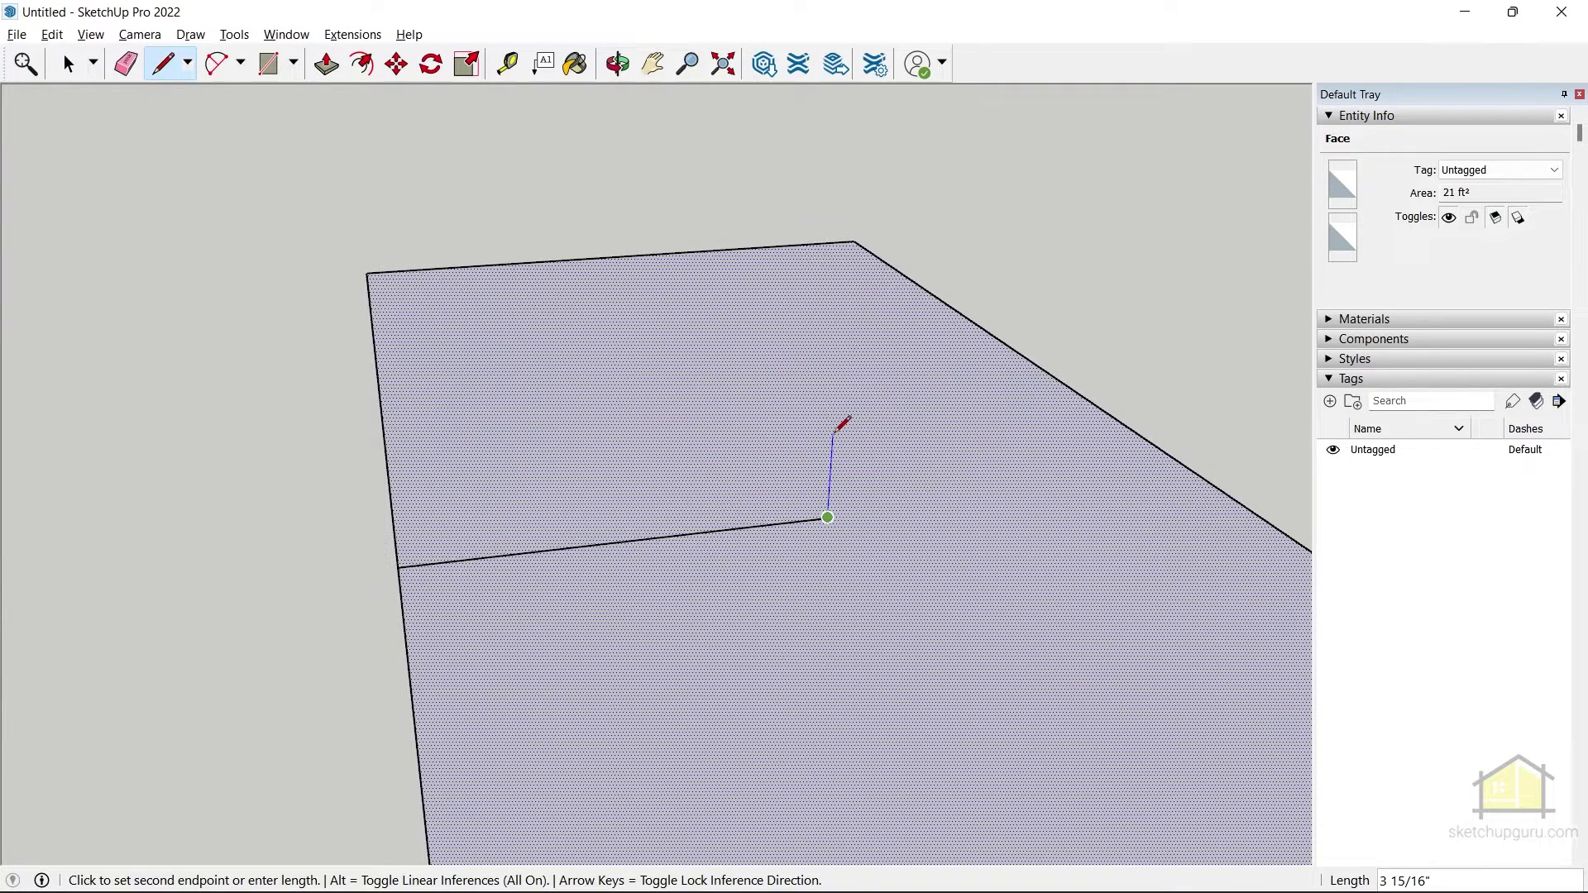
pyautogui.press('Up')
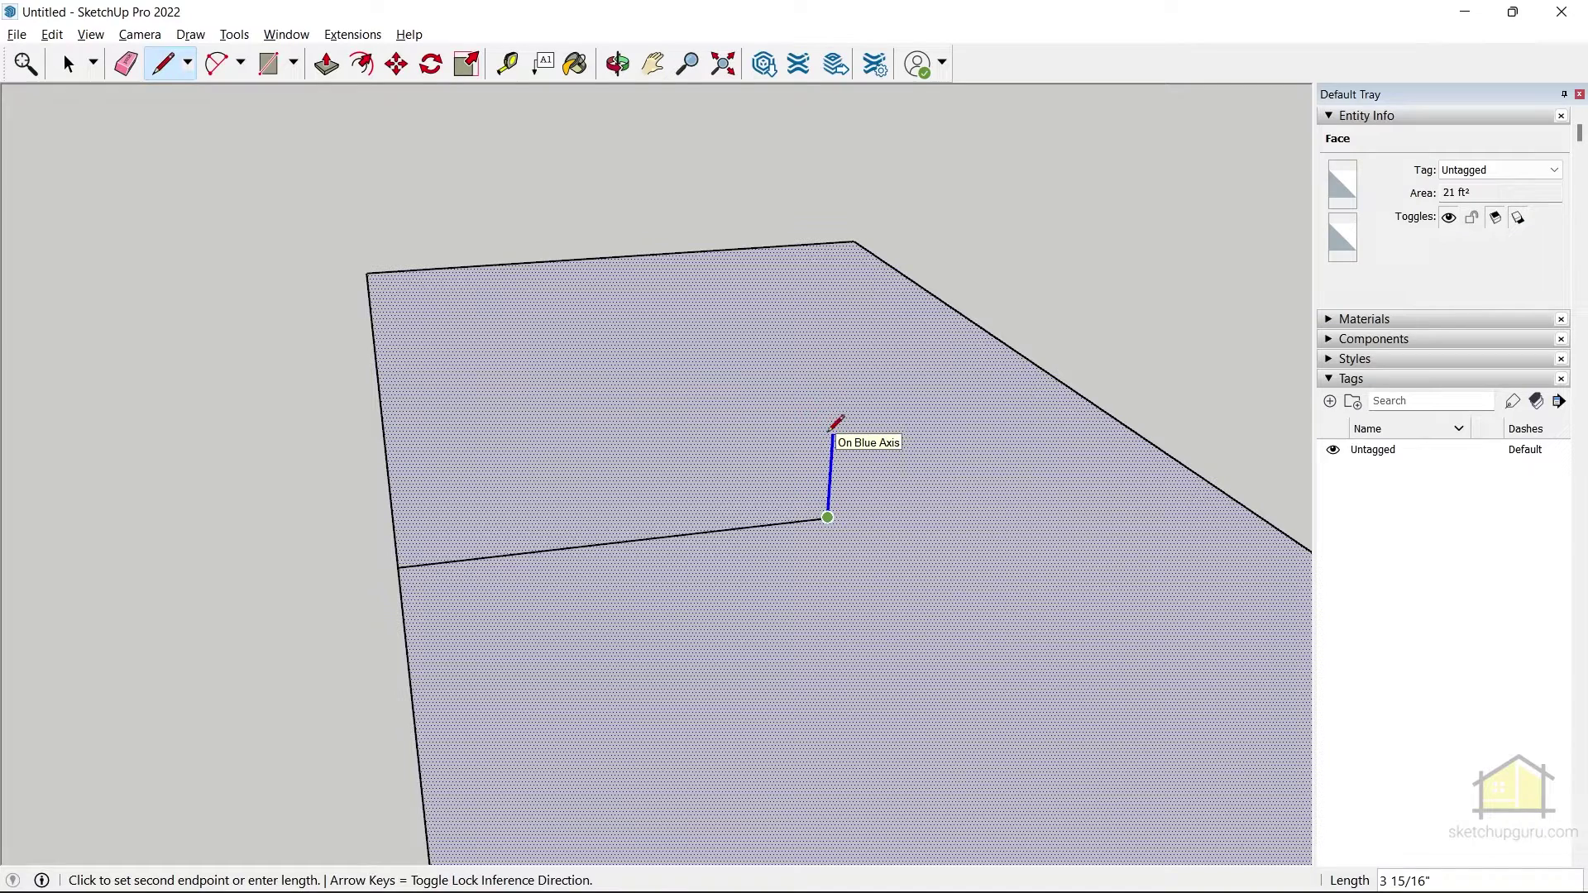
pyautogui.press('Up')
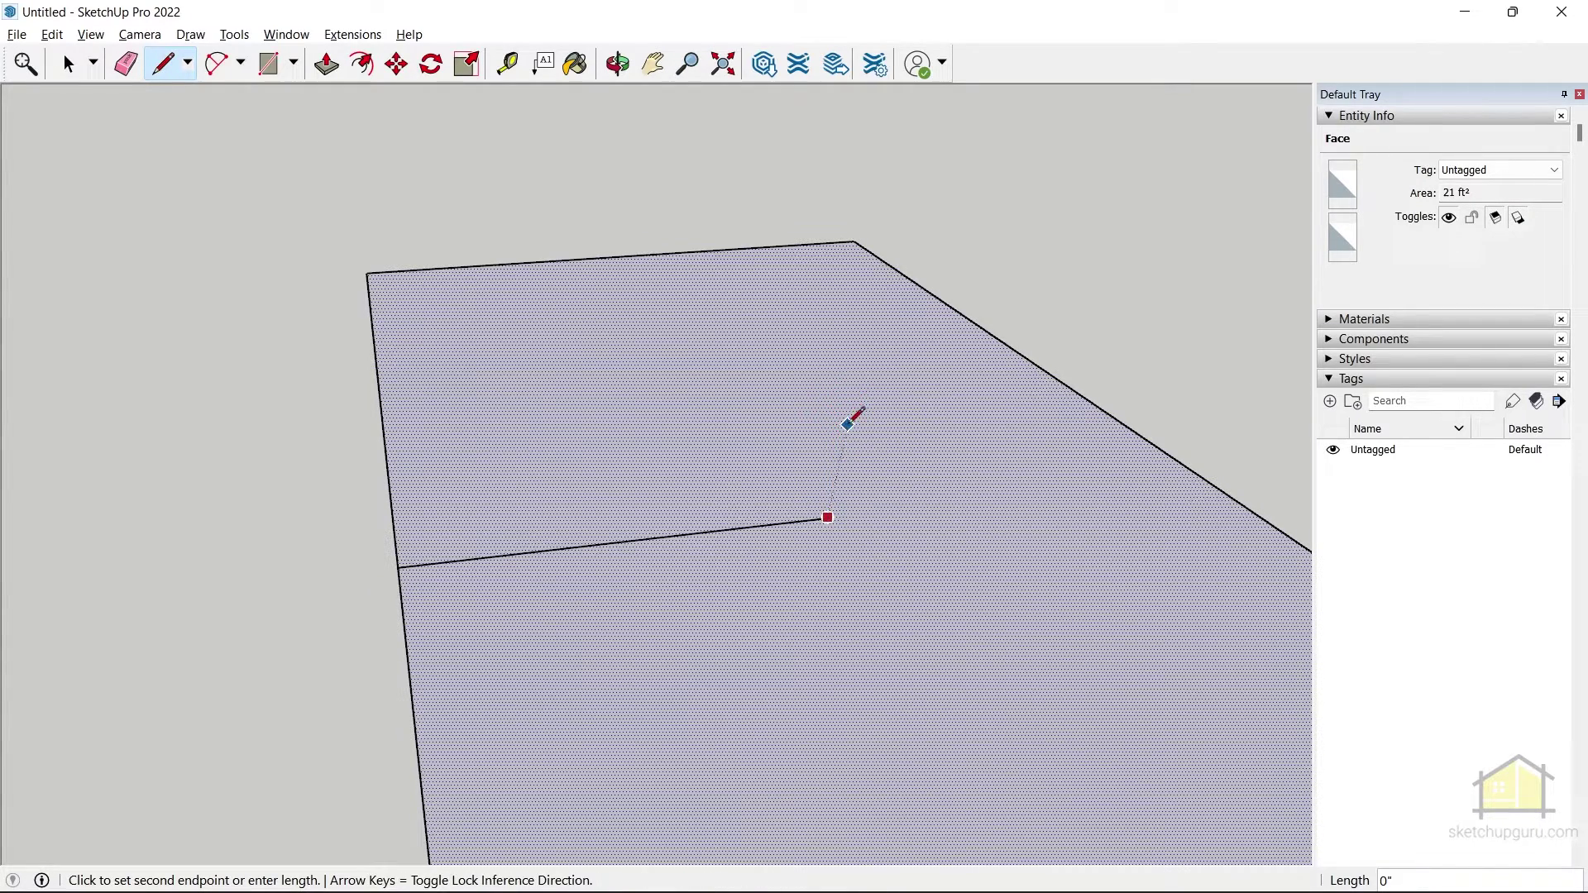
pyautogui.write('2')
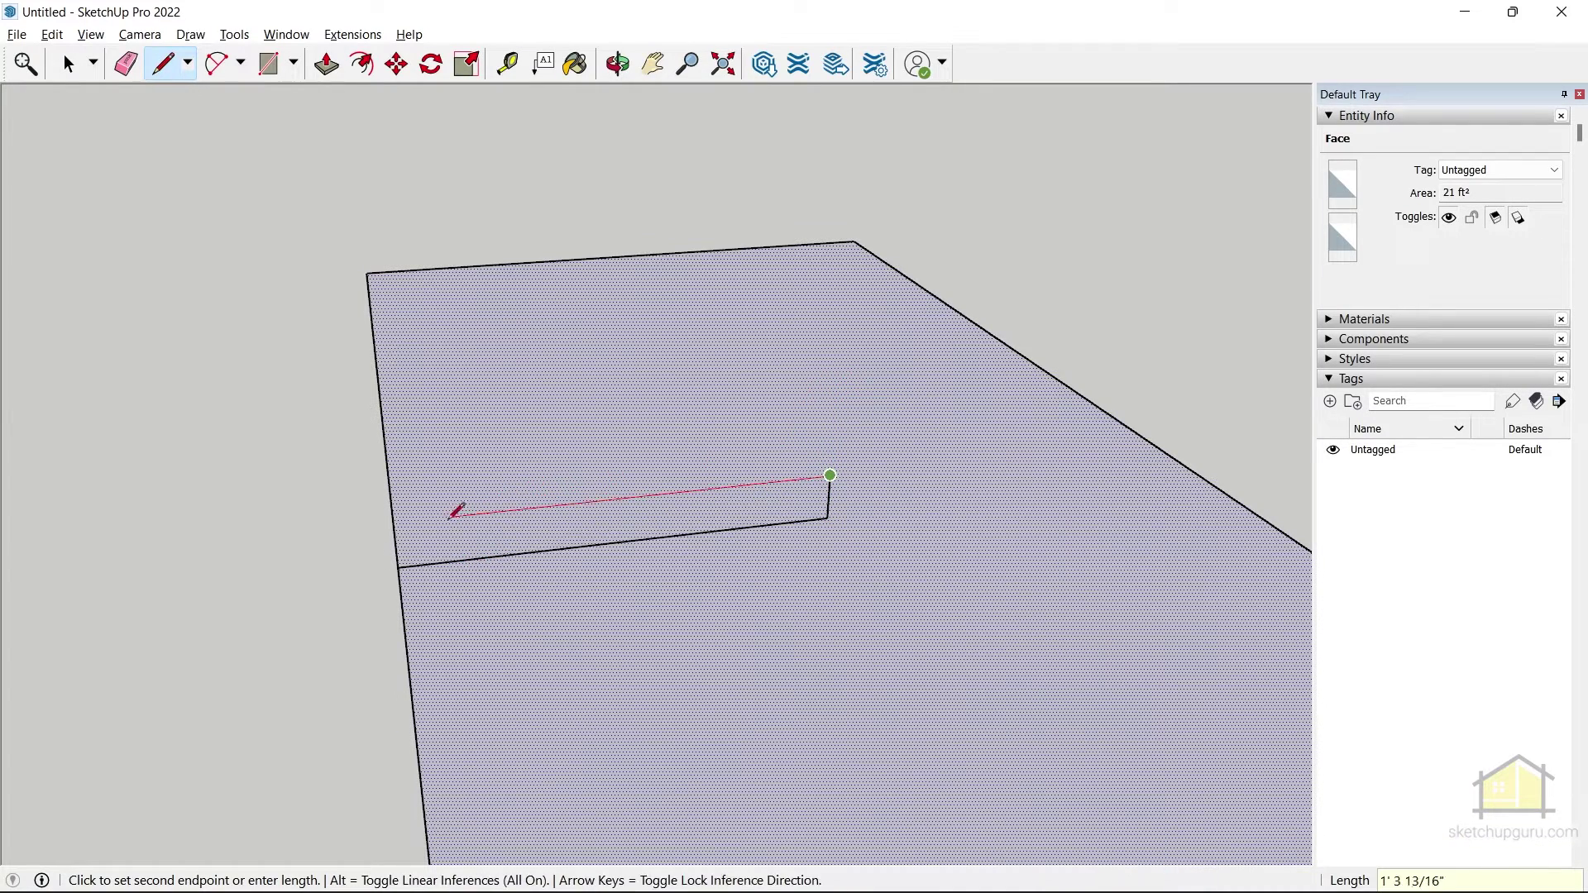
pyautogui.click(404, 560)
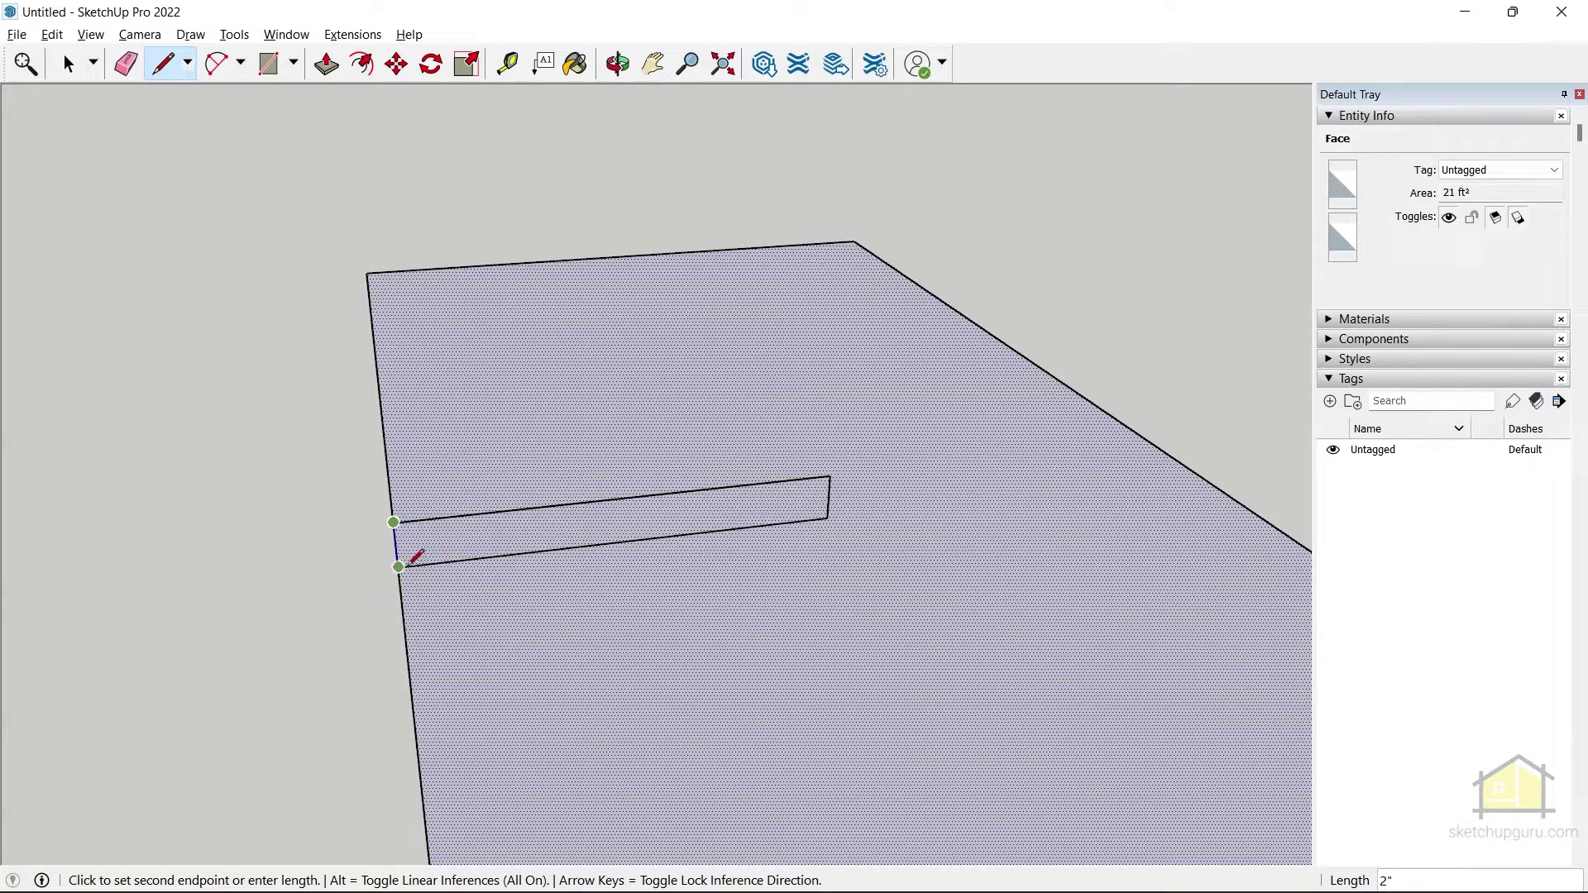
pyautogui.click(411, 561)
pyautogui.press('space')
pyautogui.click(533, 552)
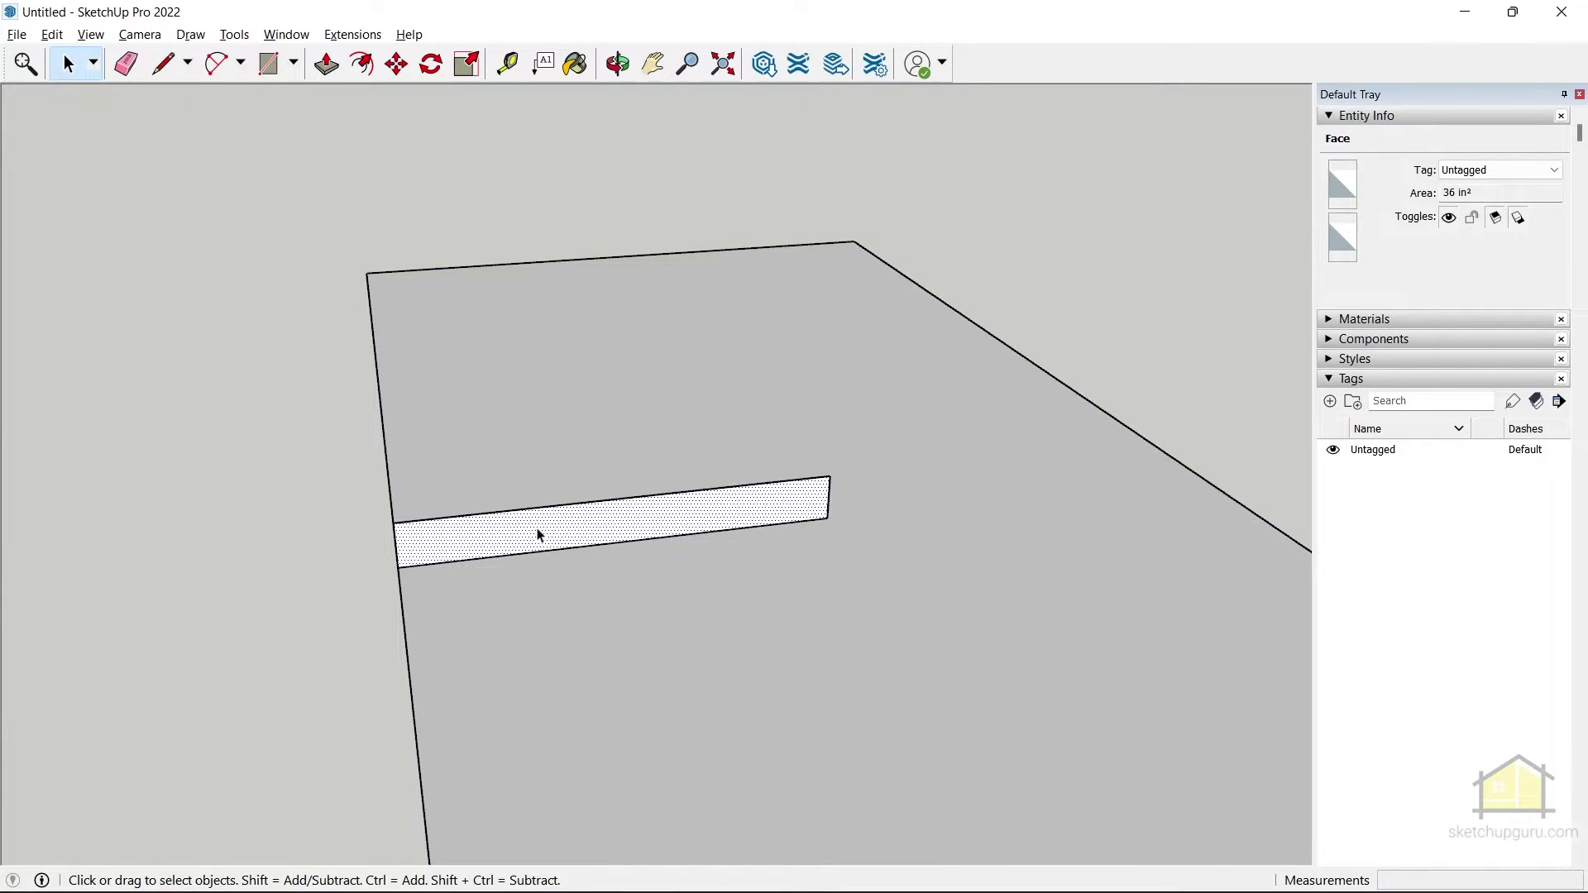
# Step: Place a vertical guide on the strip 3" in from its short edge at the rectangle's border
pyautogui.moveTo(542, 535); pyautogui.dragTo(855, 518, button='middle')
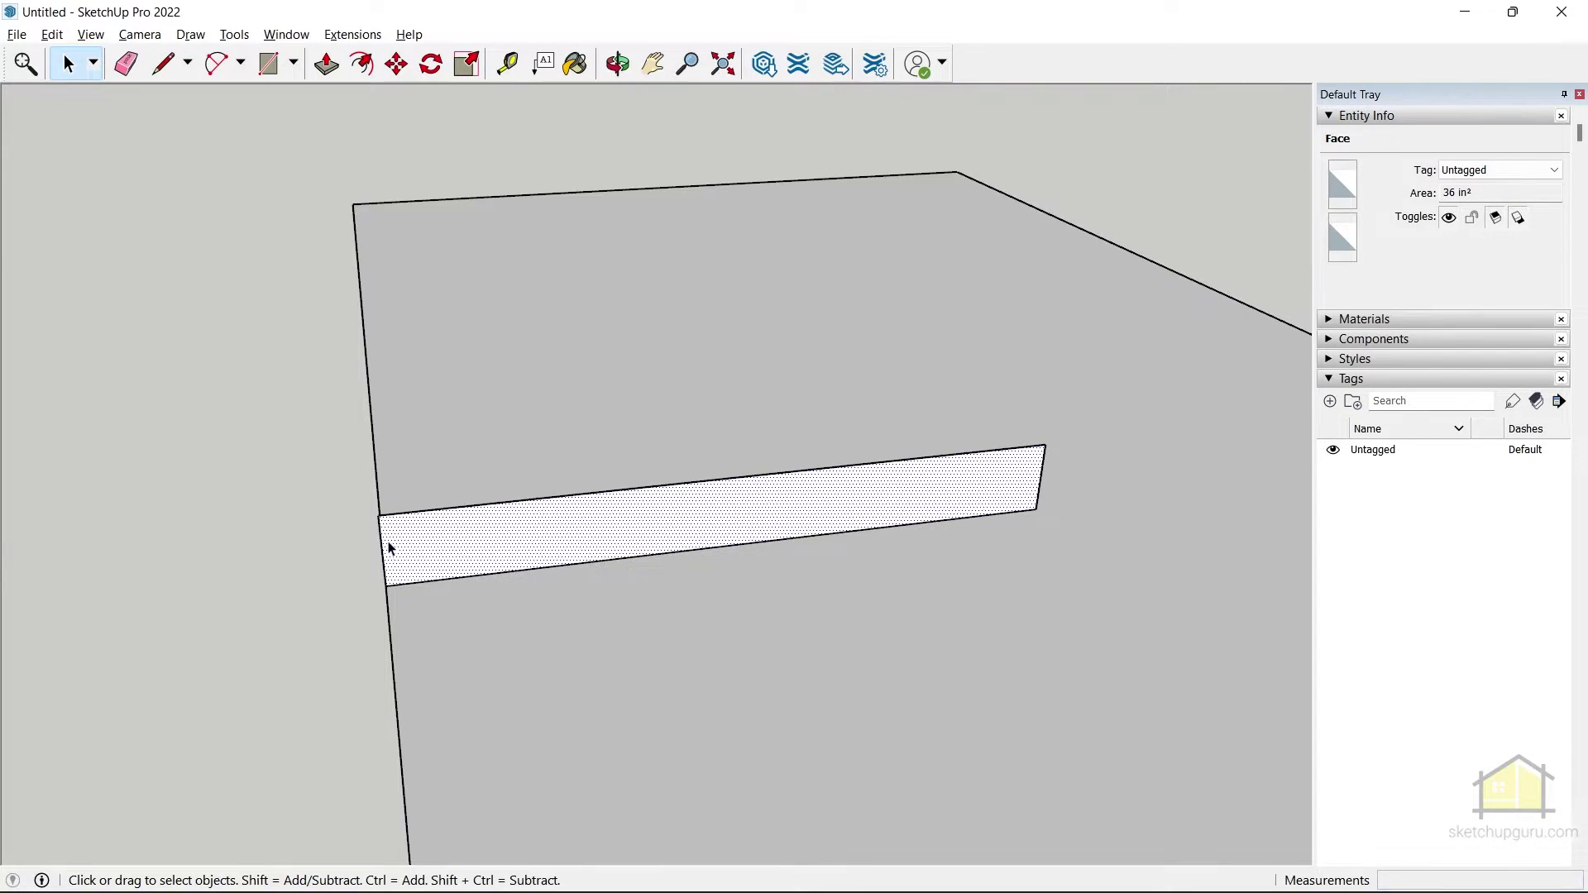
pyautogui.press('t')
pyautogui.moveTo(457, 567); pyautogui.dragTo(431, 537, button='middle')
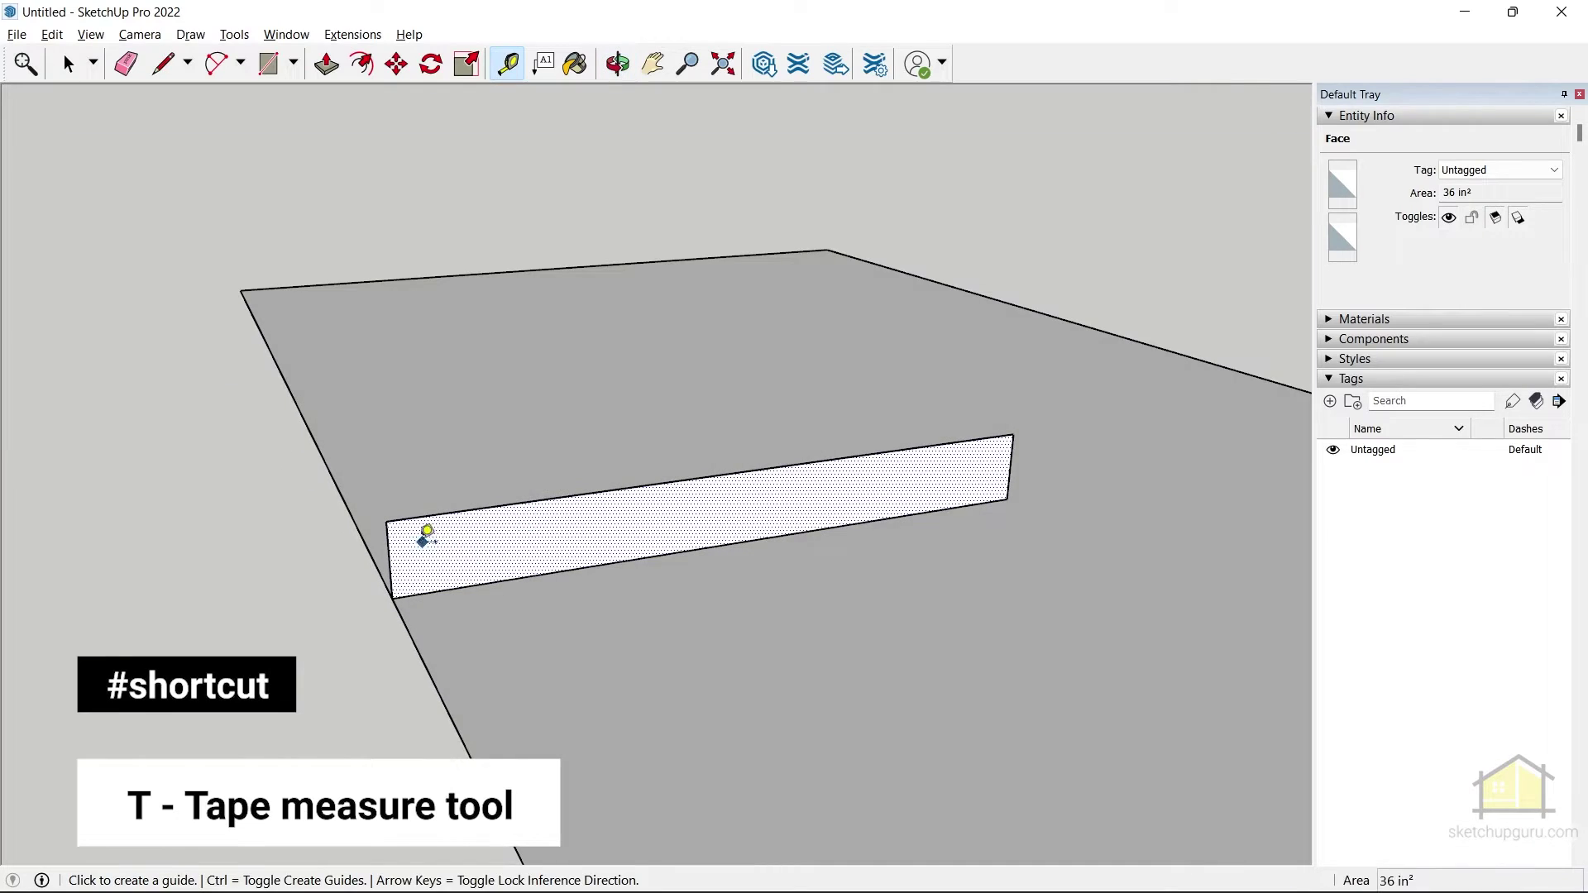
pyautogui.click(389, 560)
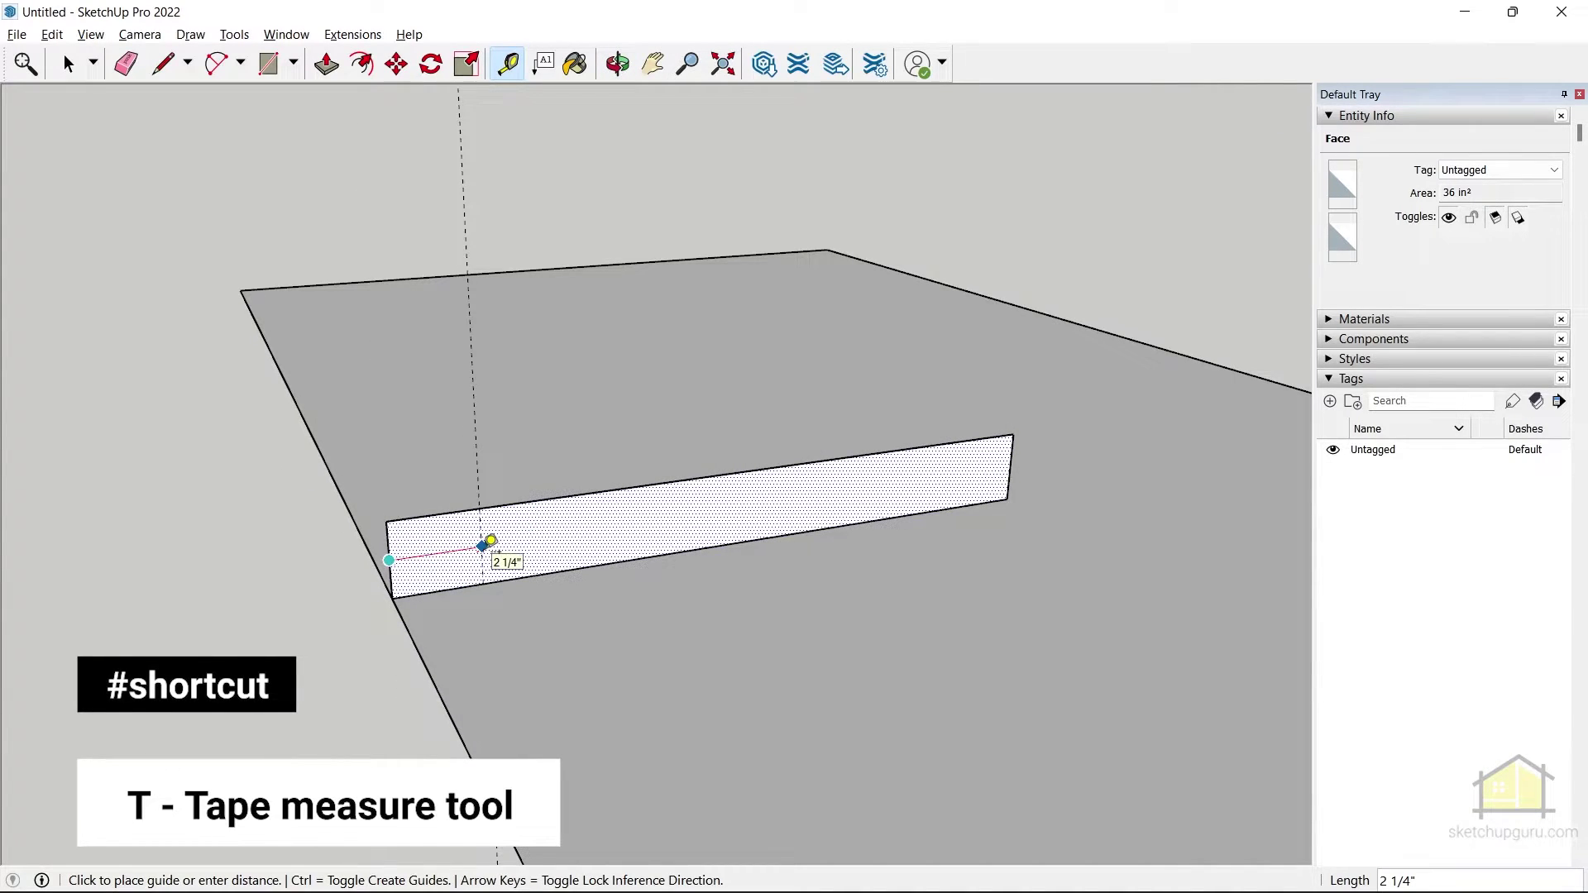
pyautogui.write('3')
pyautogui.press('Return')
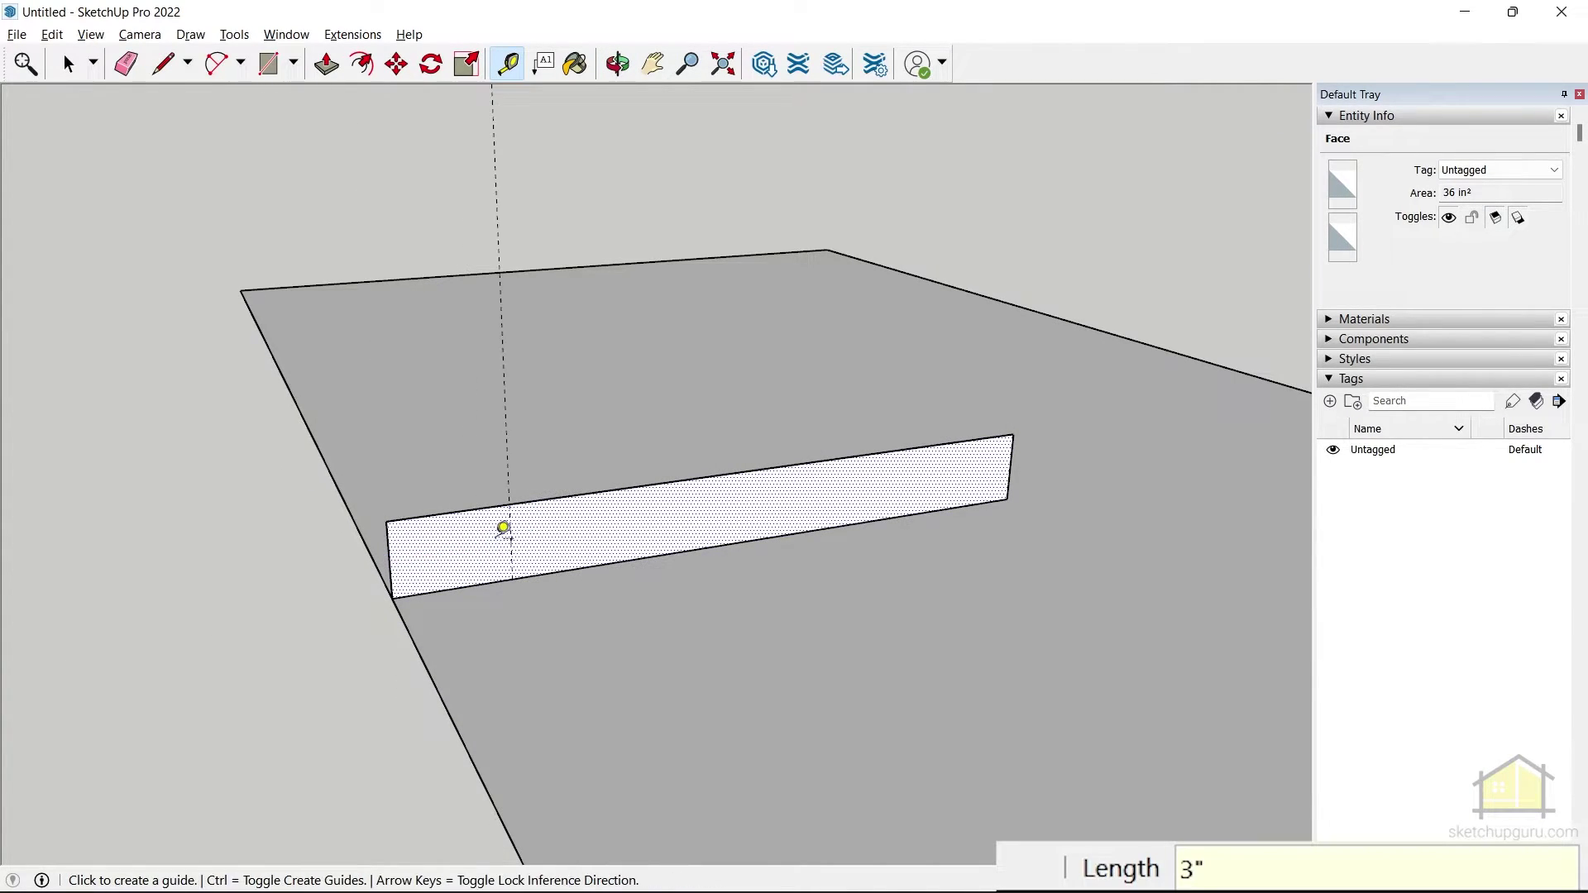
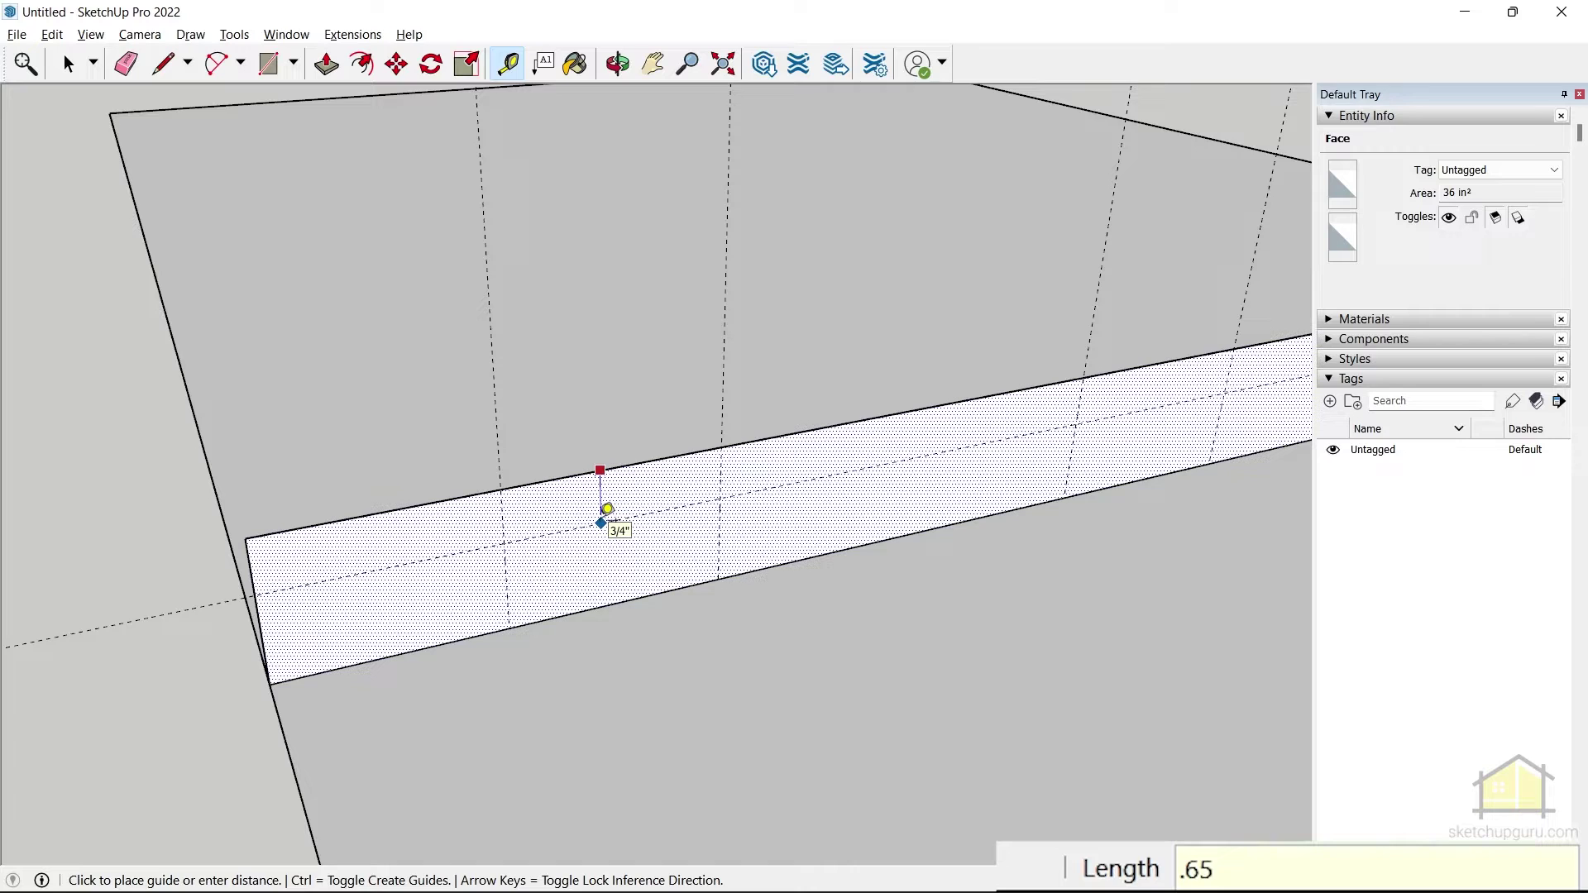
# Step: Place a guide parallel to the strip's top edge, 0.5" below it
pyautogui.press('Return')
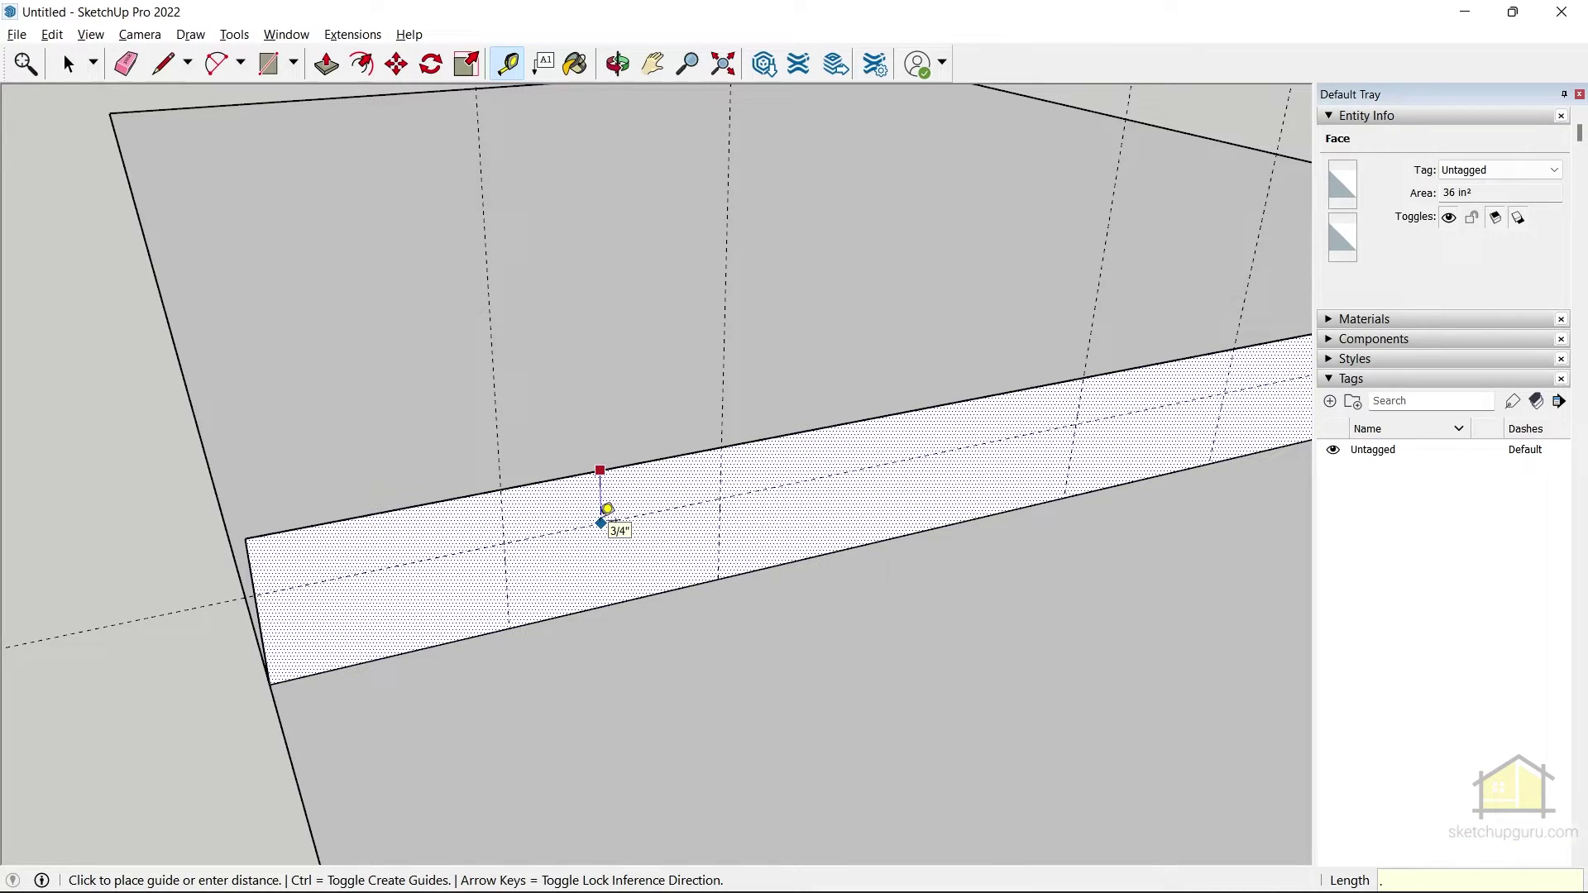
pyautogui.write('.5')
pyautogui.press('Return')
# Step: Draw two rectangles 1/2" deep along the strip's top edge, each between a pair of vertical guides, the first 3" wide
pyautogui.moveTo(607, 507); pyautogui.dragTo(516, 478, button='middle')
pyautogui.press('space')
pyautogui.press('r')
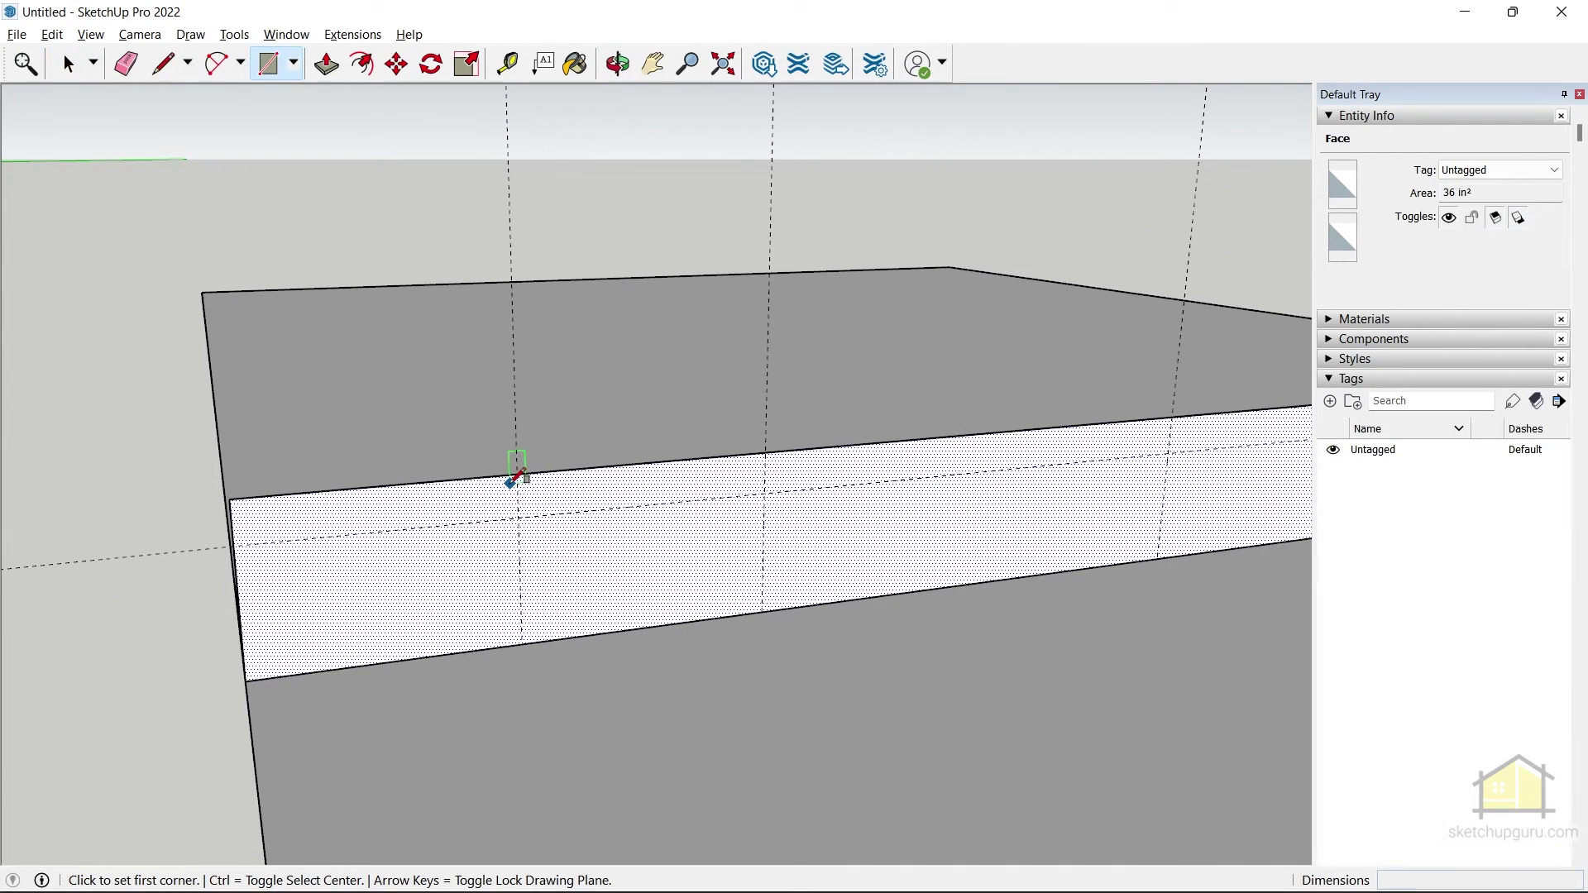
pyautogui.click(518, 472)
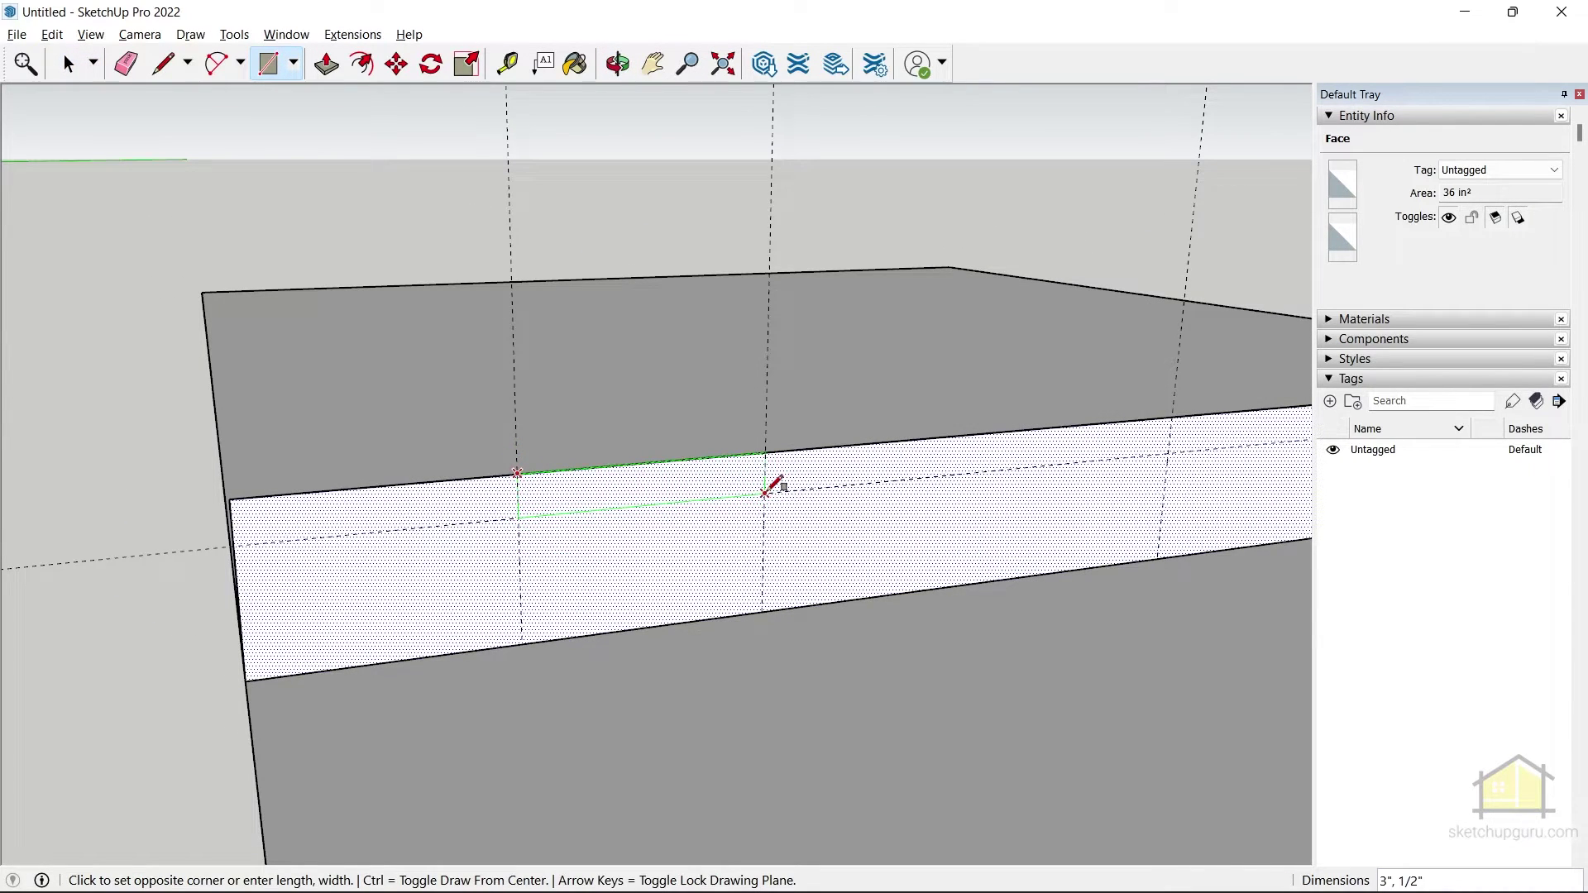
pyautogui.click(766, 492)
pyautogui.scroll(-3, 447, 521)
pyautogui.scroll(4, 882, 443)
pyautogui.click(832, 420)
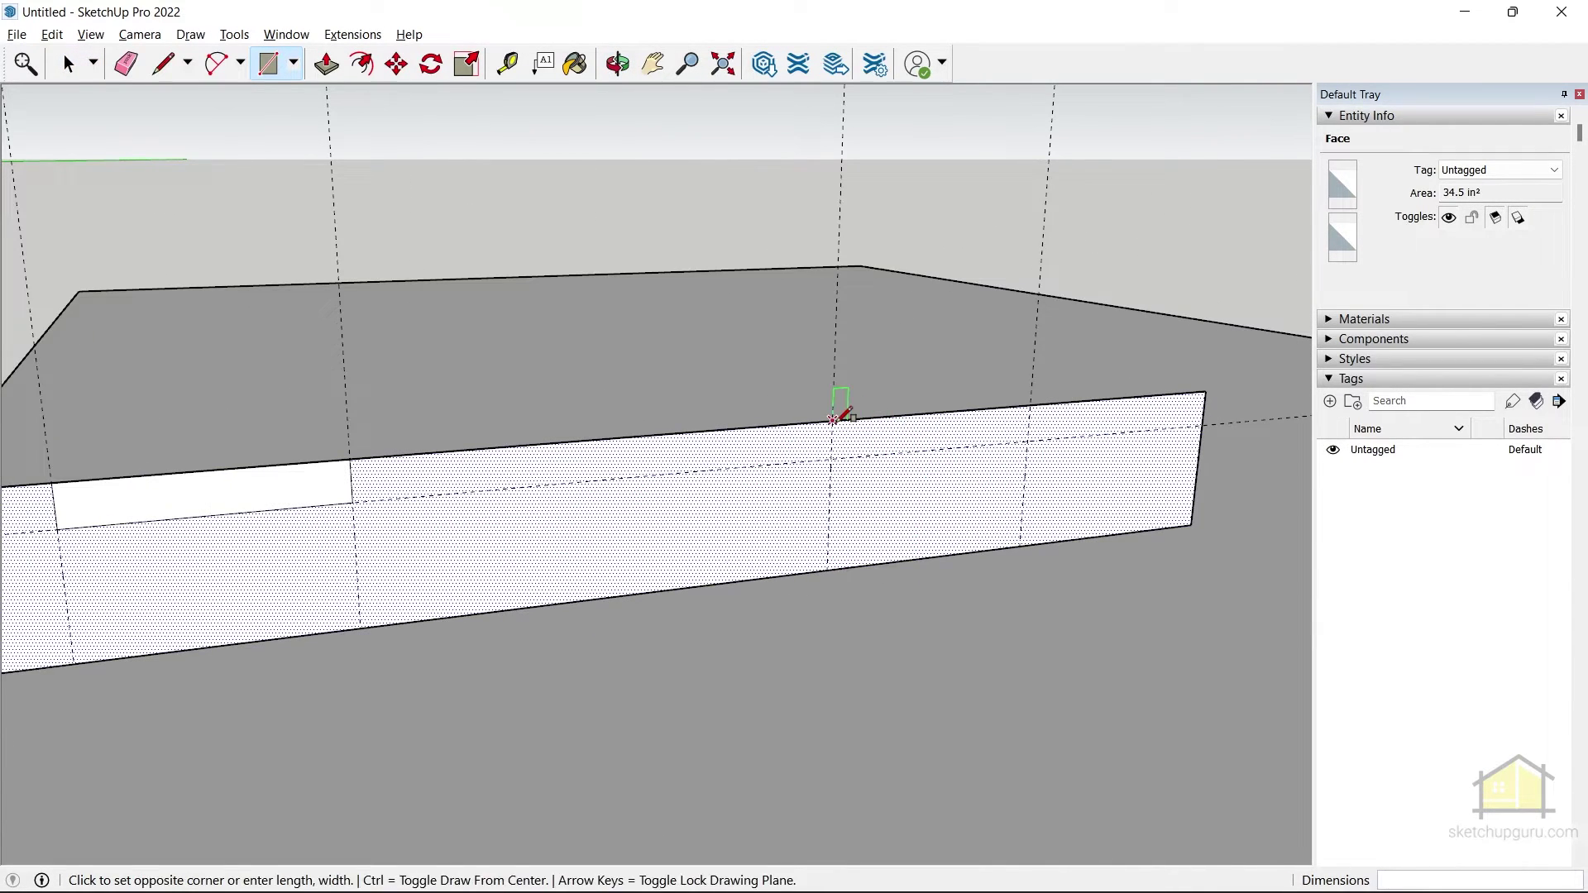
pyautogui.click(1039, 434)
# Step: Erase the top edges of both small rectangles to cut two notches into the strip profile
pyautogui.press('e')
pyautogui.click(947, 411)
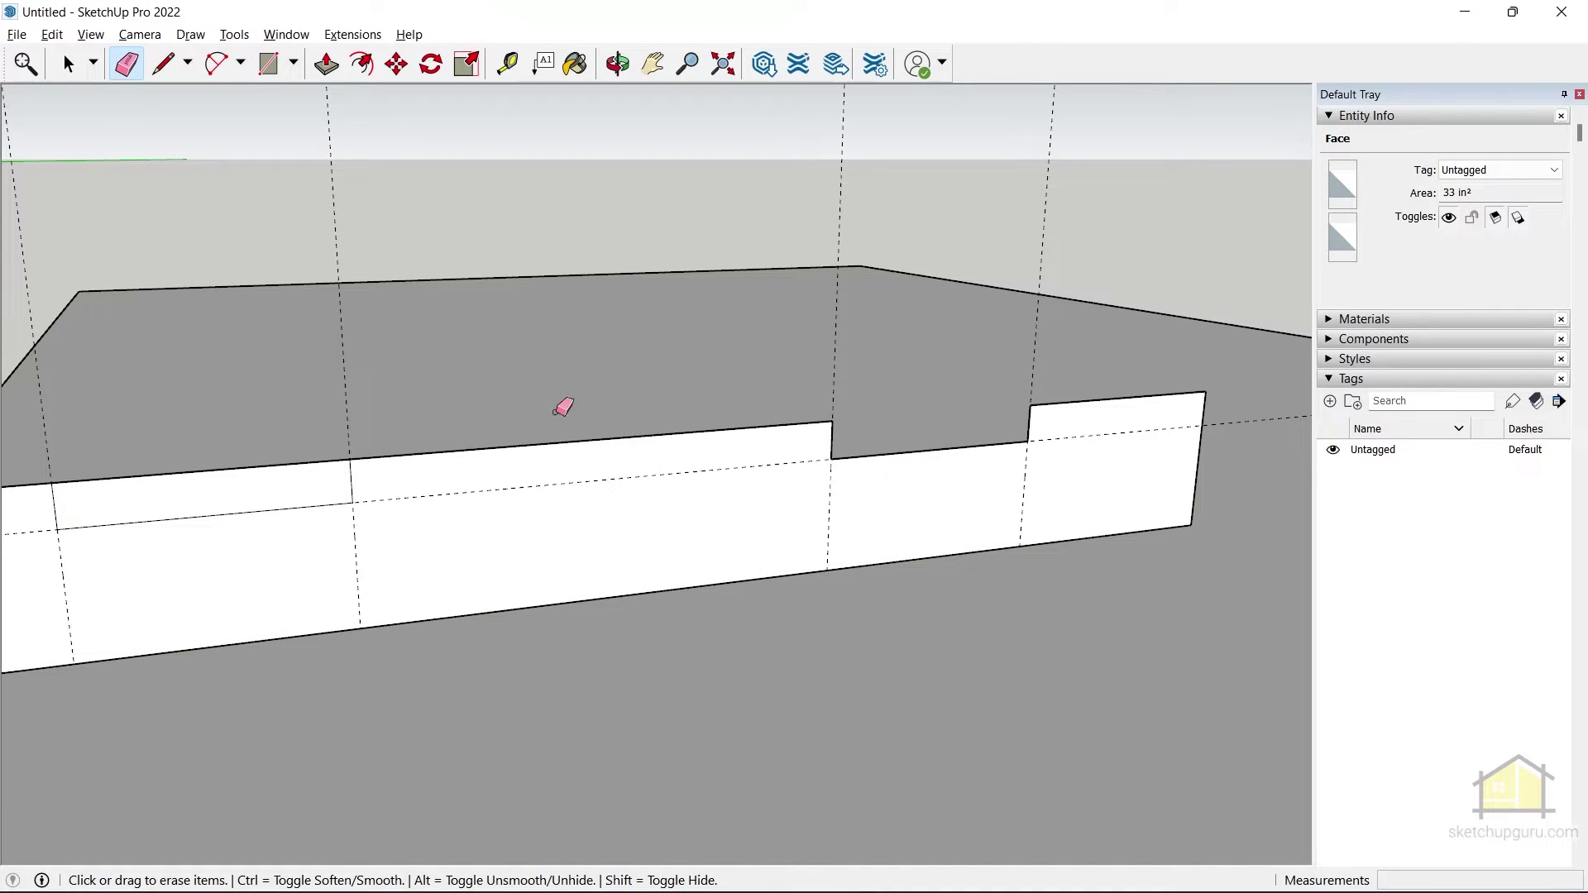
pyautogui.click(241, 468)
pyautogui.scroll(-3, 692, 418)
pyautogui.press('space')
pyautogui.scroll(4, 620, 463)
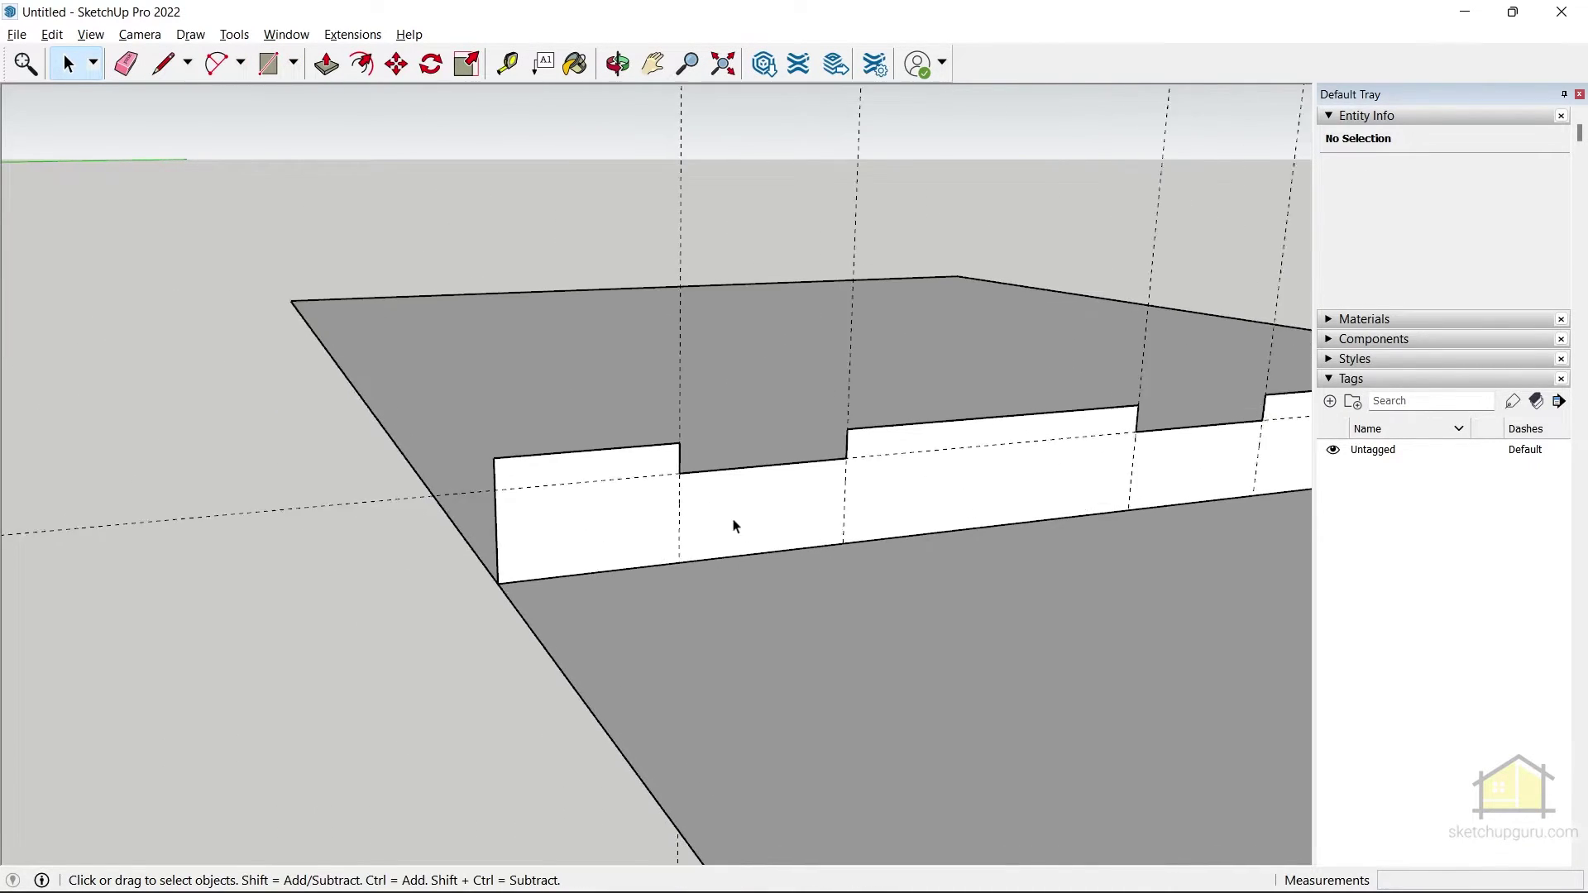
# Step: Draw a 5 mm radius circle centred on the top edge of the raised segment at the rectangle's border
pyautogui.scroll(-4, 734, 526)
pyautogui.moveTo(734, 526); pyautogui.dragTo(439, 472, button='middle')
pyautogui.scroll(4, 478, 439)
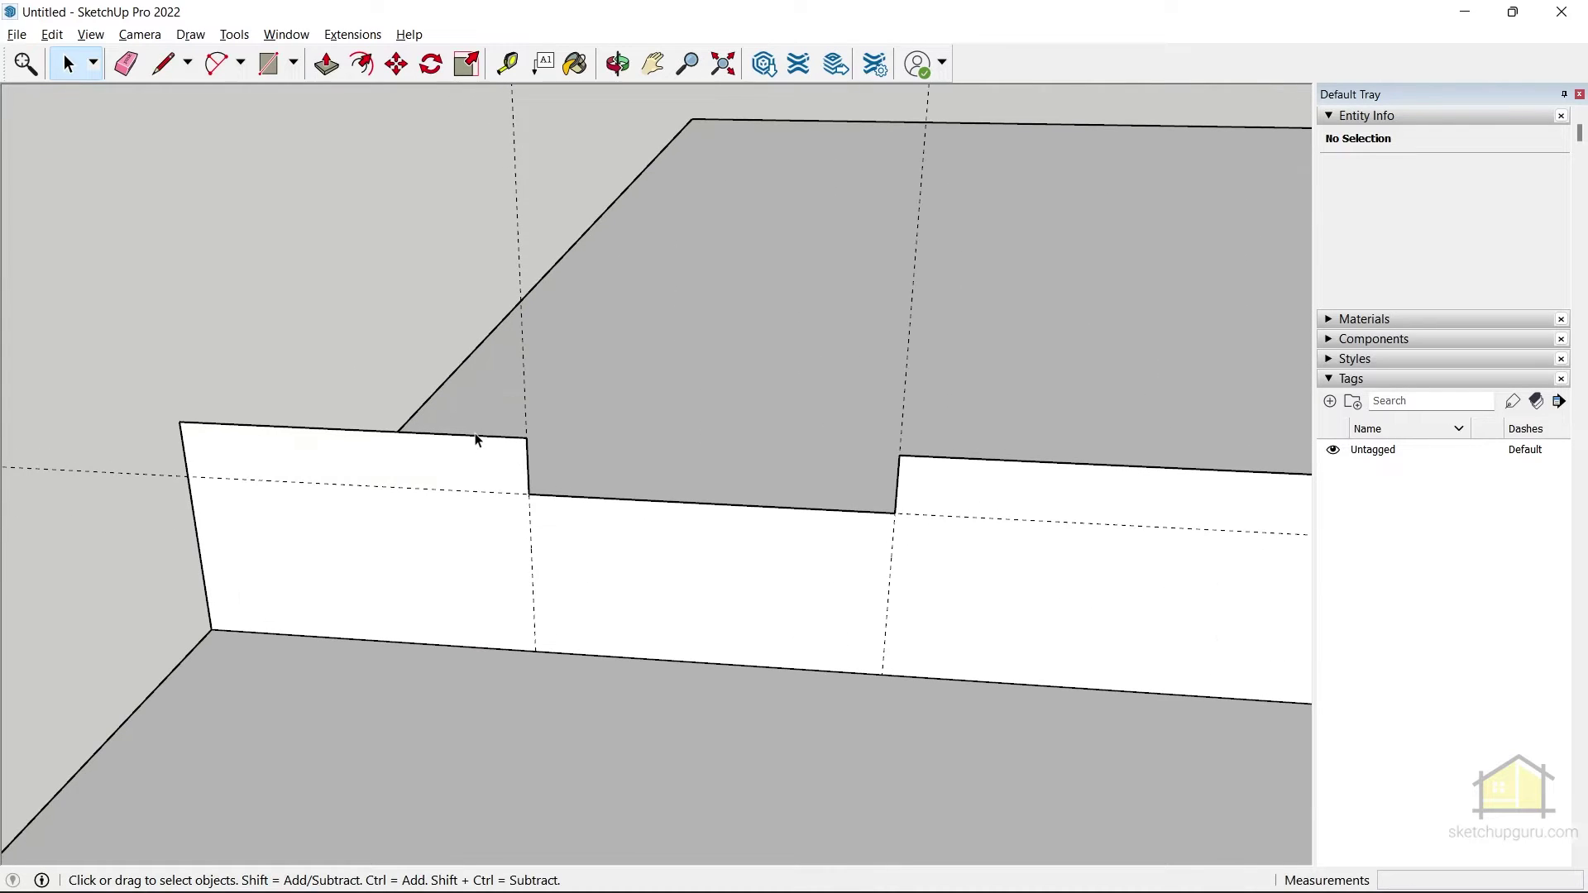
pyautogui.scroll(-3, 485, 436)
pyautogui.scroll(3, 482, 428)
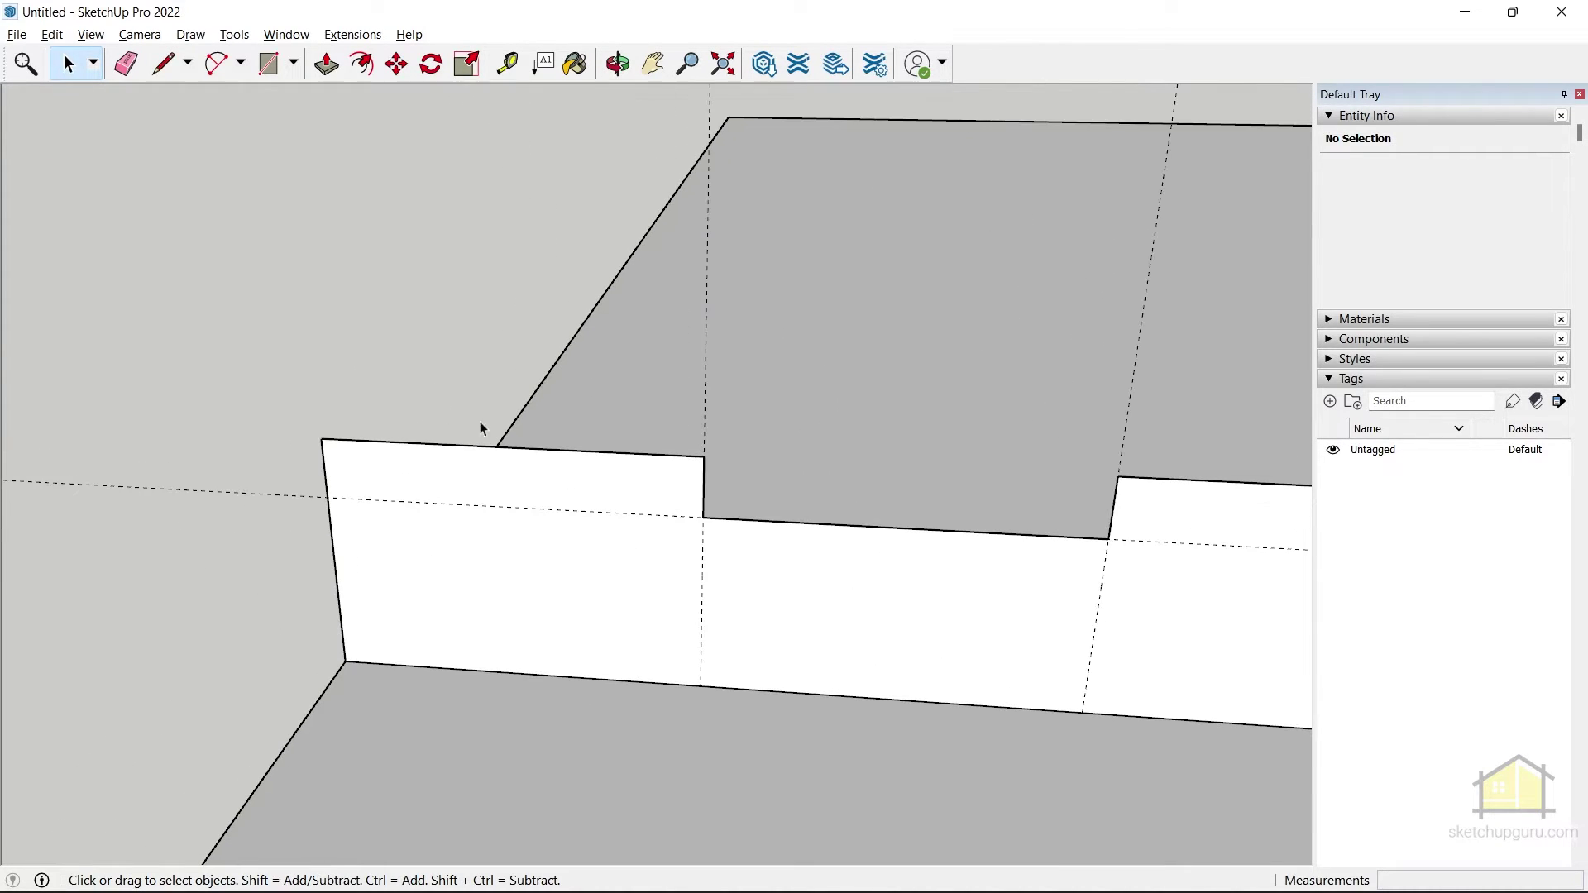
pyautogui.press('c')
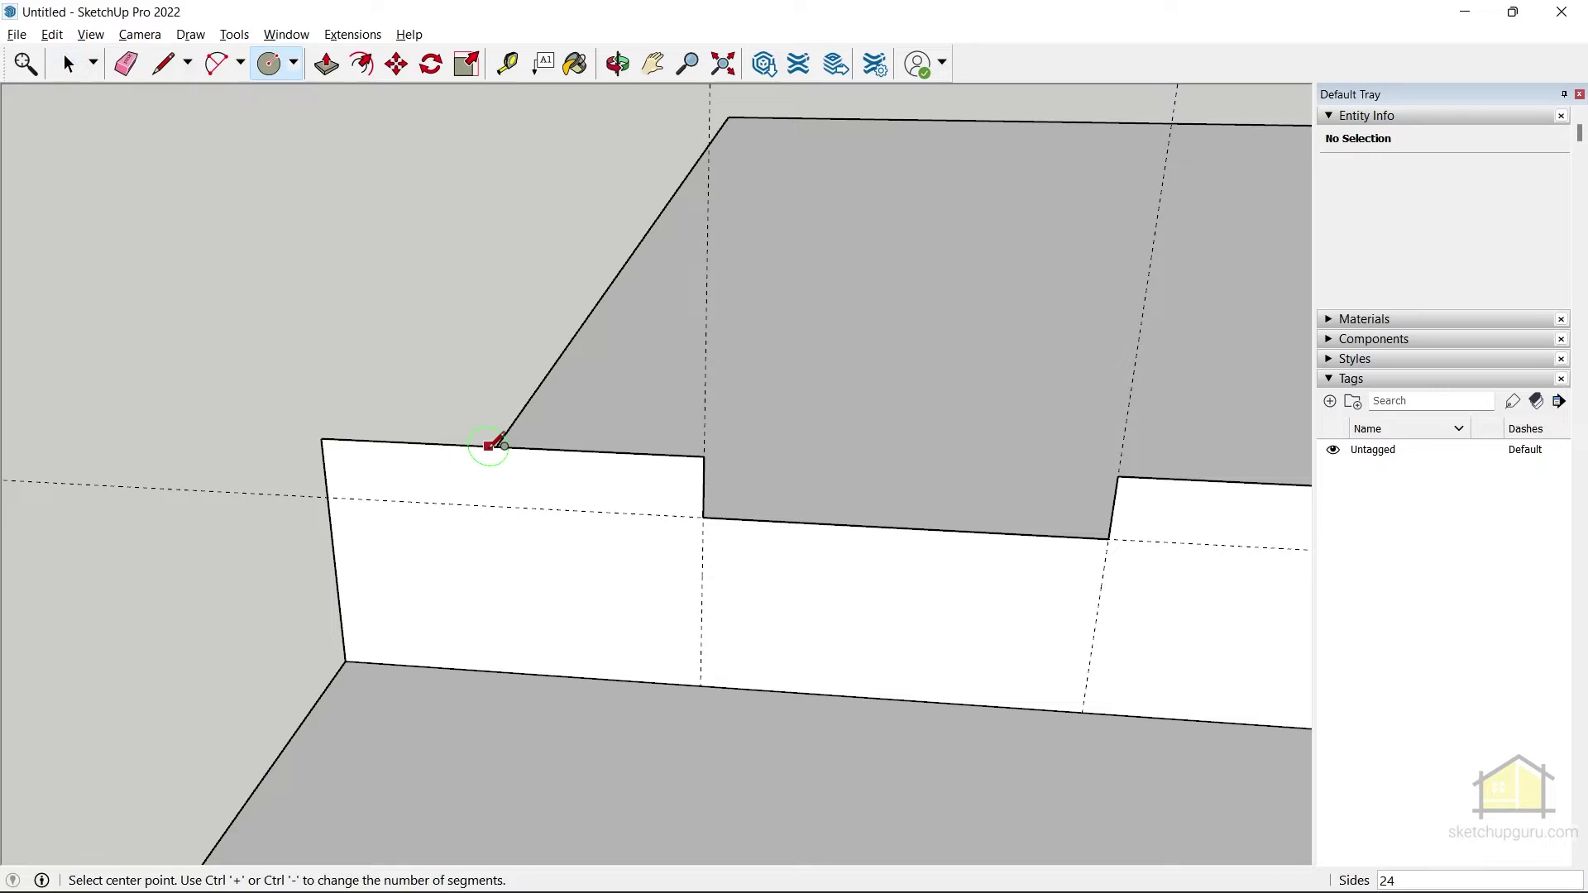
pyautogui.click(510, 446)
pyautogui.scroll(-2, 510, 407)
pyautogui.scroll(-1, 444, 370)
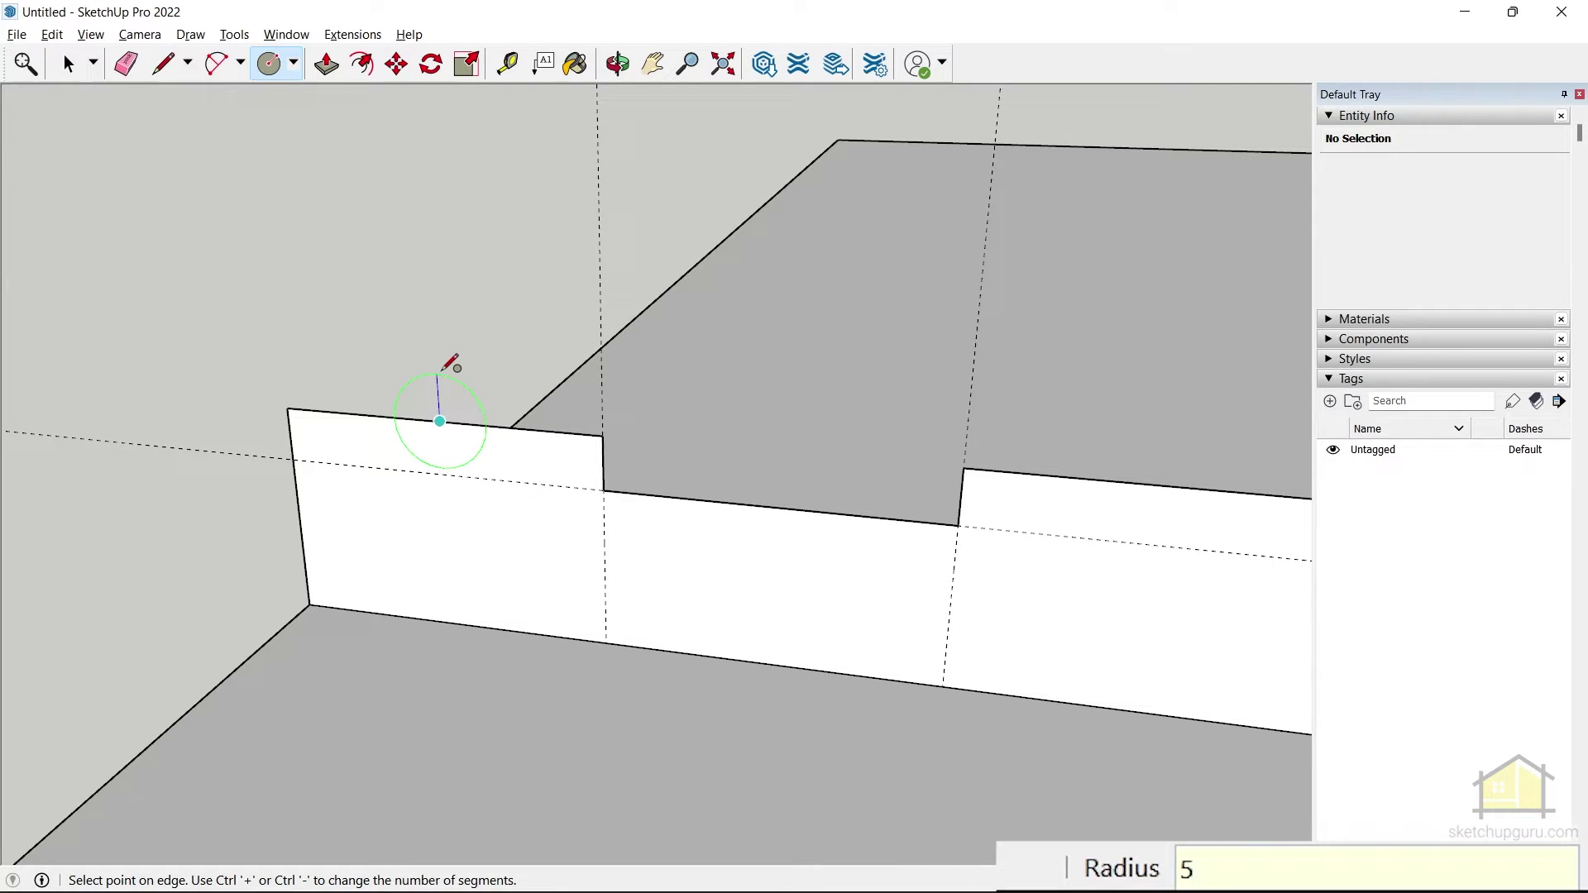
pyautogui.press('Return')
# Step: Erase the circle's lower half and the edge crossing it to leave a half-round bead on the profile
pyautogui.press('space')
pyautogui.scroll(2, 454, 482)
pyautogui.press('e')
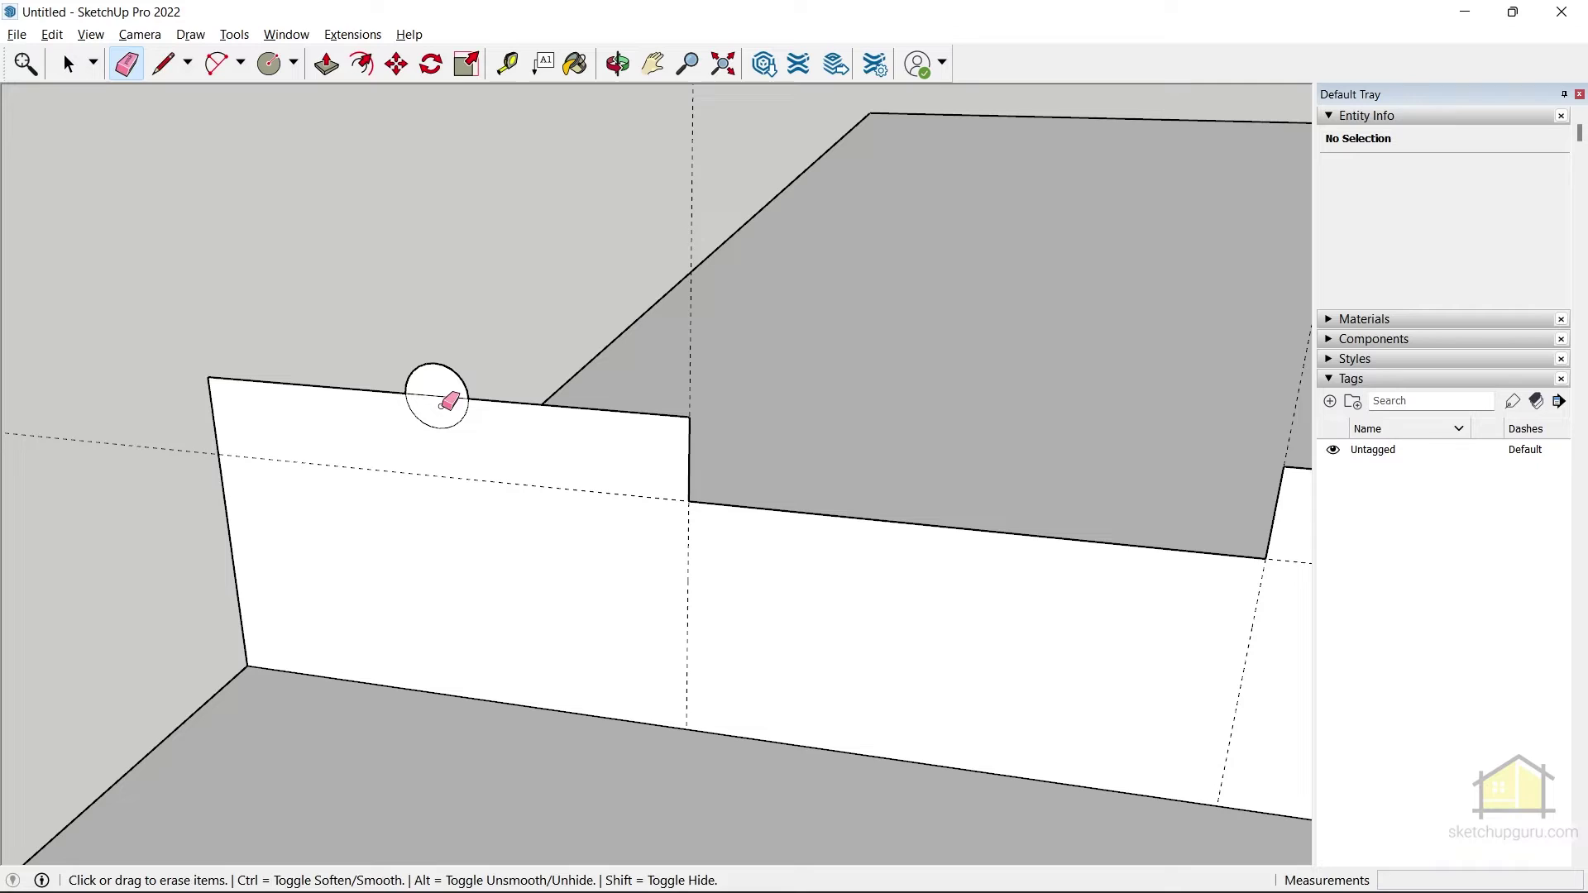
pyautogui.scroll(-4, 262, 400)
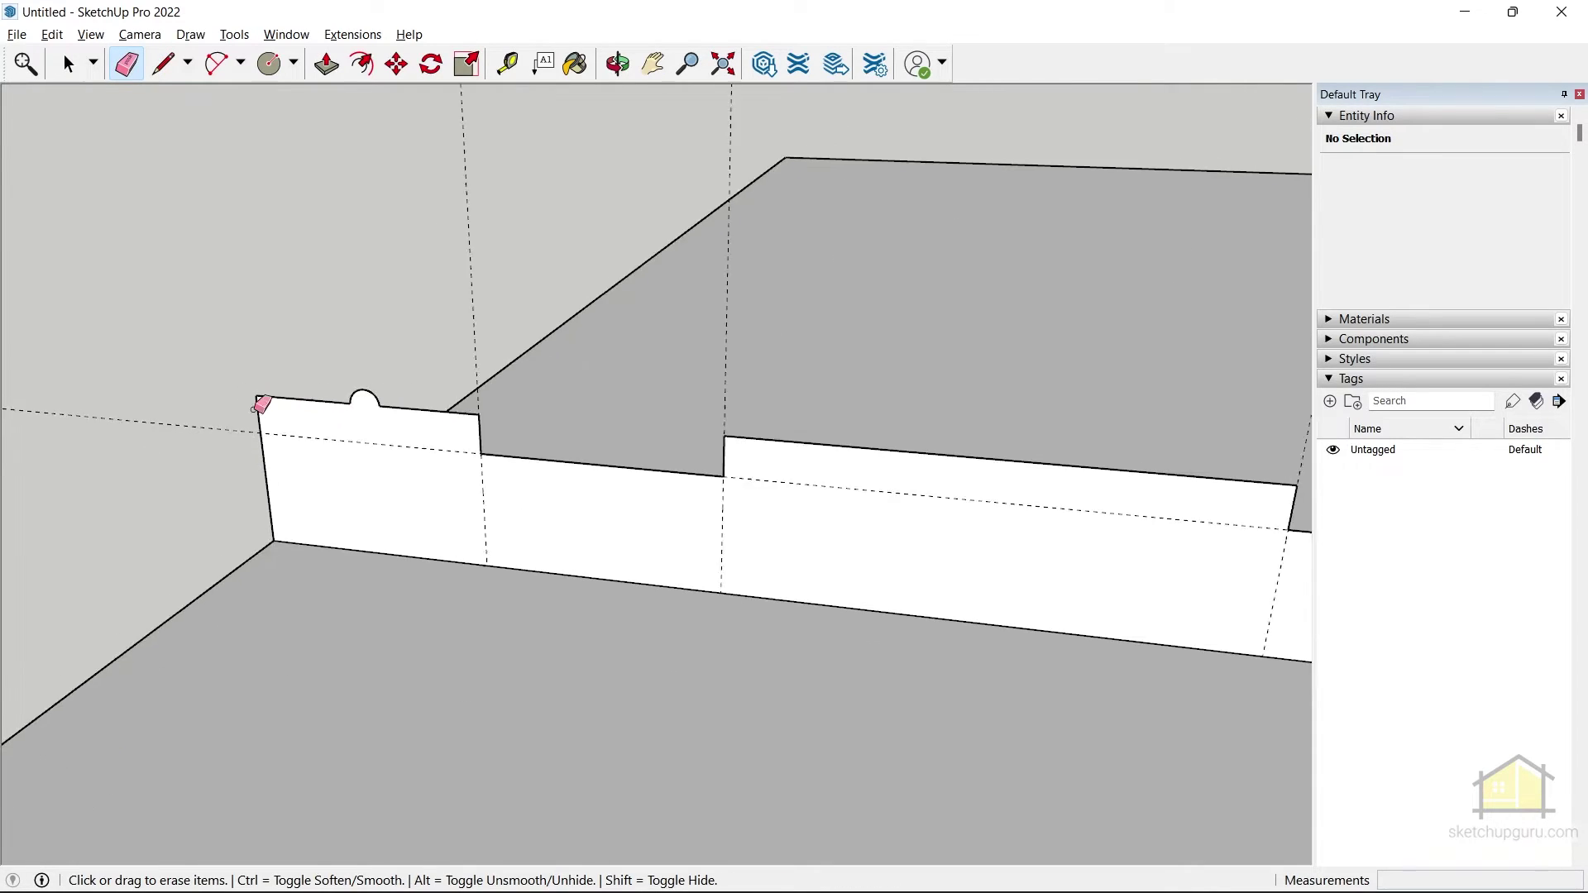
# Step: Add a half-round bead of 5 mm radius to the middle raised segment, erasing the circle's lower half and inner edge
pyautogui.press('c')
pyautogui.click(692, 442)
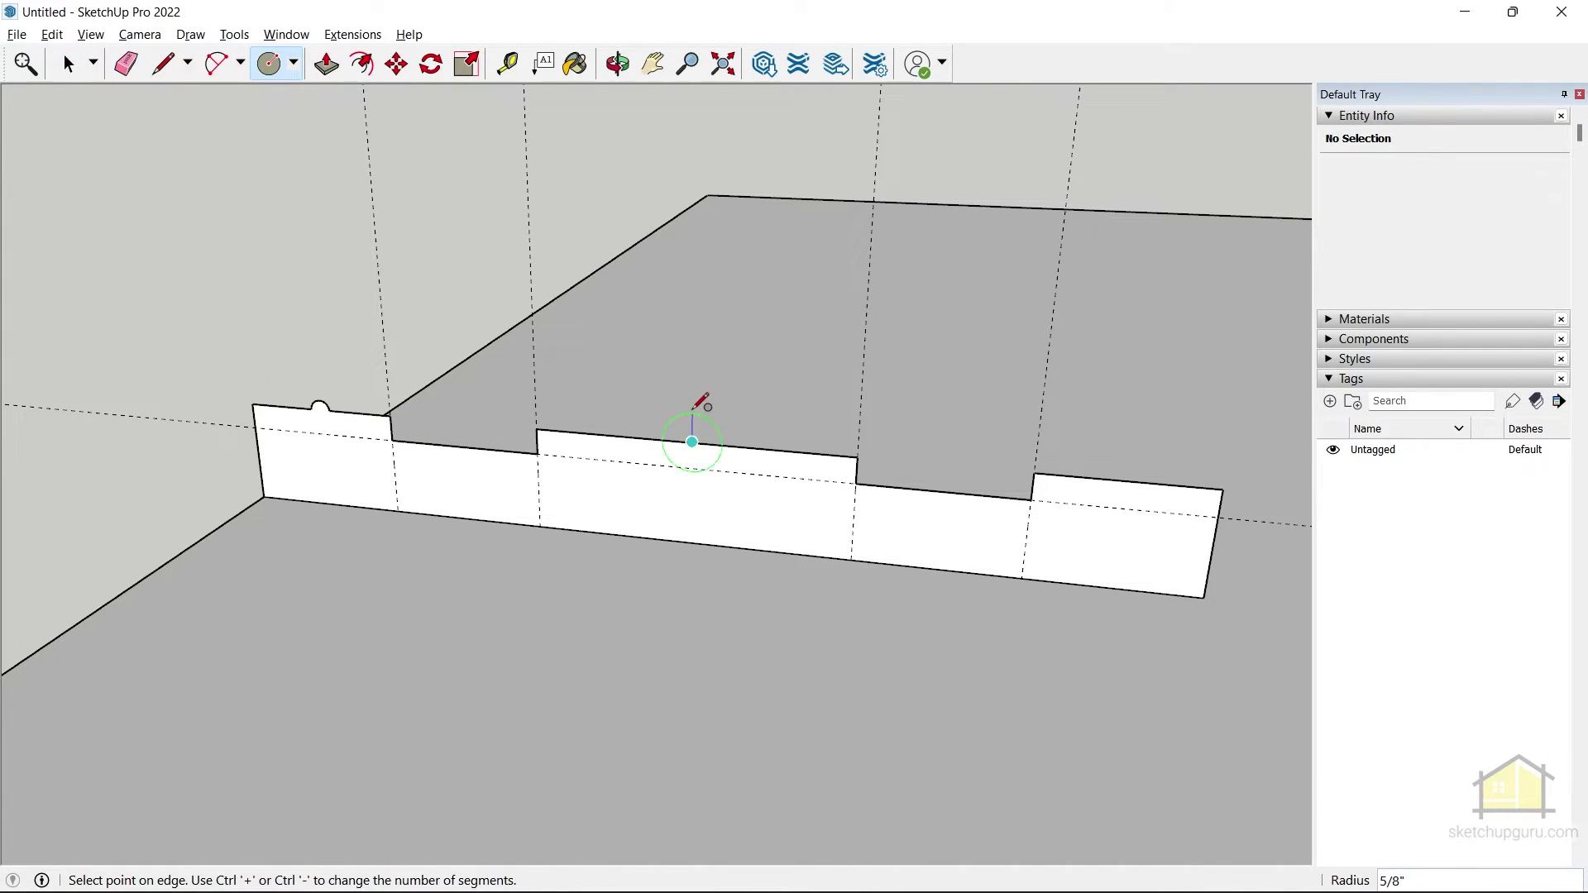
pyautogui.scroll(2, 695, 410)
pyautogui.write('5mm')
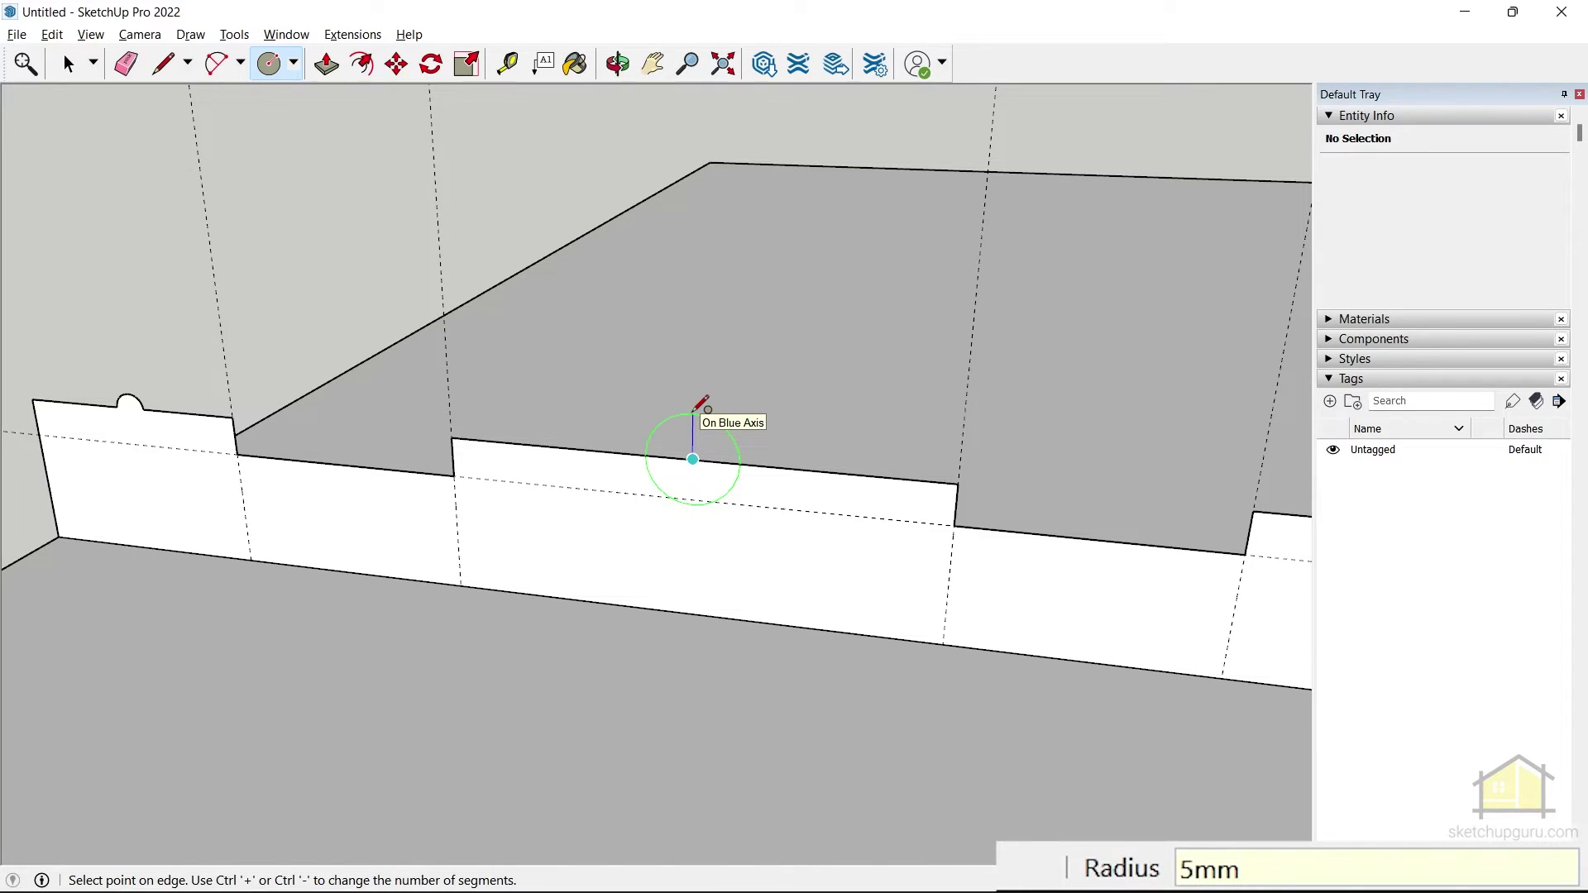
pyautogui.press('Return')
pyautogui.scroll(-3, 562, 410)
pyautogui.press('e')
pyautogui.scroll(5, 604, 424)
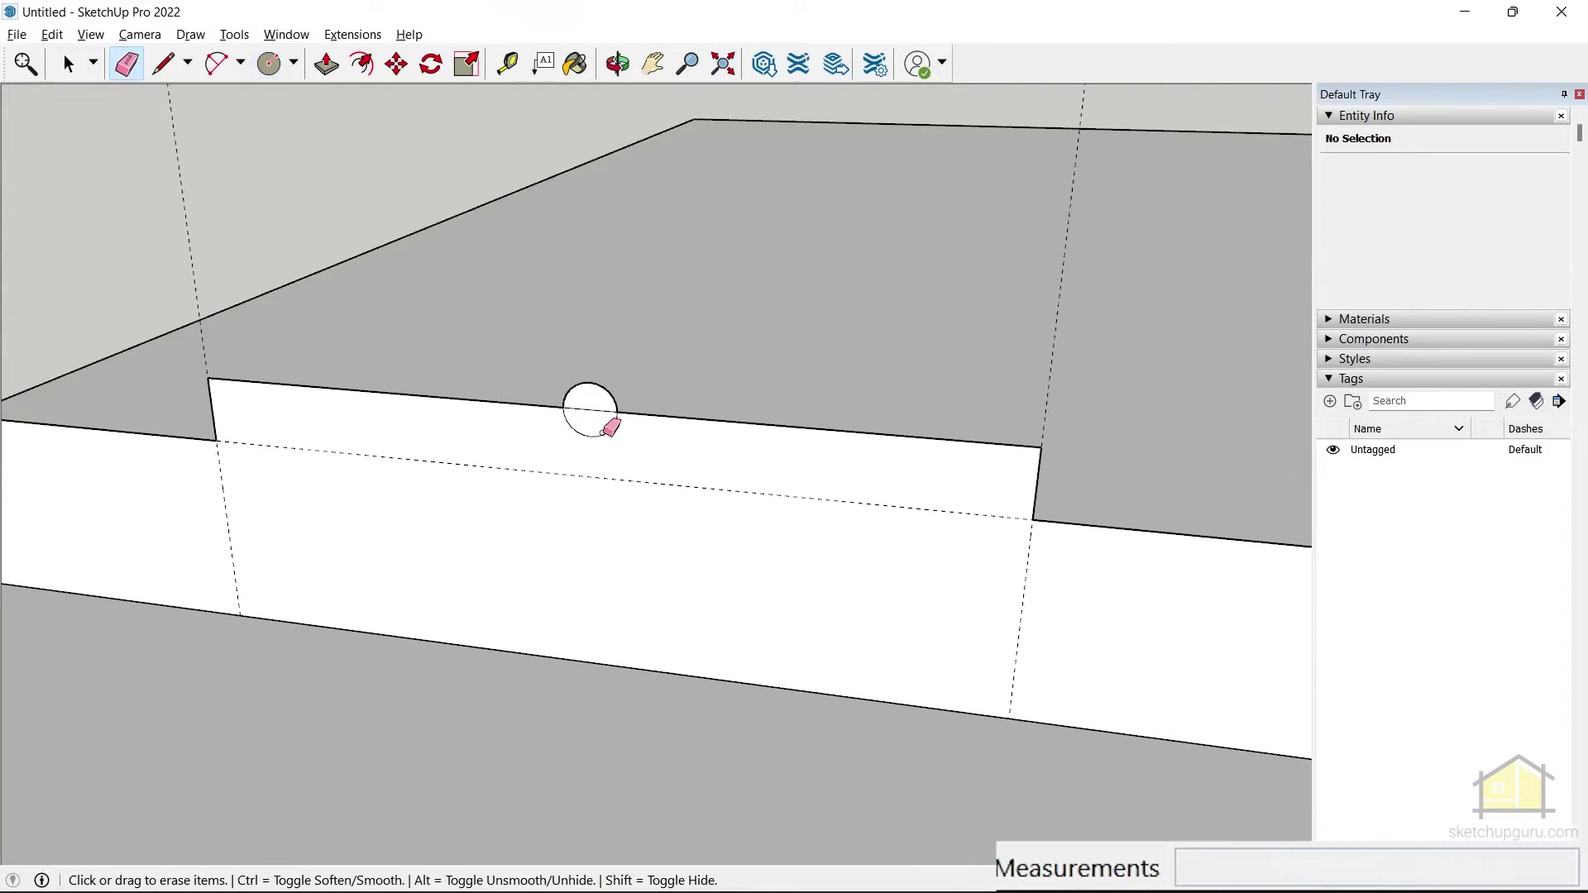
pyautogui.scroll(-3, 603, 444)
# Step: Add a matching half-round bead of 5 mm radius to the last raised segment, nearest the rectangle's centre
pyautogui.press('c')
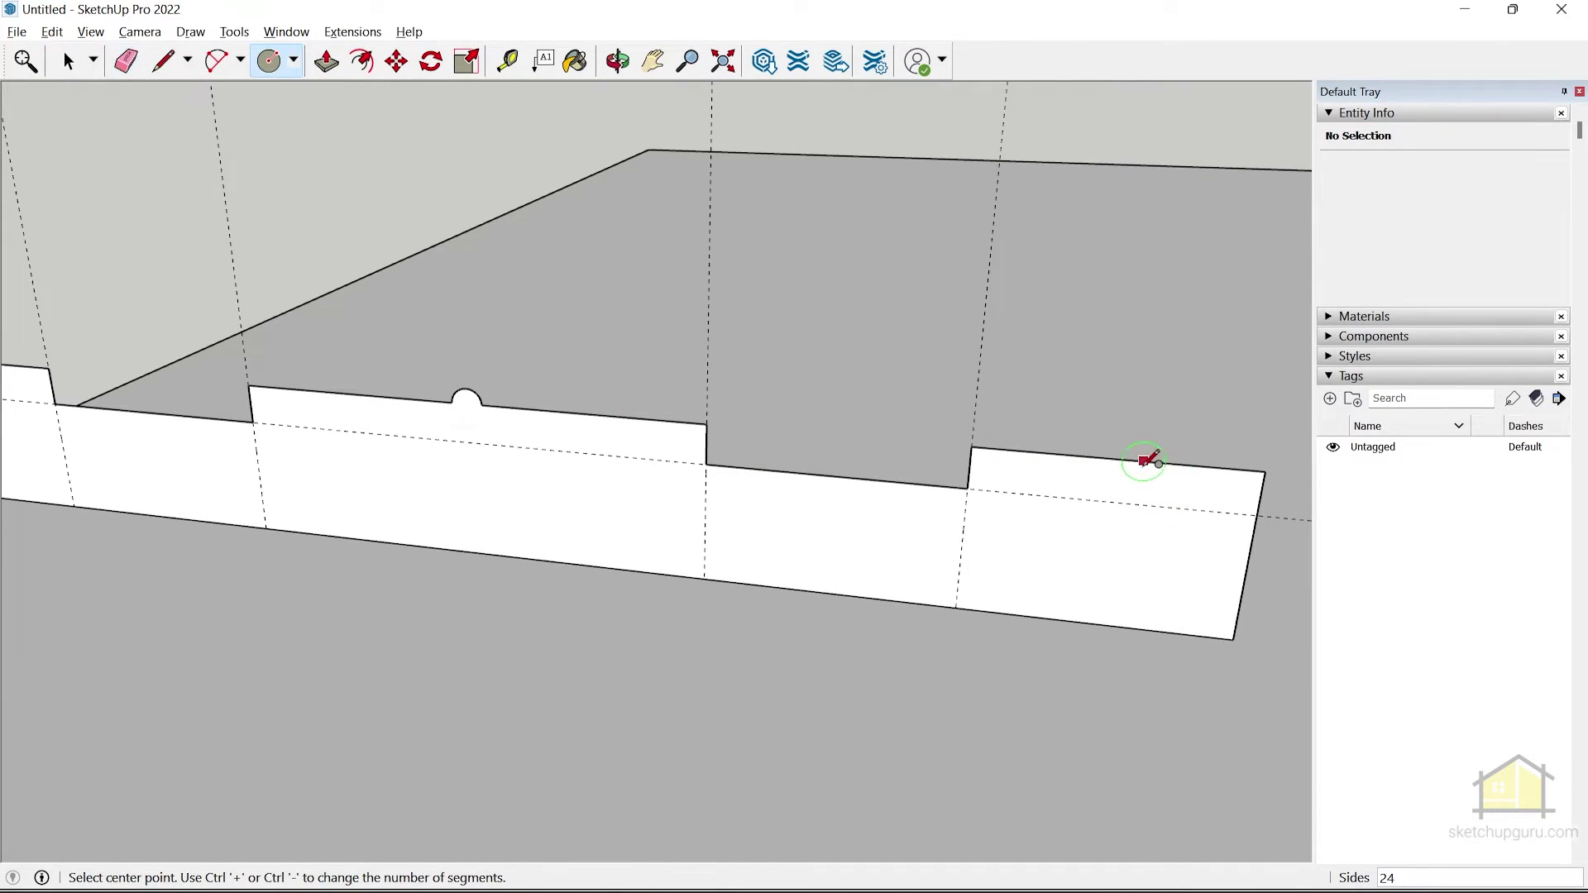
pyautogui.click(1116, 459)
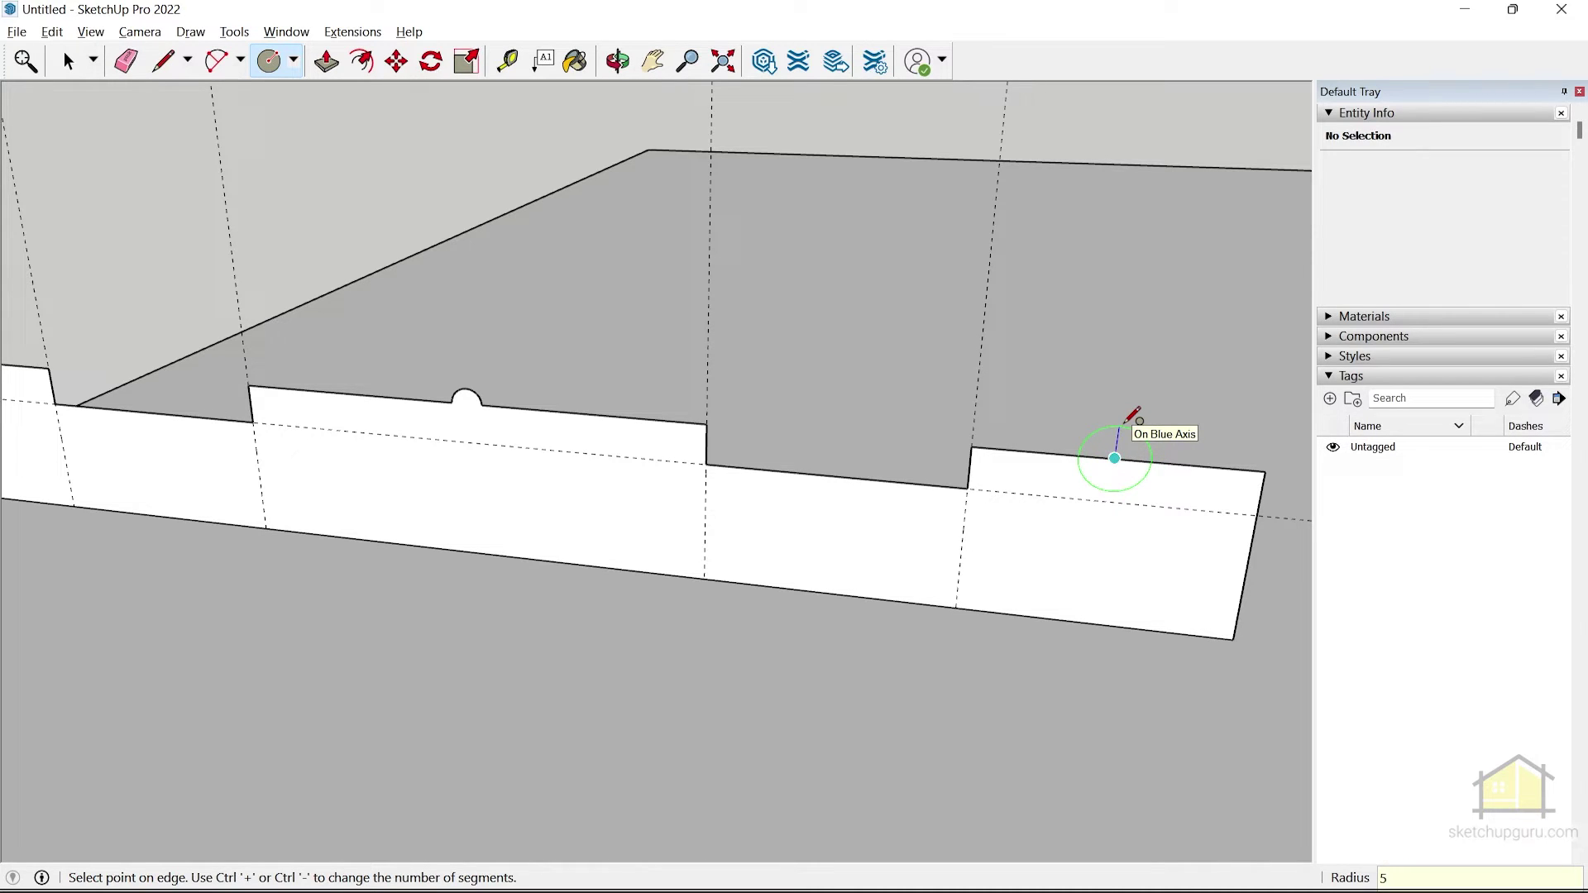
pyautogui.press('Return')
pyautogui.scroll(4, 1100, 468)
pyautogui.press('e')
pyautogui.click(1084, 507)
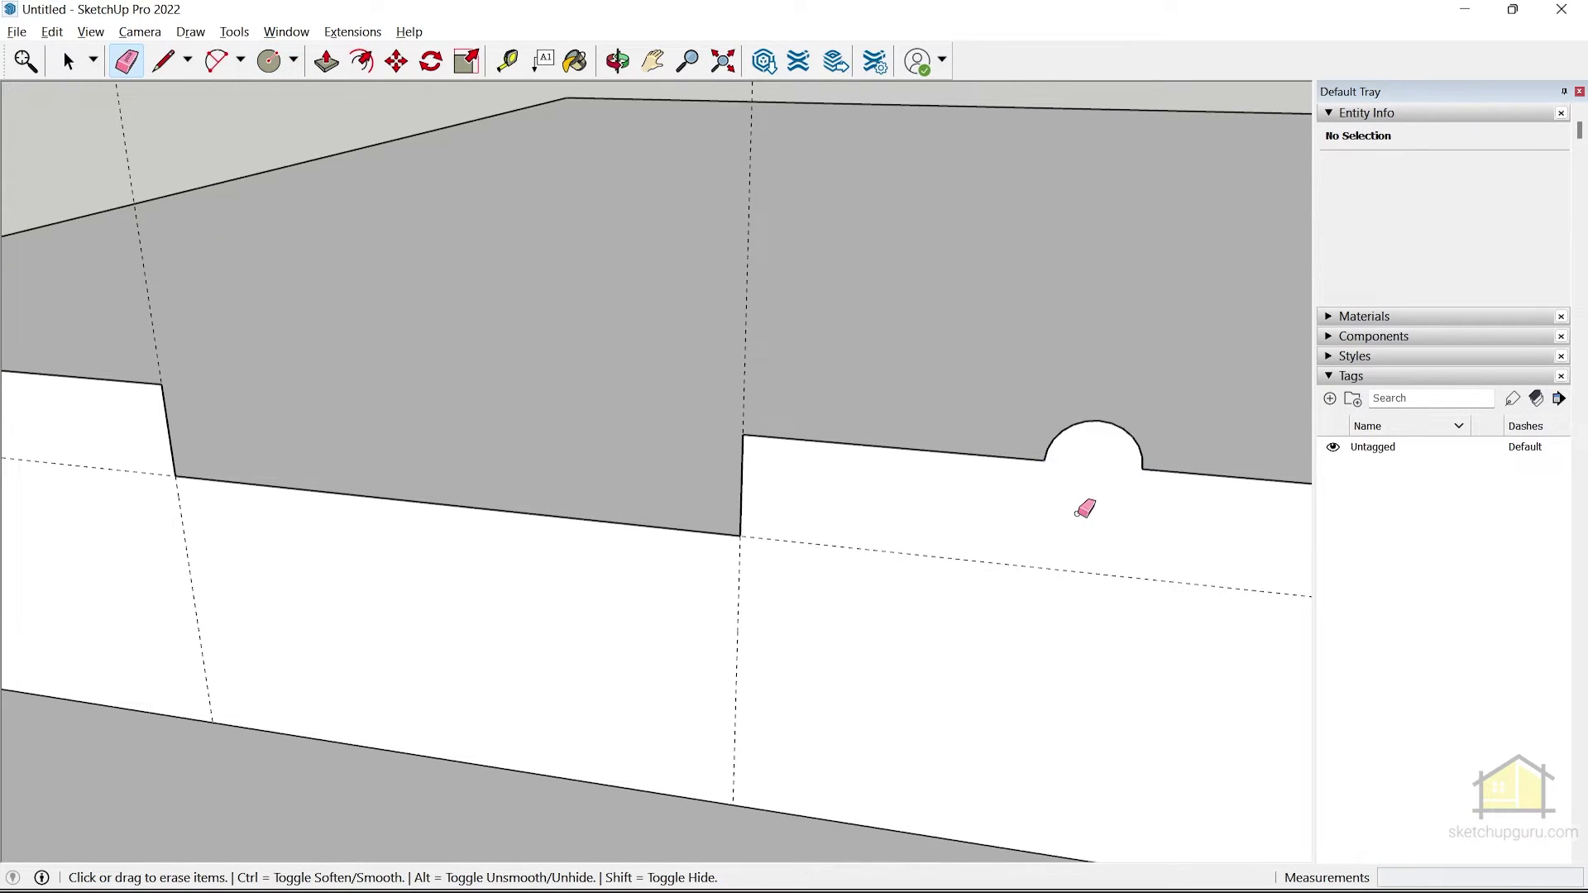
pyautogui.scroll(-3, 1033, 529)
# Step: Sweep the beaded profile around the rectangle's perimeter with Follow Me, using the rectangle's face as the path
pyautogui.press('space')
pyautogui.scroll(-3, 340, 532)
pyautogui.click(340, 531)
pyautogui.moveTo(340, 532); pyautogui.dragTo(433, 504, button='middle')
pyautogui.scroll(-3, 432, 504)
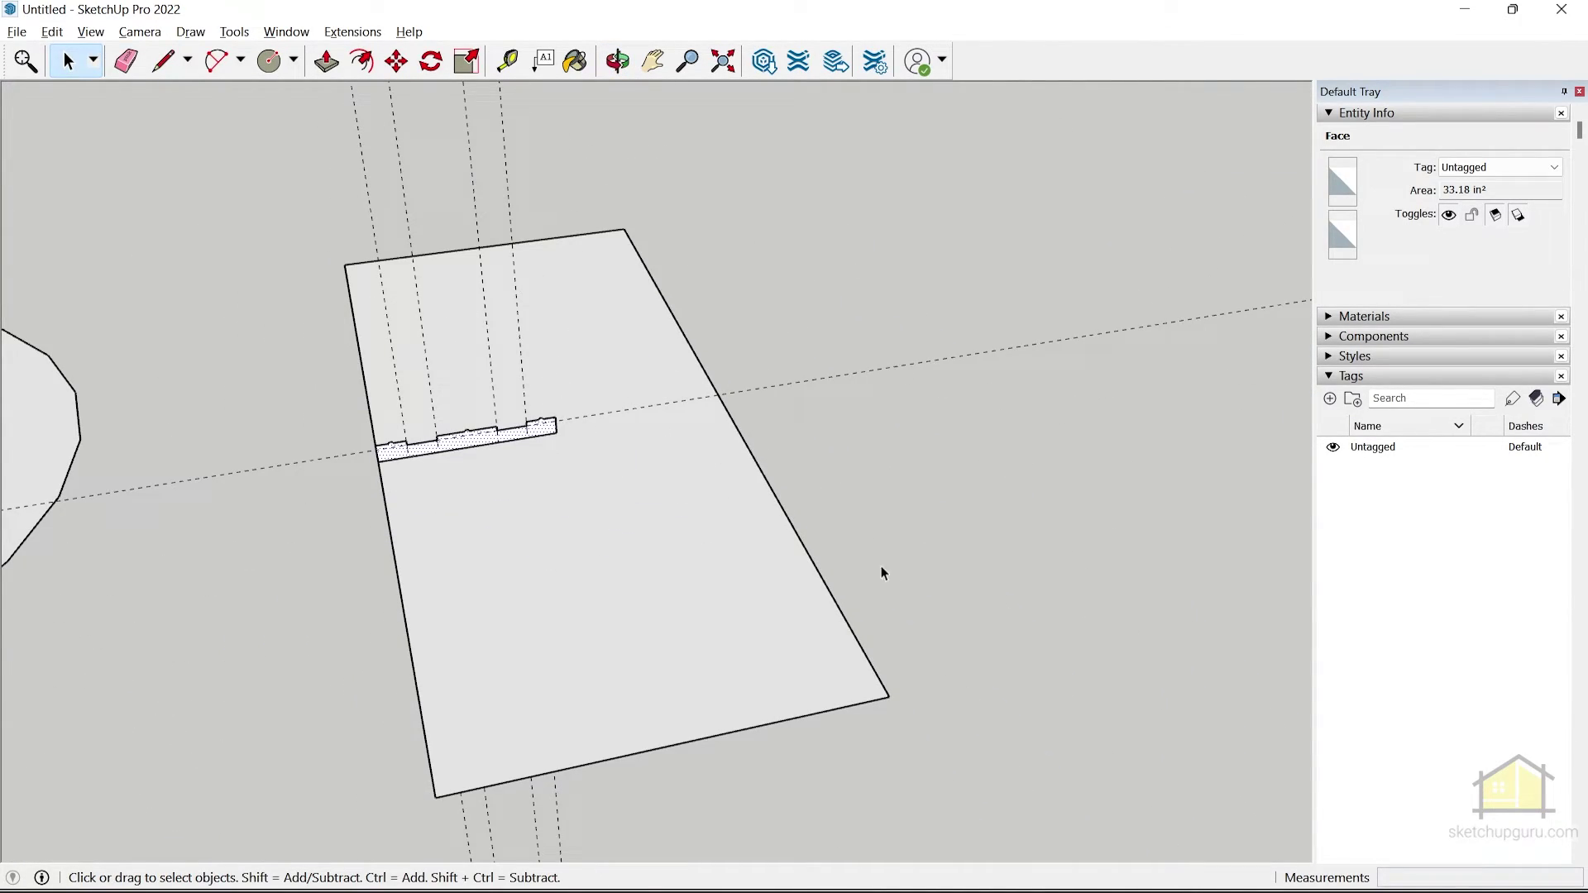
pyautogui.click(715, 548)
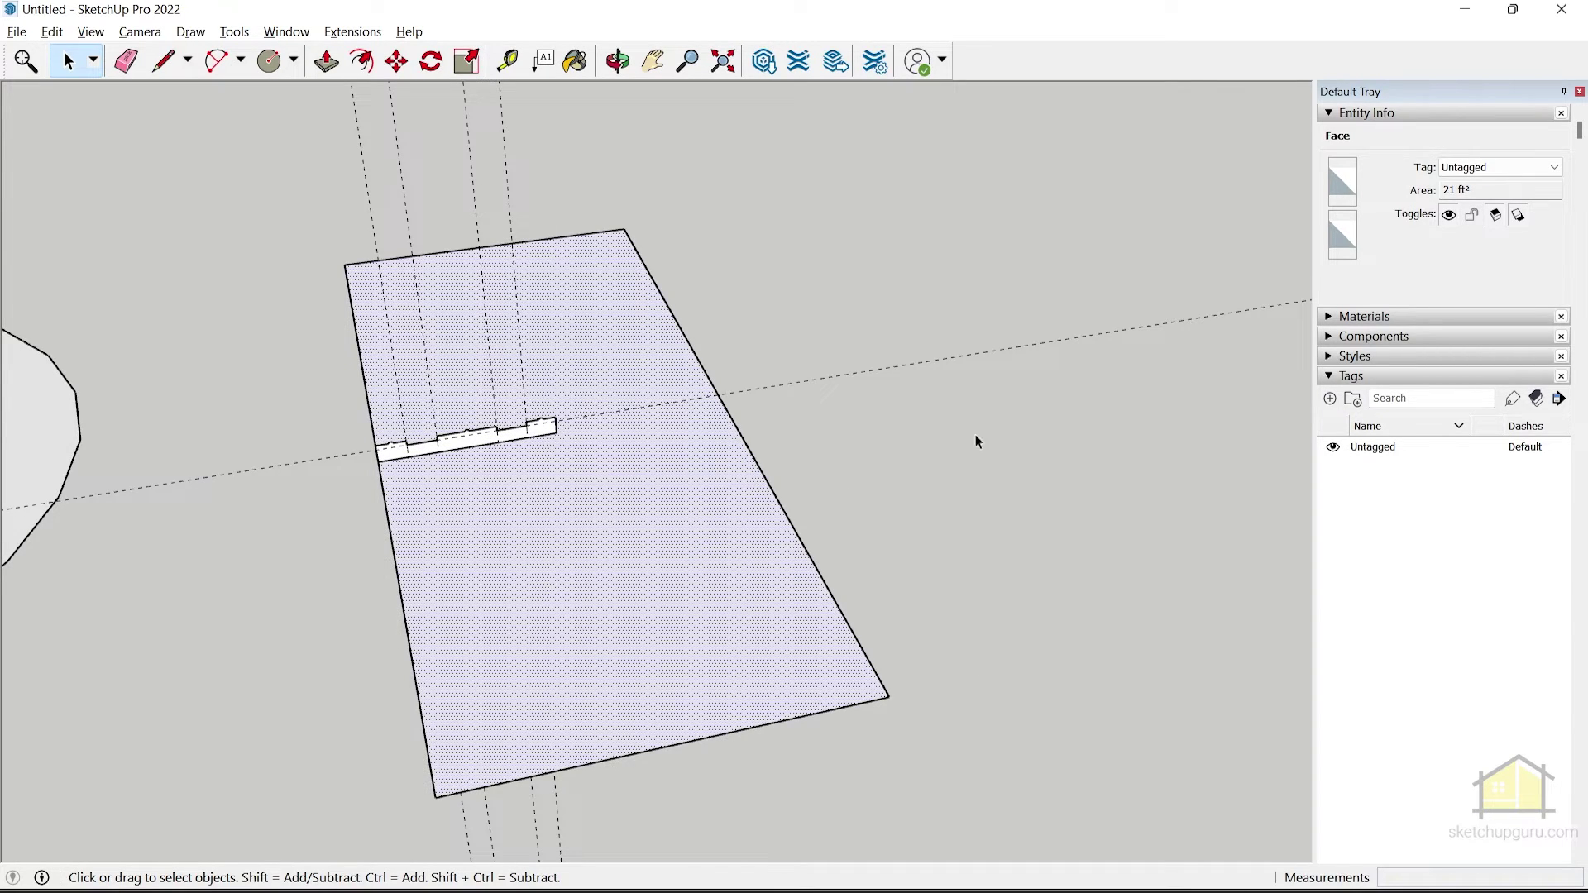
pyautogui.moveTo(975, 438); pyautogui.dragTo(645, 248, button='middle')
pyautogui.click(234, 31)
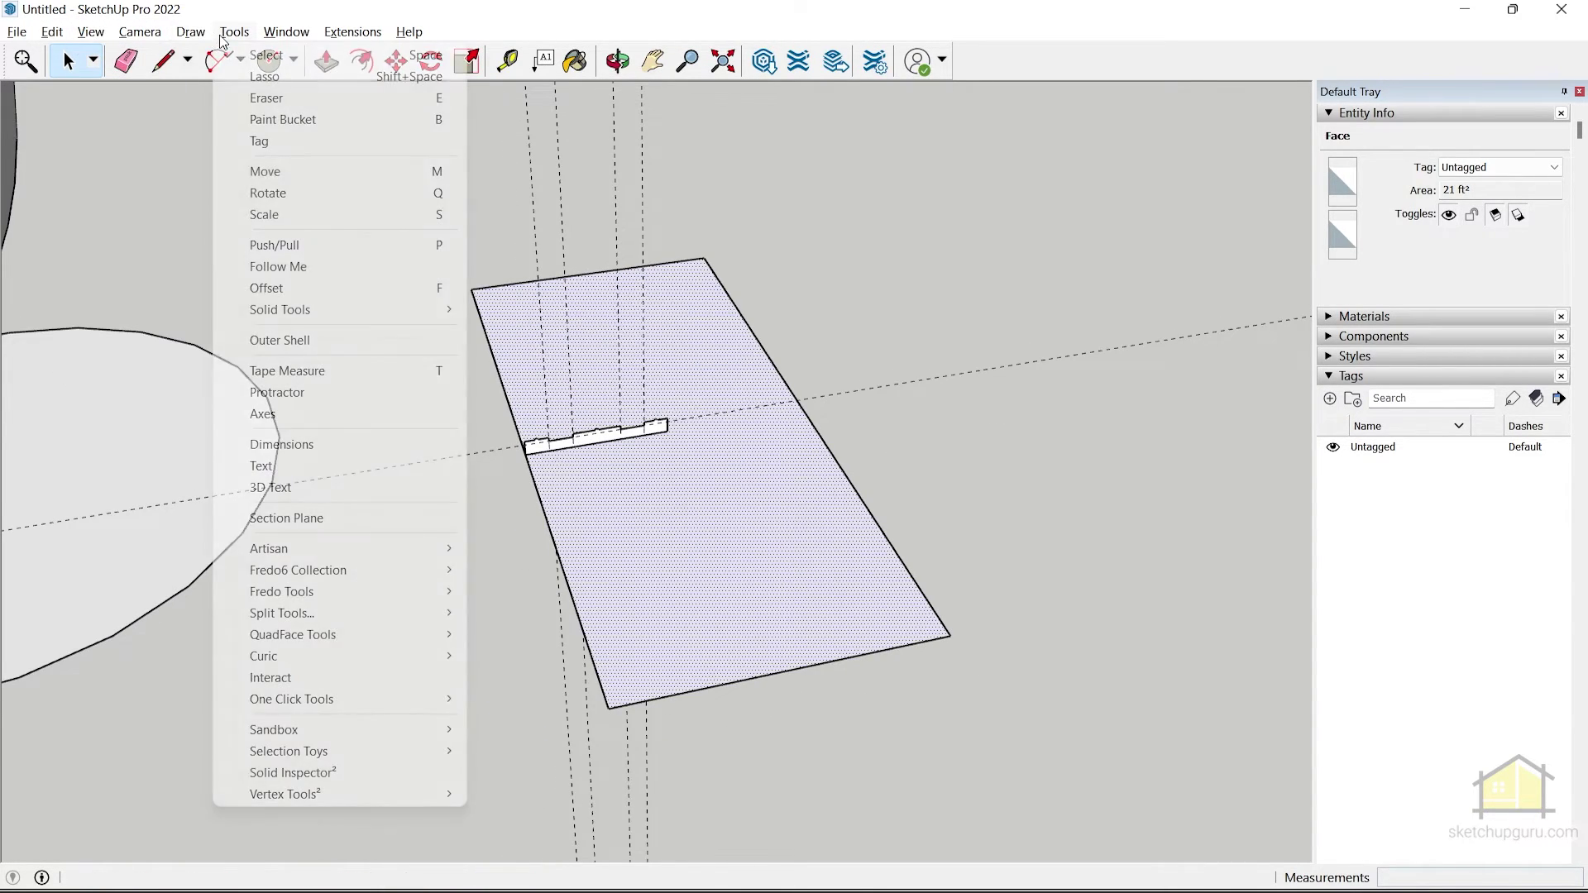
pyautogui.click(278, 266)
pyautogui.scroll(4, 719, 454)
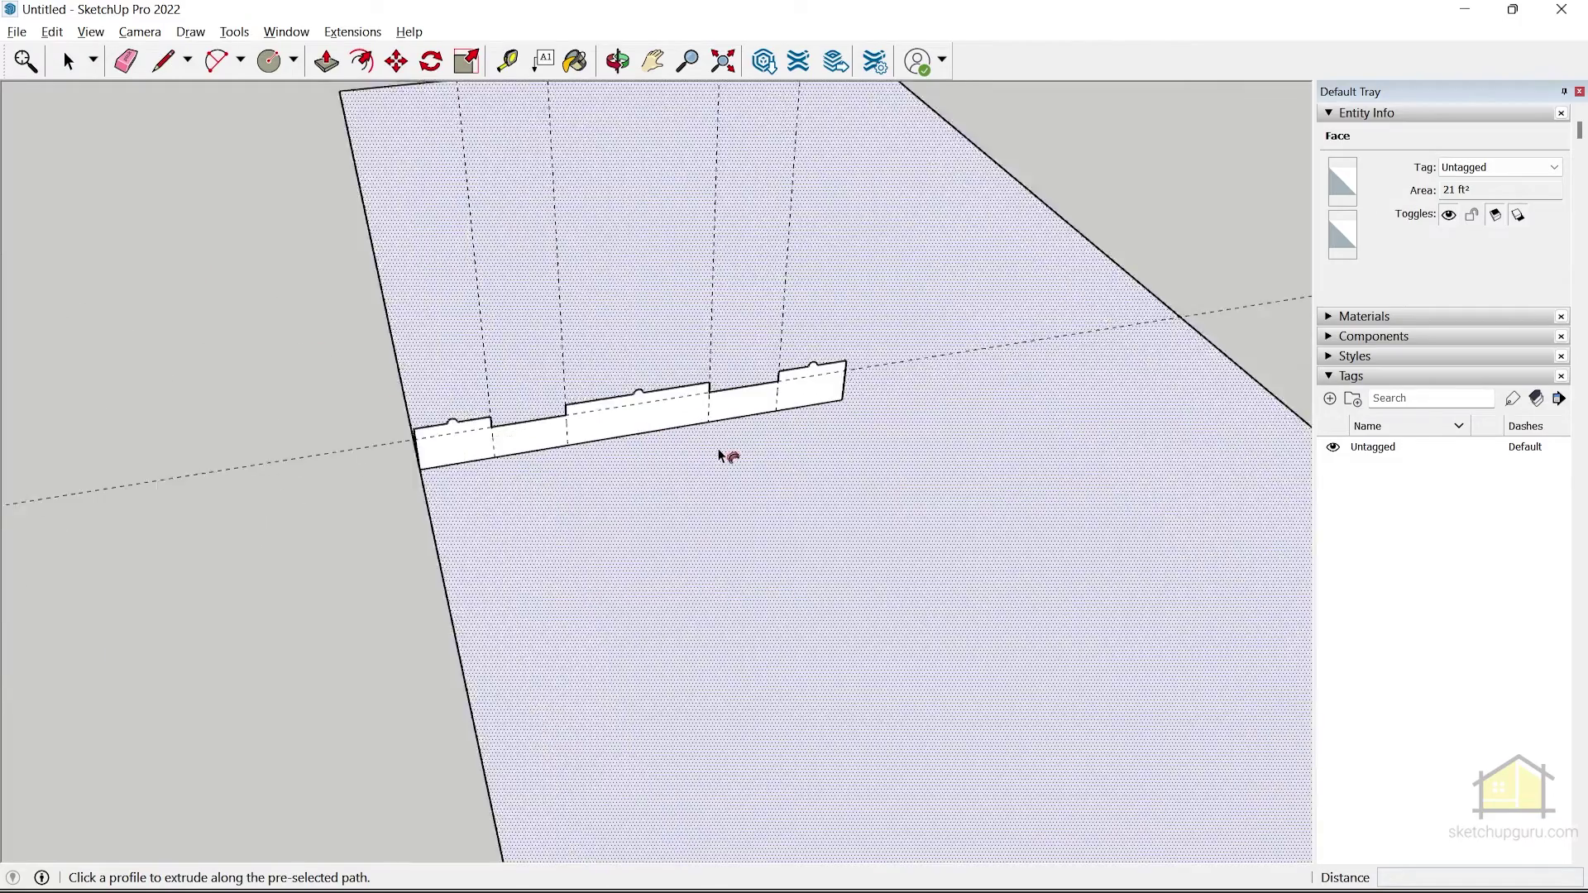
pyautogui.scroll(1, 719, 455)
pyautogui.click(641, 418)
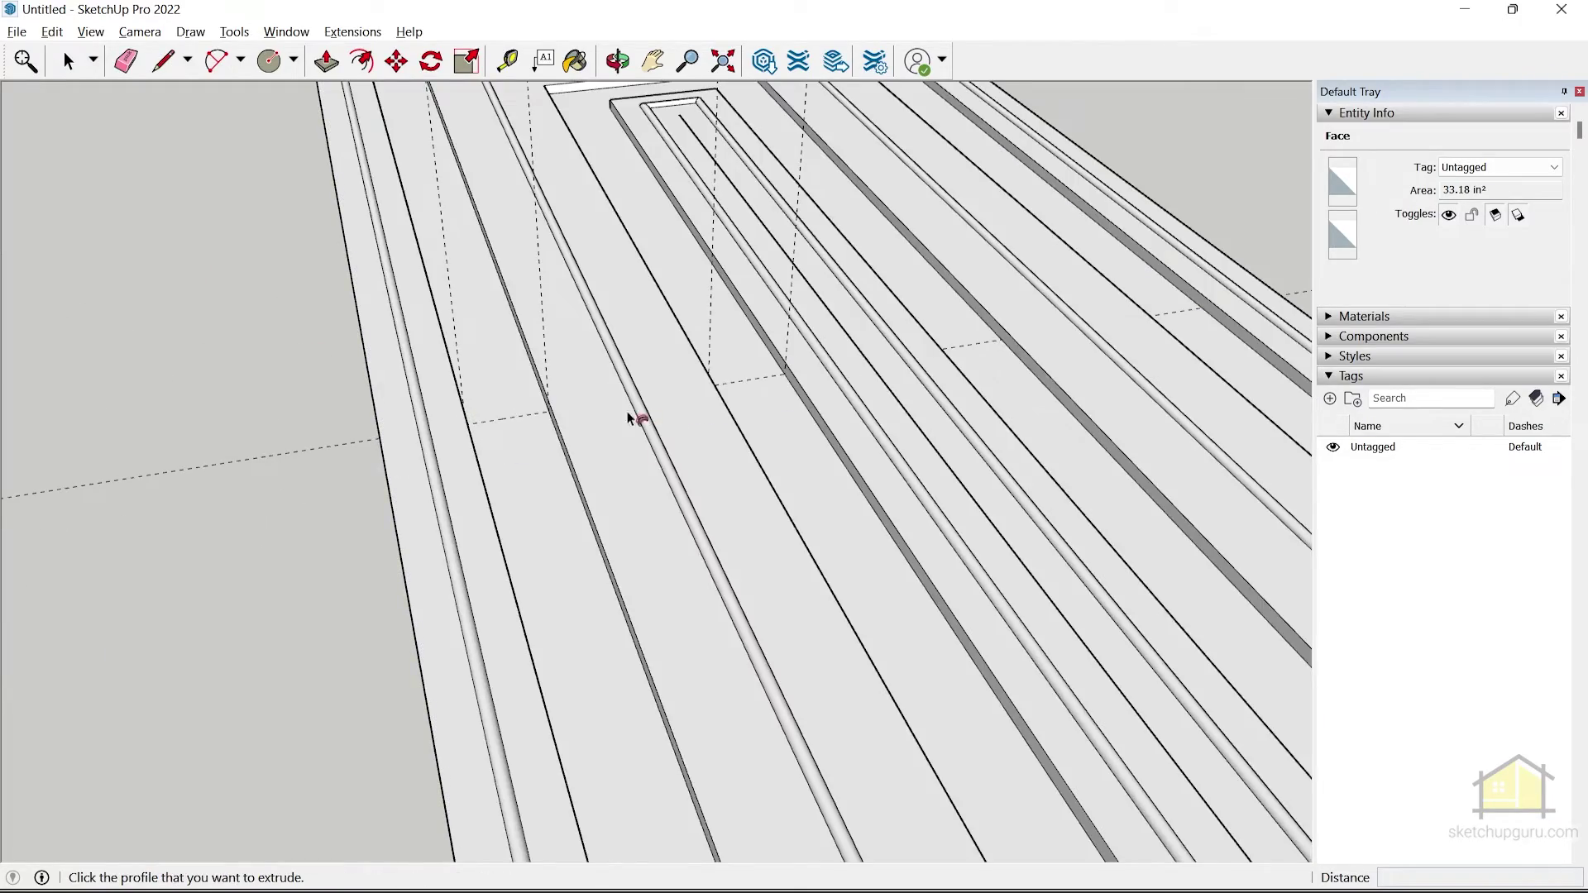
# Step: Delete all construction guides from the model around the finished panel
pyautogui.moveTo(637, 419); pyautogui.dragTo(4, 443, button='middle')
pyautogui.press('space')
pyautogui.scroll(5, 639, 586)
pyautogui.moveTo(639, 585); pyautogui.dragTo(643, 250, button='middle')
pyautogui.click(54, 34)
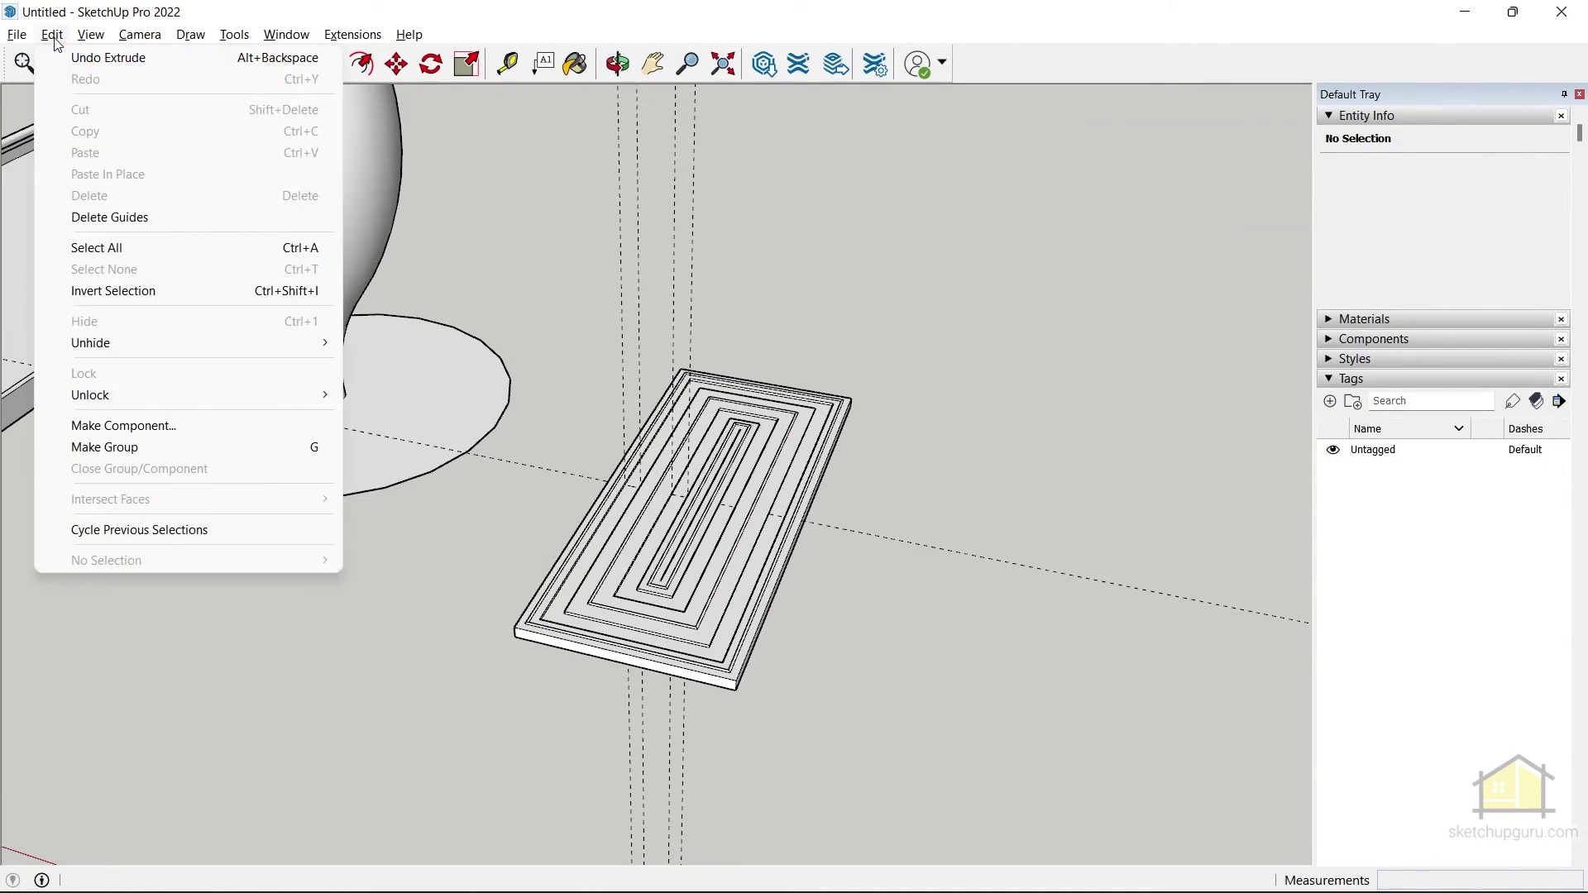
pyautogui.click(114, 218)
pyautogui.moveTo(836, 454); pyautogui.dragTo(712, 533, button='middle')
pyautogui.scroll(4, 631, 595)
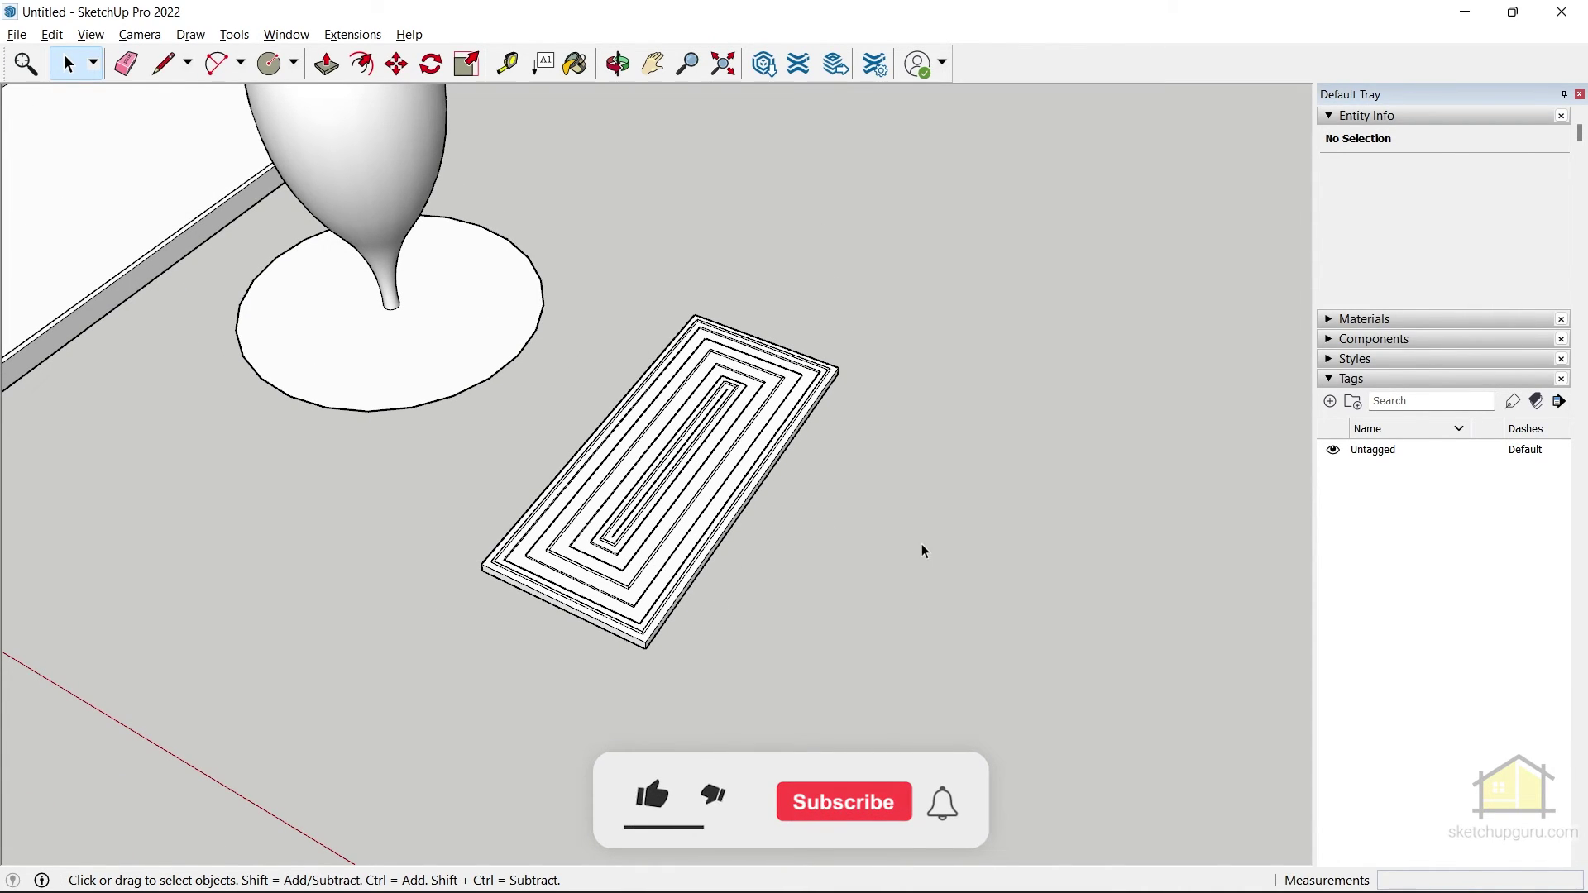
pyautogui.scroll(-3, 1045, 501)
pyautogui.moveTo(992, 549); pyautogui.dragTo(1049, 553, button='middle')
pyautogui.scroll(3, 1048, 553)
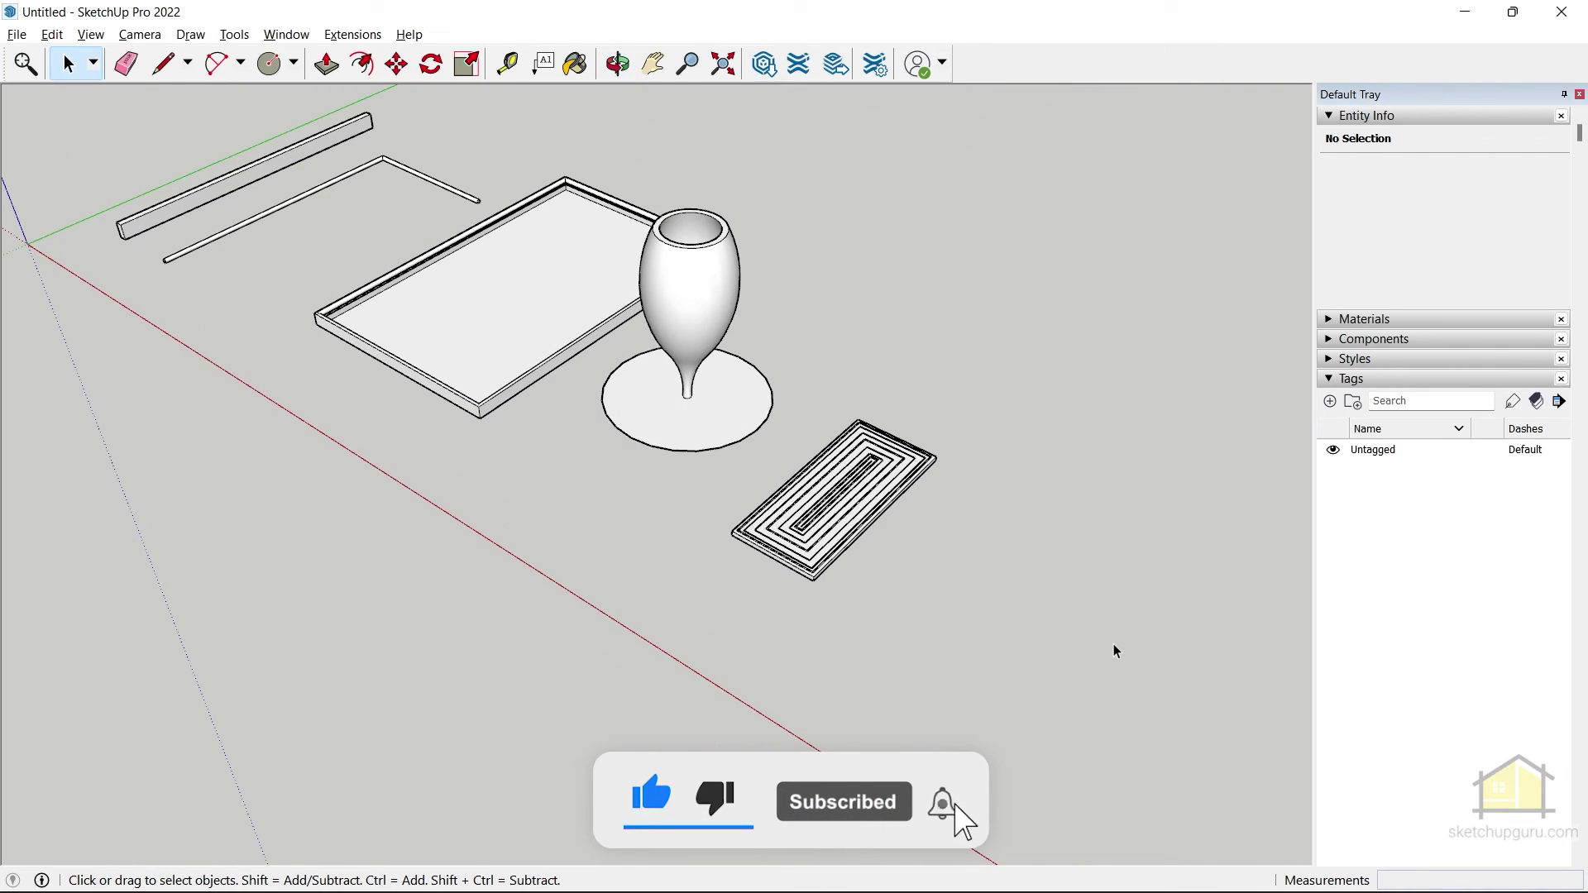